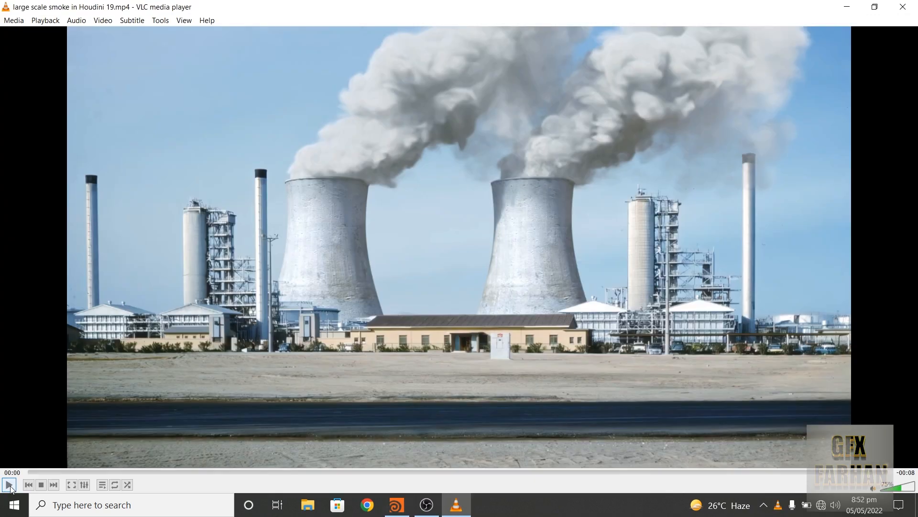
- Play the large scale smoke video, turn on looping, and pause playback
{"action": "left_click", "coordinate": [9, 484]}
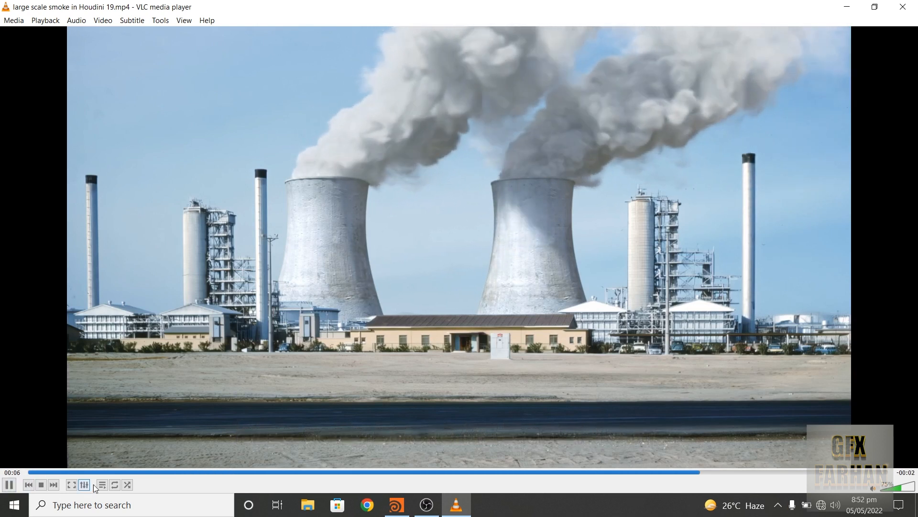
{"action": "left_click", "coordinate": [113, 486]}
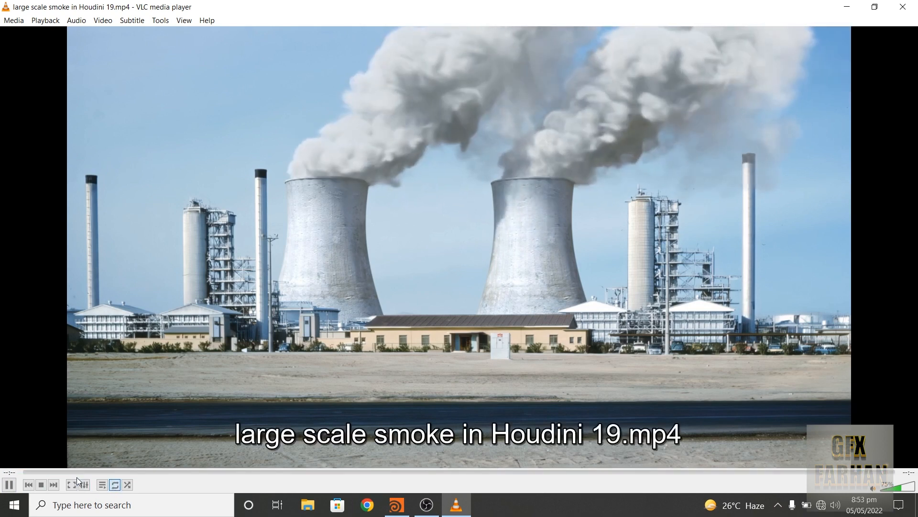
{"action": "left_click", "coordinate": [6, 486]}
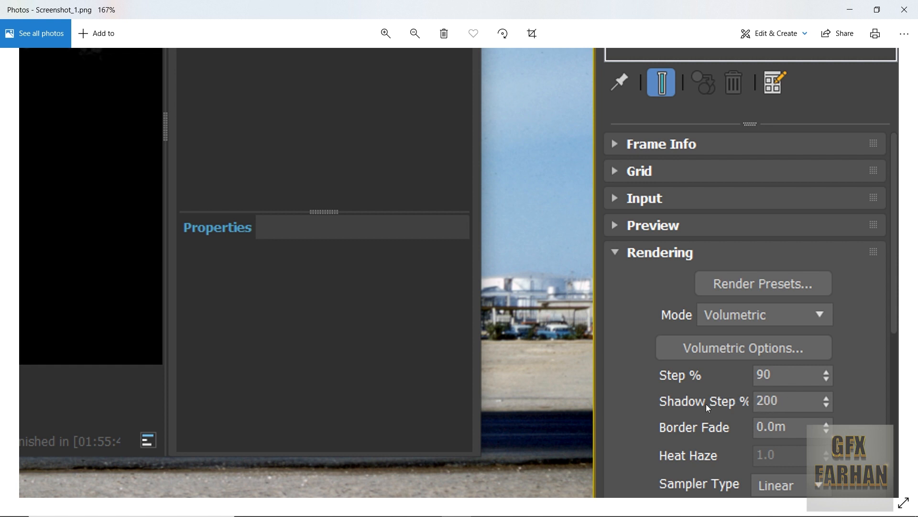
- Examine the volumetric Rendering settings in the Screenshot_1.png image, especially Step % and Shadow Step %
{"action": "scroll", "coordinate": [820, 416], "scroll_direction": "down", "scroll_amount": 2}
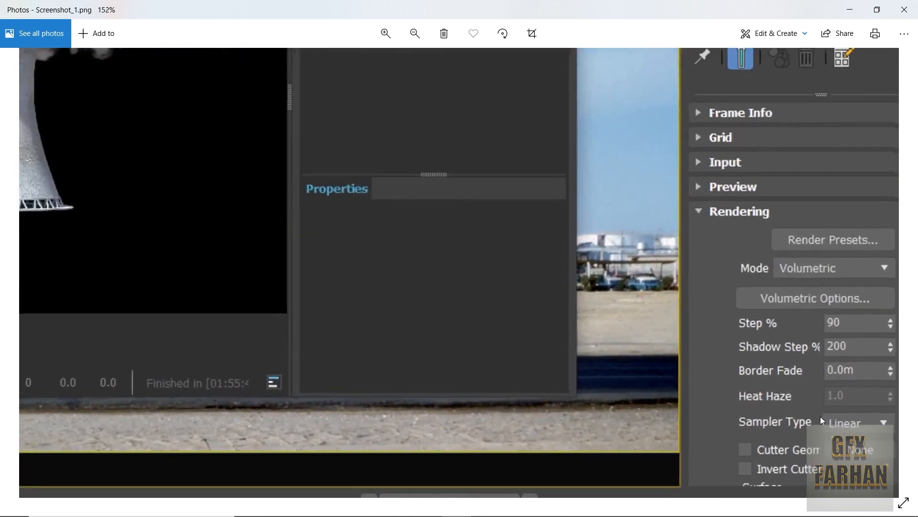
{"action": "scroll", "coordinate": [817, 403], "scroll_direction": "up", "scroll_amount": 2}
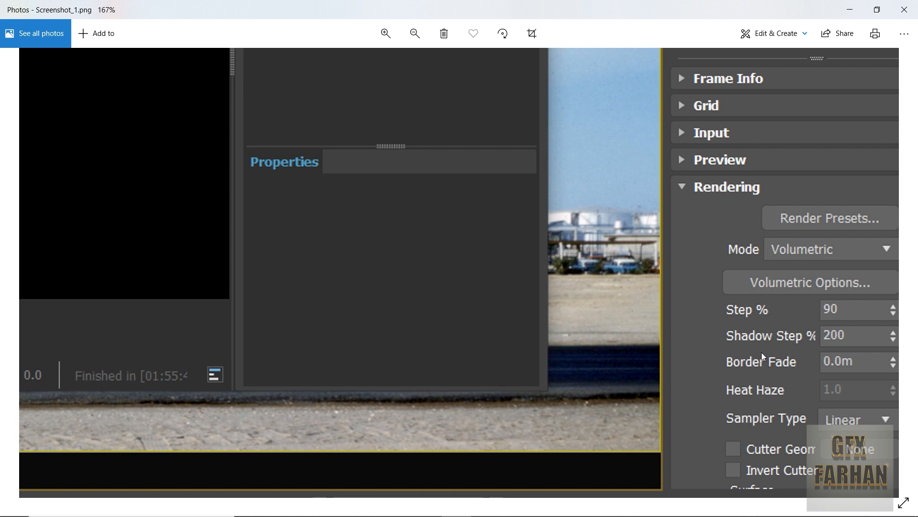
{"action": "scroll", "coordinate": [762, 352], "scroll_direction": "up", "scroll_amount": 2}
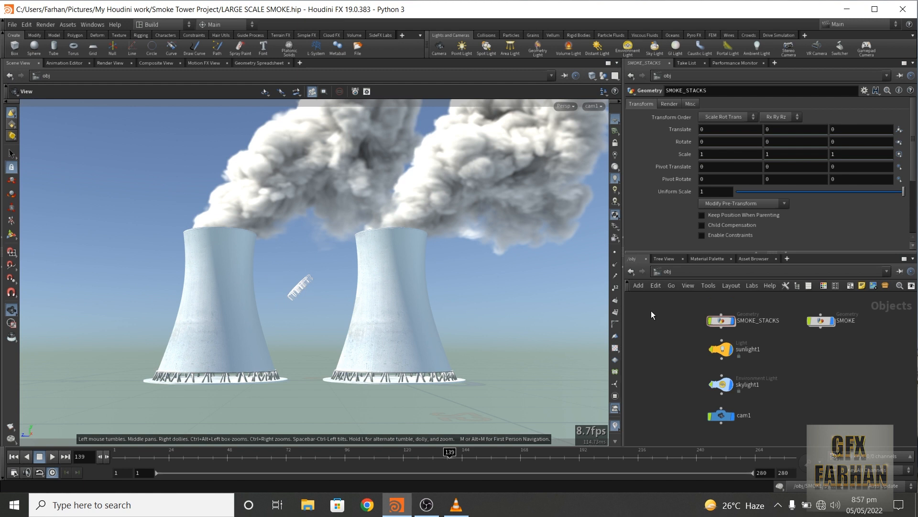
- In Houdini, go inside the SMOKE_STACKS geometry object
{"action": "mouse_move", "coordinate": [825, 324]}
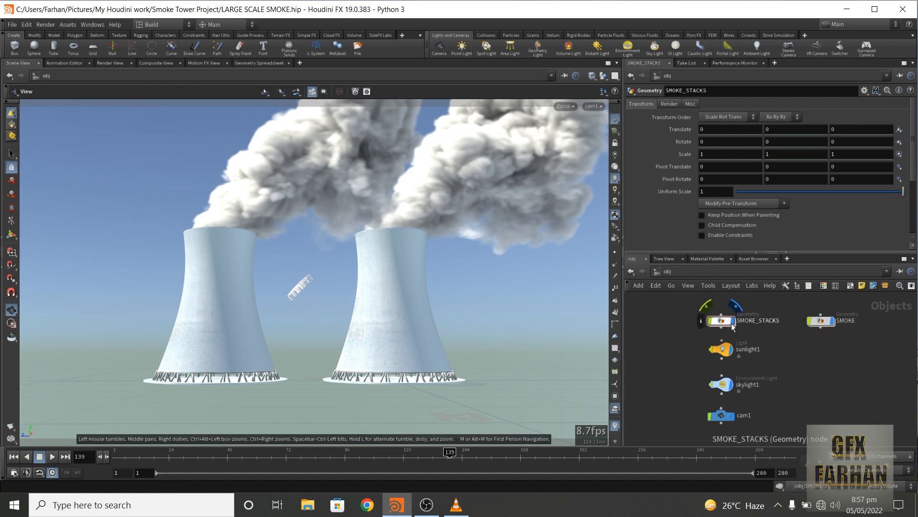
{"action": "mouse_move", "coordinate": [733, 423]}
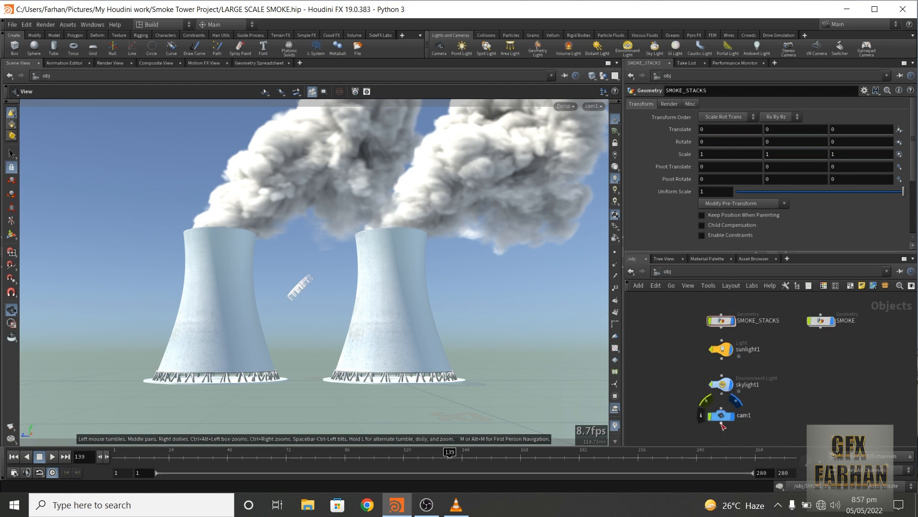
{"action": "double_click", "coordinate": [719, 321]}
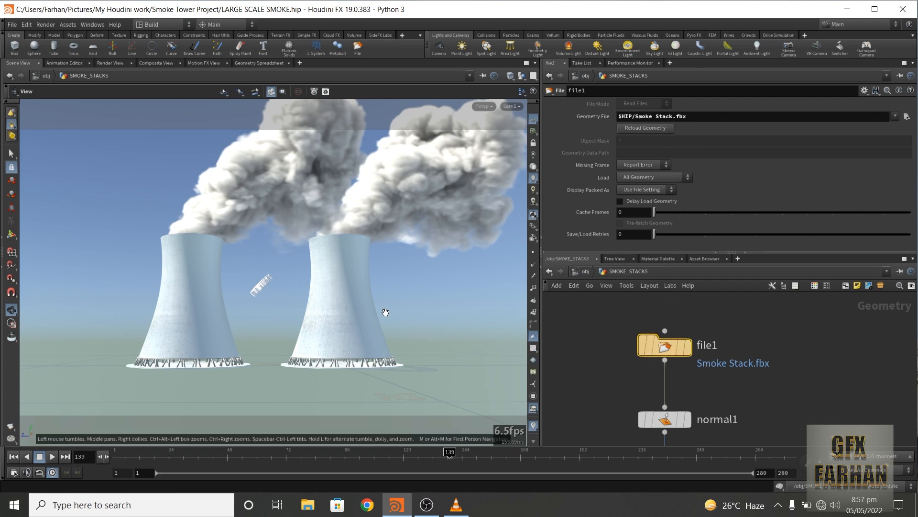
- Display the imported smoke stack from the file1 node and return the timeline to frame 1
{"action": "middle_click_drag", "start_coordinate": [770, 400], "coordinate": [759, 372]}
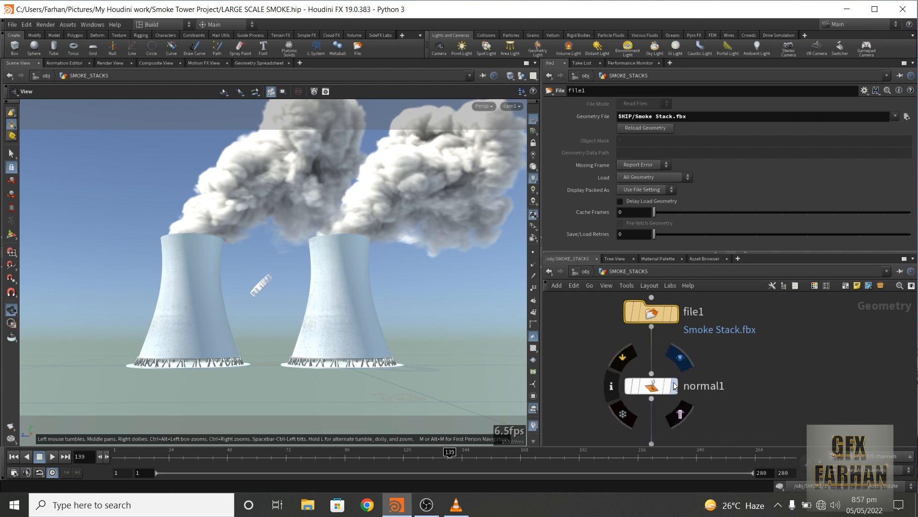
{"action": "left_click", "coordinate": [675, 386]}
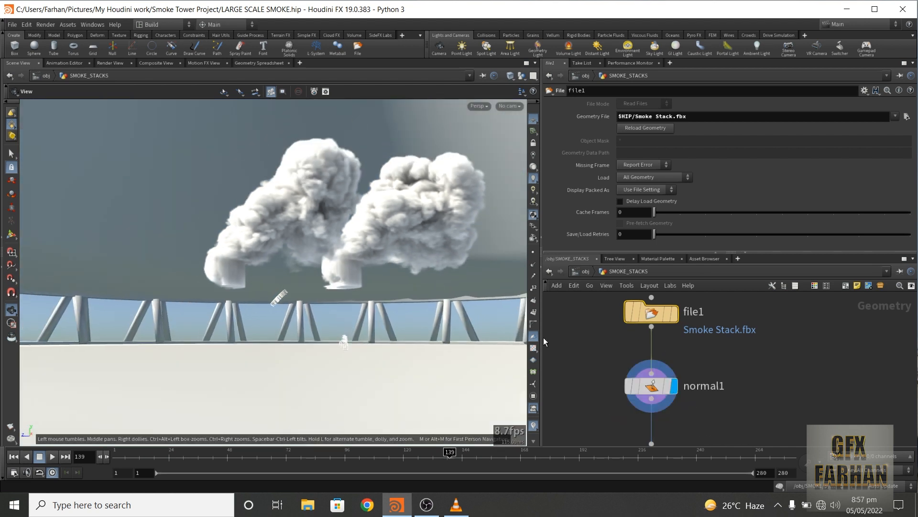
{"action": "left_click", "coordinate": [674, 311]}
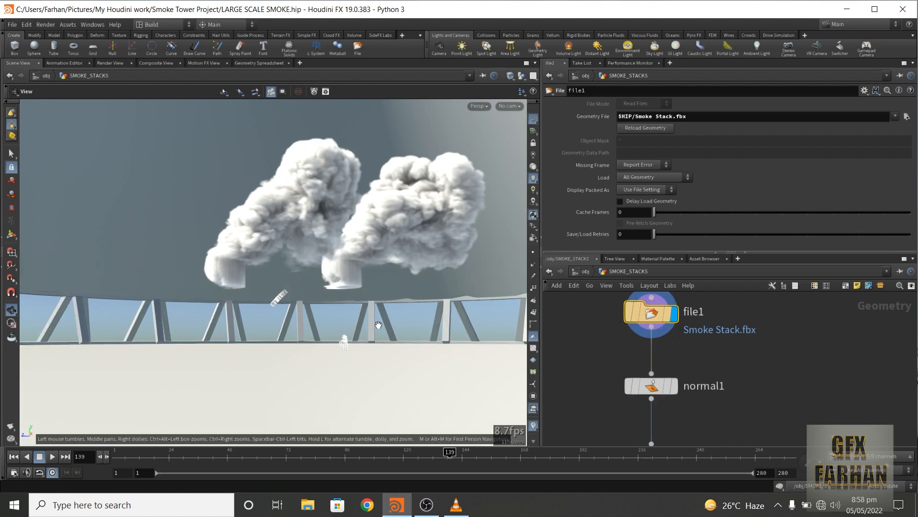
{"action": "scroll", "coordinate": [372, 324], "scroll_direction": "down", "scroll_amount": 5}
{"action": "left_click_drag", "start_coordinate": [449, 453], "coordinate": [80, 425]}
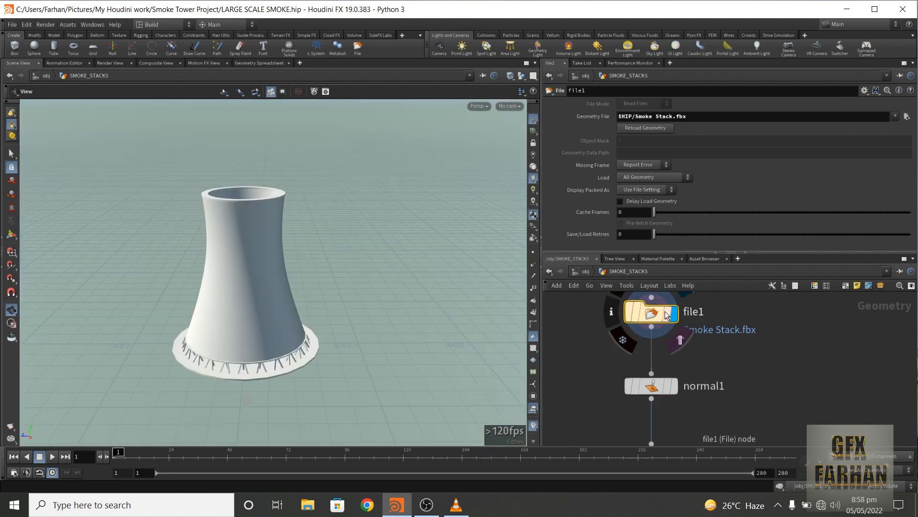
{"action": "left_click_drag", "start_coordinate": [263, 277], "coordinate": [262, 316]}
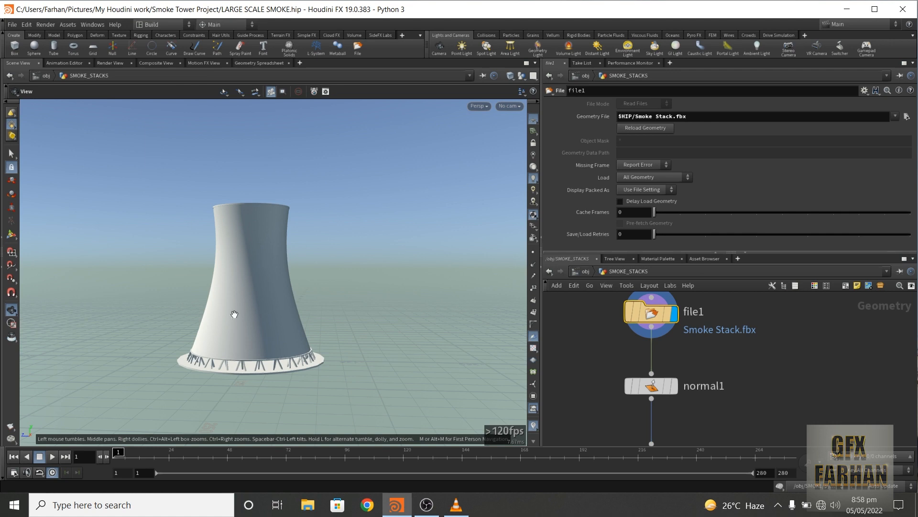
{"action": "left_click_drag", "start_coordinate": [234, 314], "coordinate": [250, 330]}
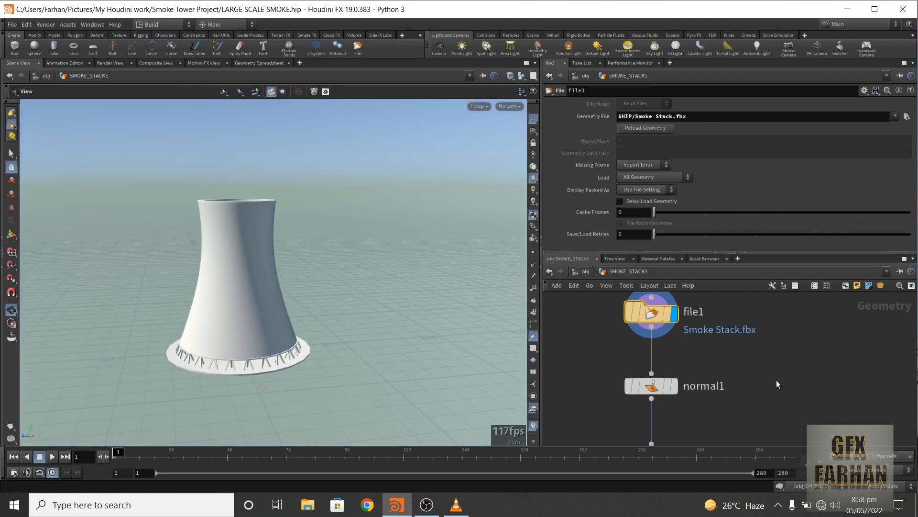
- Display and select normal1, followed by transform1, to review each node's result and parameters
{"action": "left_click", "coordinate": [672, 388]}
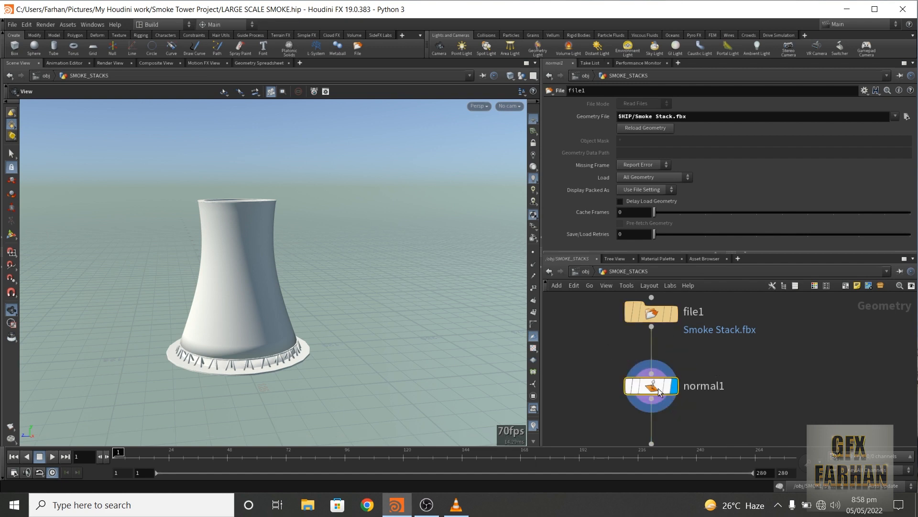
{"action": "left_click", "coordinate": [665, 388]}
{"action": "scroll", "coordinate": [239, 263], "scroll_direction": "up", "scroll_amount": 2}
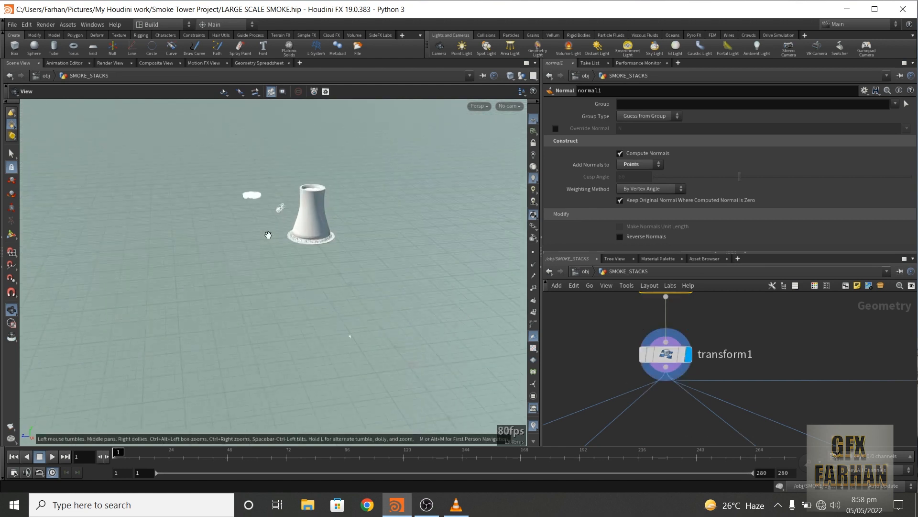
{"action": "scroll", "coordinate": [286, 228], "scroll_direction": "up", "scroll_amount": 6}
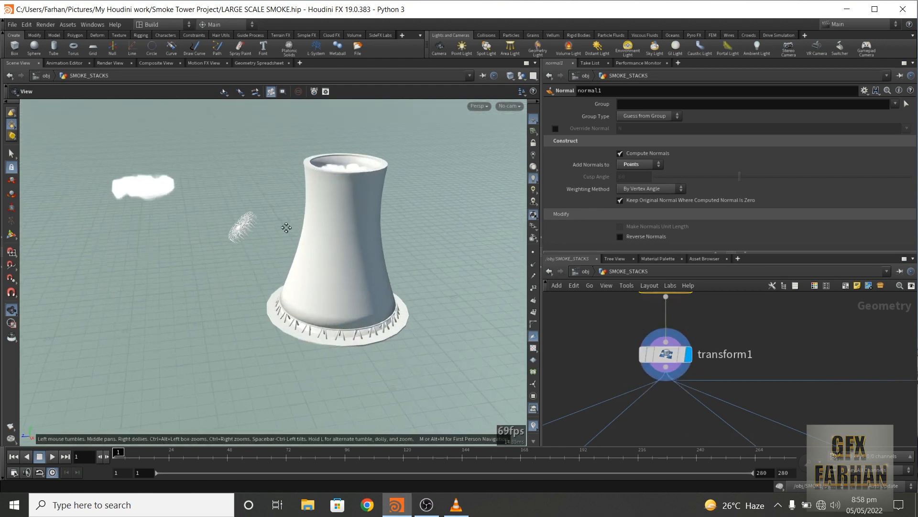
{"action": "mouse_move", "coordinate": [286, 228]}
{"action": "middle_mouse_down"}
{"action": "mouse_move", "coordinate": [235, 302]}
{"action": "mouse_move", "coordinate": [263, 293]}
{"action": "mouse_move", "coordinate": [288, 239]}
{"action": "middle_mouse_up"}
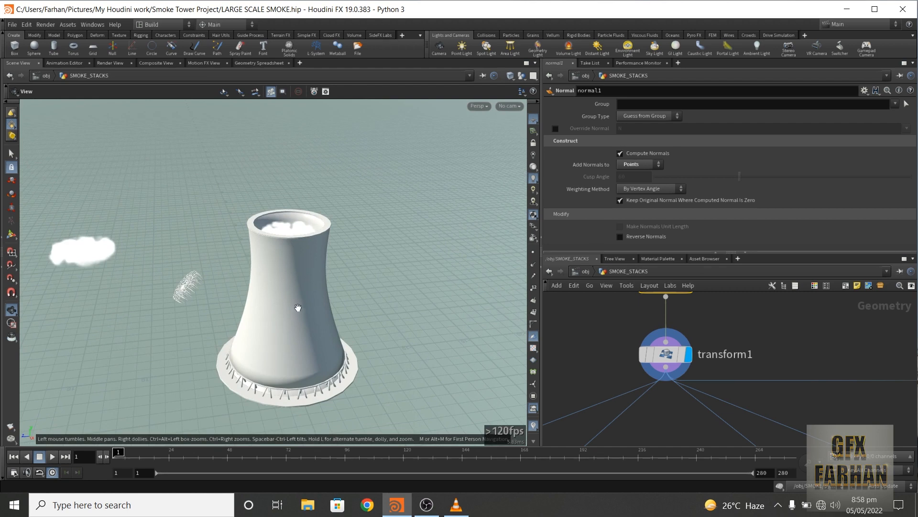
{"action": "left_click_drag", "start_coordinate": [298, 307], "coordinate": [293, 328]}
{"action": "left_click", "coordinate": [664, 357]}
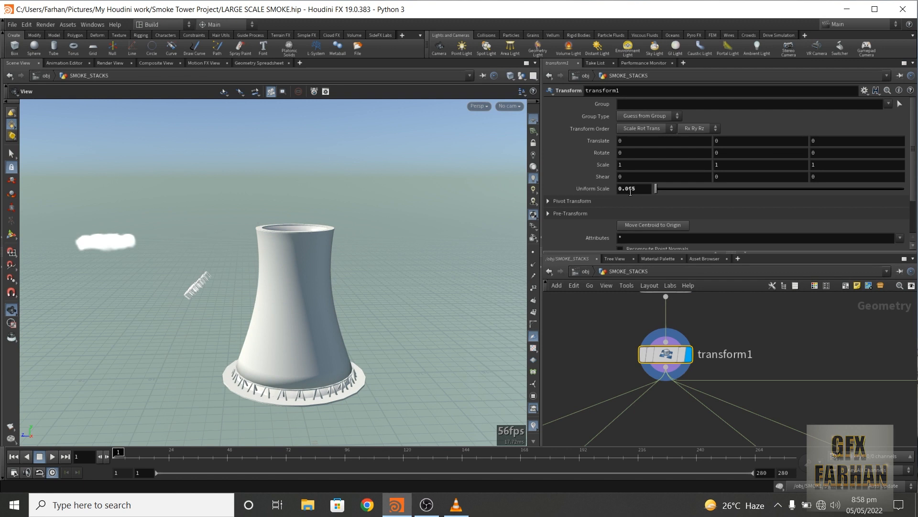
- Display the merge1 and merge2 nodes in turn to view each smoke stack separately
{"action": "scroll", "coordinate": [776, 353], "scroll_direction": "down", "scroll_amount": 6}
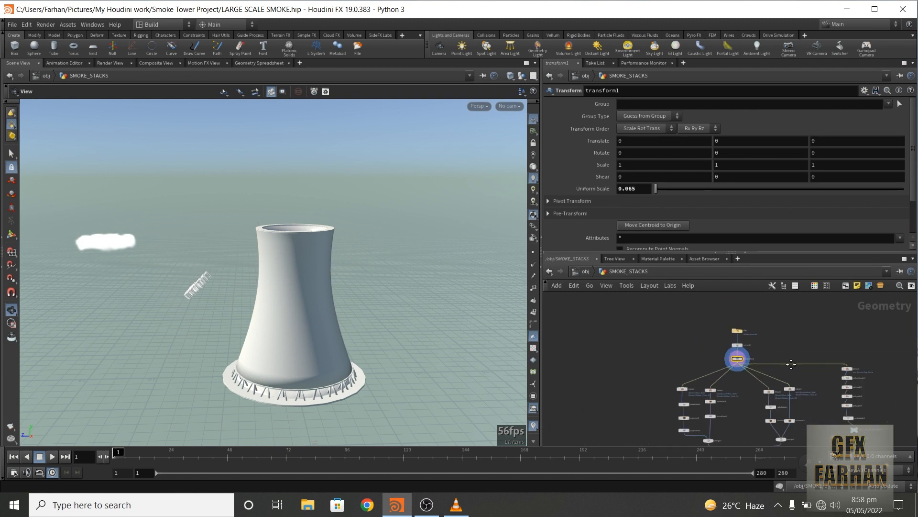
{"action": "scroll", "coordinate": [664, 340], "scroll_direction": "up", "scroll_amount": 4}
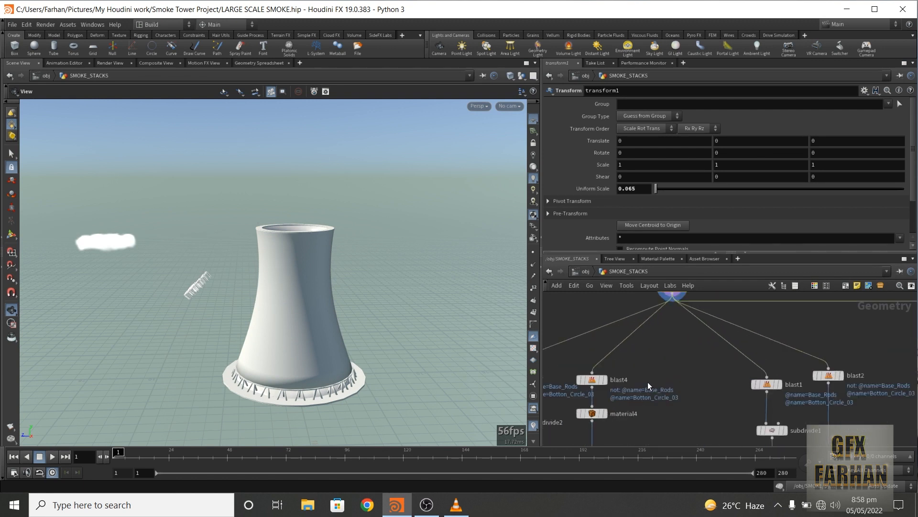
{"action": "scroll", "coordinate": [647, 381], "scroll_direction": "down", "scroll_amount": 4}
{"action": "scroll", "coordinate": [682, 414], "scroll_direction": "up", "scroll_amount": 2}
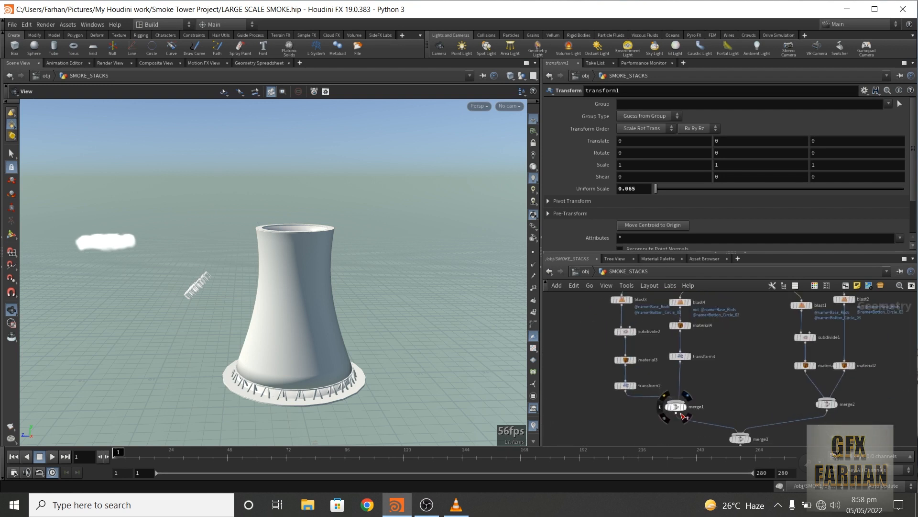
{"action": "left_click", "coordinate": [685, 407]}
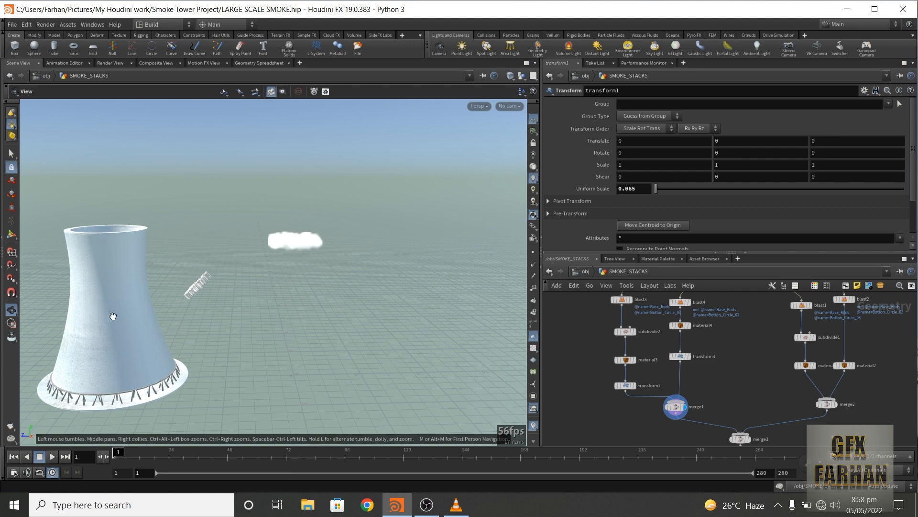
{"action": "scroll", "coordinate": [728, 364], "scroll_direction": "down", "scroll_amount": 3}
{"action": "middle_click_drag", "start_coordinate": [721, 359], "coordinate": [672, 371]}
{"action": "scroll", "coordinate": [723, 396], "scroll_direction": "up", "scroll_amount": 4}
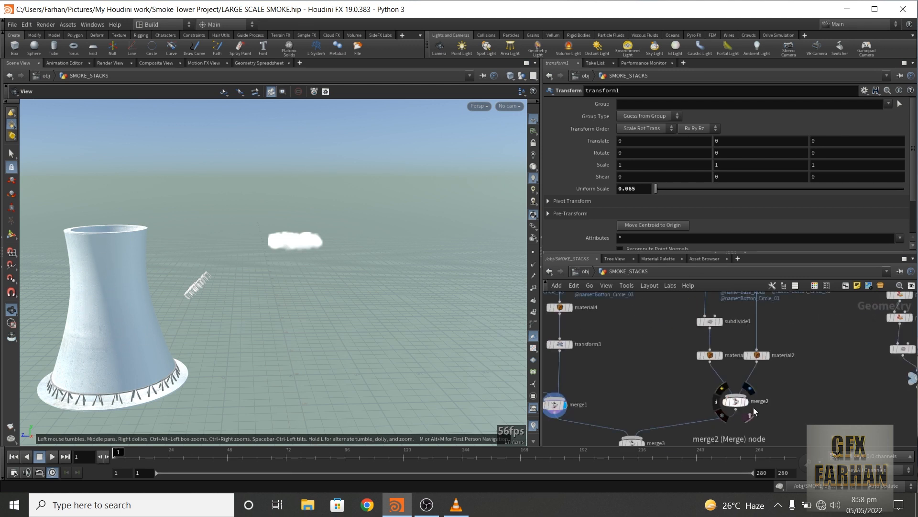
{"action": "left_click", "coordinate": [748, 403]}
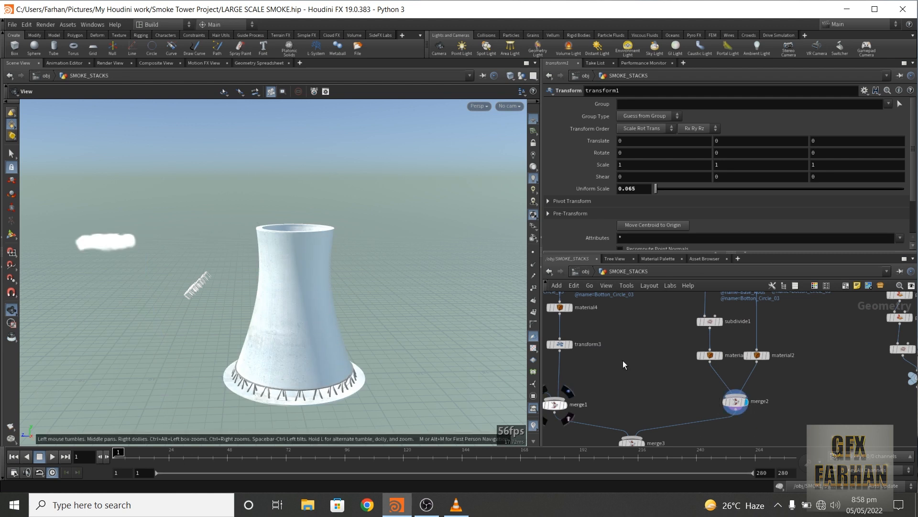
- Display blast3, blast4, subdivide2 and material4 in turn to inspect the separated tower body and base rods
{"action": "scroll", "coordinate": [622, 361], "scroll_direction": "up", "scroll_amount": 1}
{"action": "middle_click_drag", "start_coordinate": [620, 362], "coordinate": [722, 430]}
{"action": "scroll", "coordinate": [580, 328], "scroll_direction": "up", "scroll_amount": 2}
{"action": "left_click", "coordinate": [580, 328]}
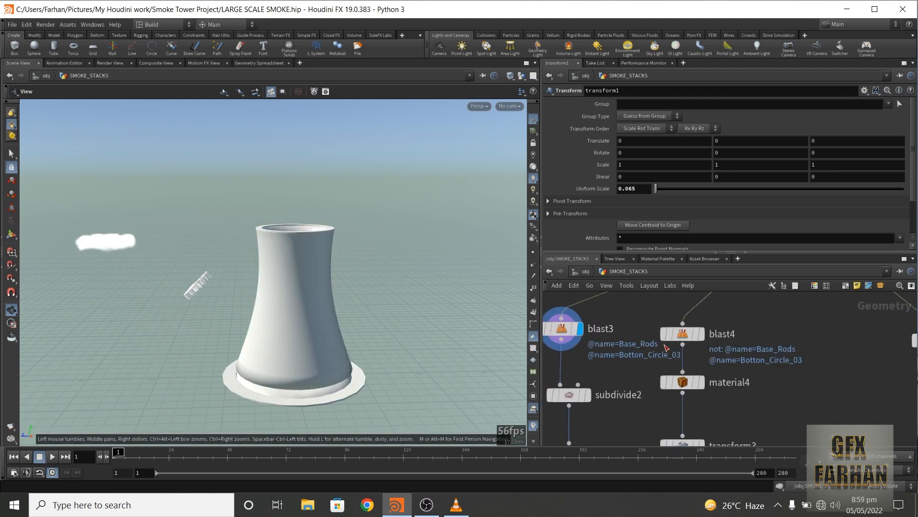
{"action": "left_click", "coordinate": [702, 334]}
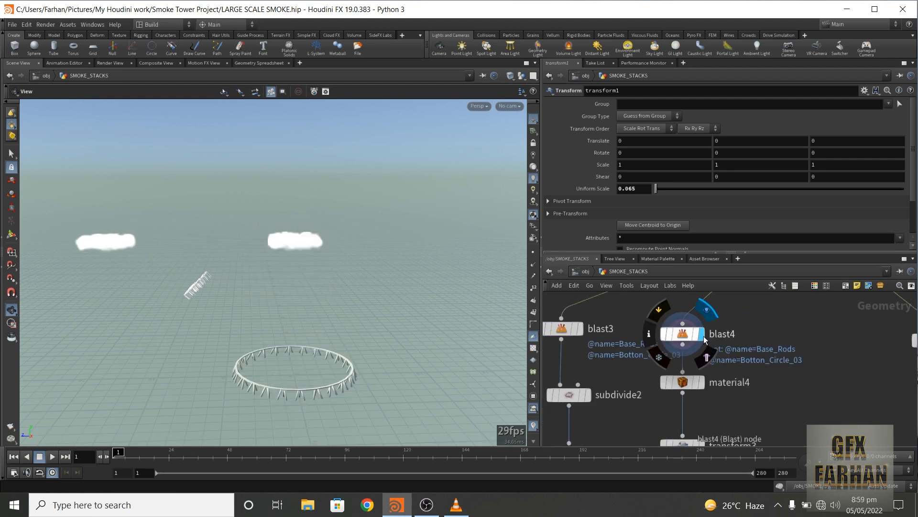
{"action": "left_click", "coordinate": [590, 395]}
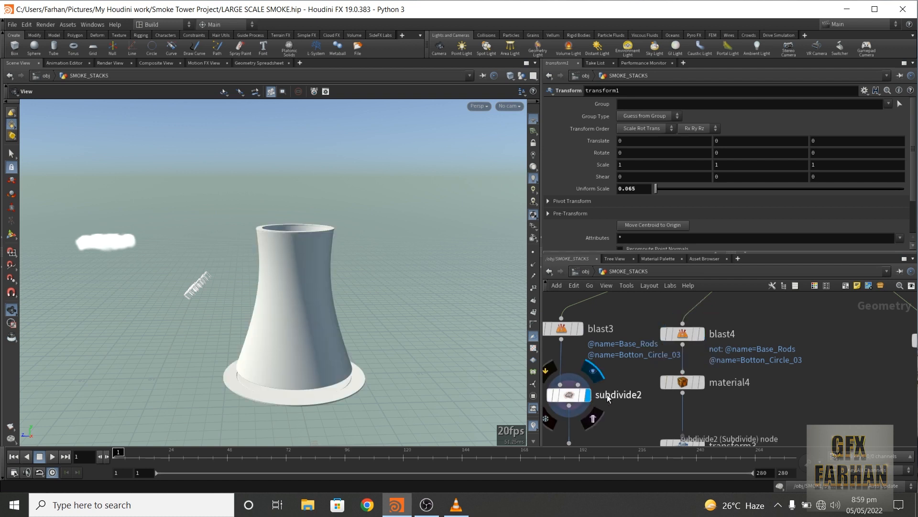
{"action": "left_click", "coordinate": [701, 381]}
- Display the merge3 node to show both smoke stacks together
{"action": "scroll", "coordinate": [739, 423], "scroll_direction": "up", "scroll_amount": 1}
{"action": "middle_click_drag", "start_coordinate": [739, 423], "coordinate": [740, 293]}
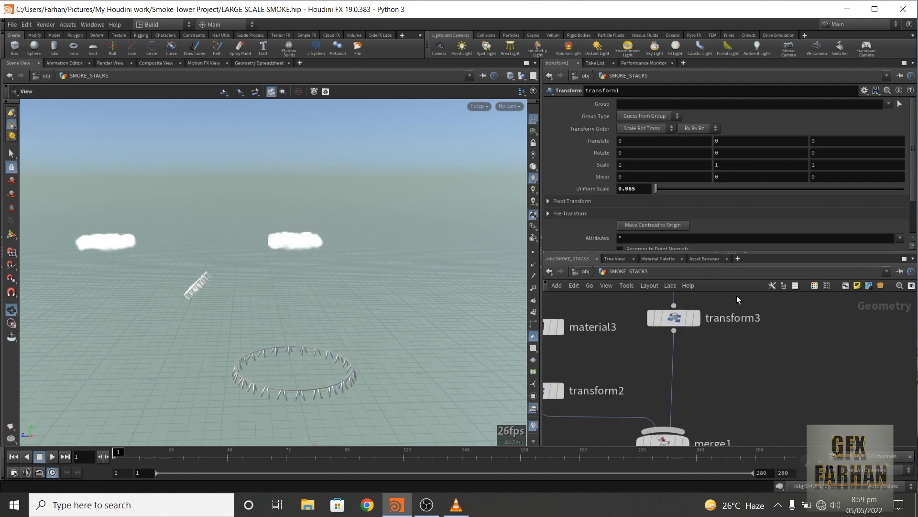
{"action": "middle_click_drag", "start_coordinate": [716, 375], "coordinate": [716, 323]}
{"action": "scroll", "coordinate": [700, 362], "scroll_direction": "down", "scroll_amount": 3}
{"action": "middle_click_drag", "start_coordinate": [759, 391], "coordinate": [619, 369]}
{"action": "scroll", "coordinate": [806, 371], "scroll_direction": "down", "scroll_amount": 3}
{"action": "middle_click_drag", "start_coordinate": [824, 360], "coordinate": [776, 452]}
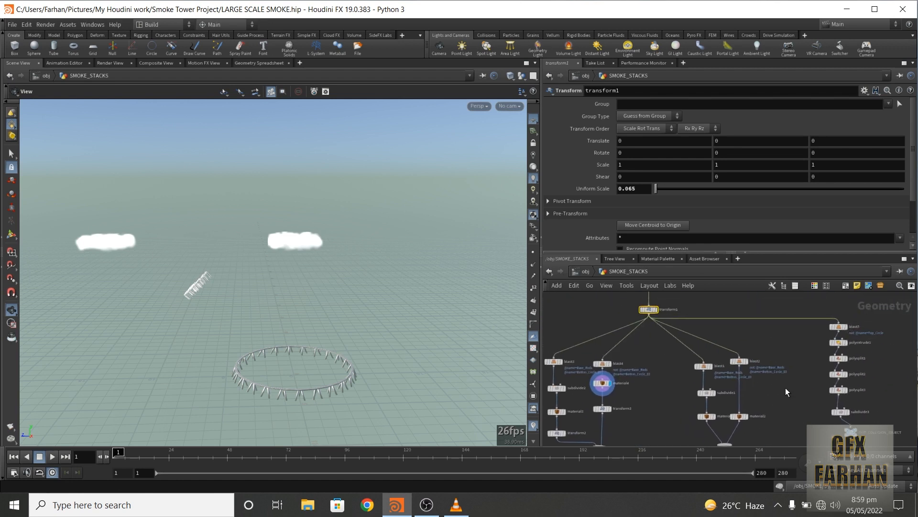
{"action": "middle_click_drag", "start_coordinate": [785, 388], "coordinate": [802, 277]}
{"action": "scroll", "coordinate": [692, 378], "scroll_direction": "up", "scroll_amount": 3}
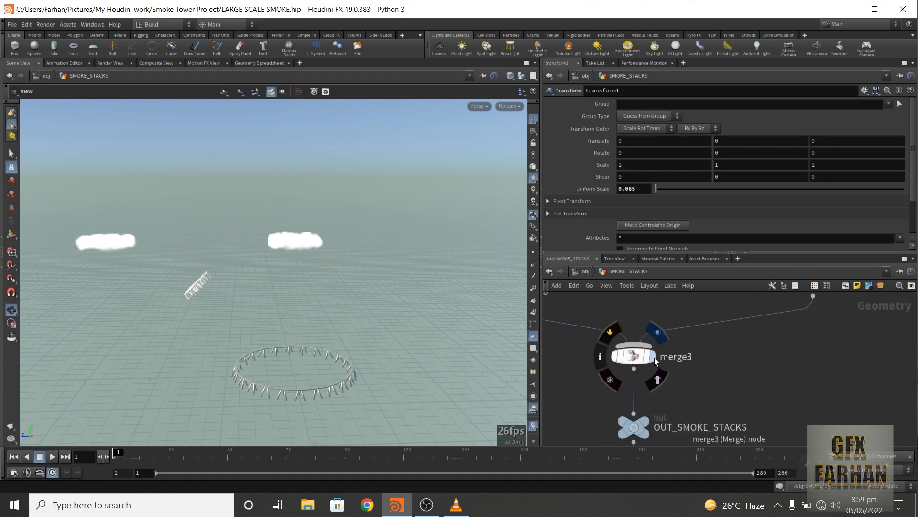
{"action": "left_click", "coordinate": [652, 356]}
- Inspect the rop_fbx1 export node below OUT_SMOKE_STACKS and its FBX output settings
{"action": "scroll", "coordinate": [718, 360], "scroll_direction": "down", "scroll_amount": 1}
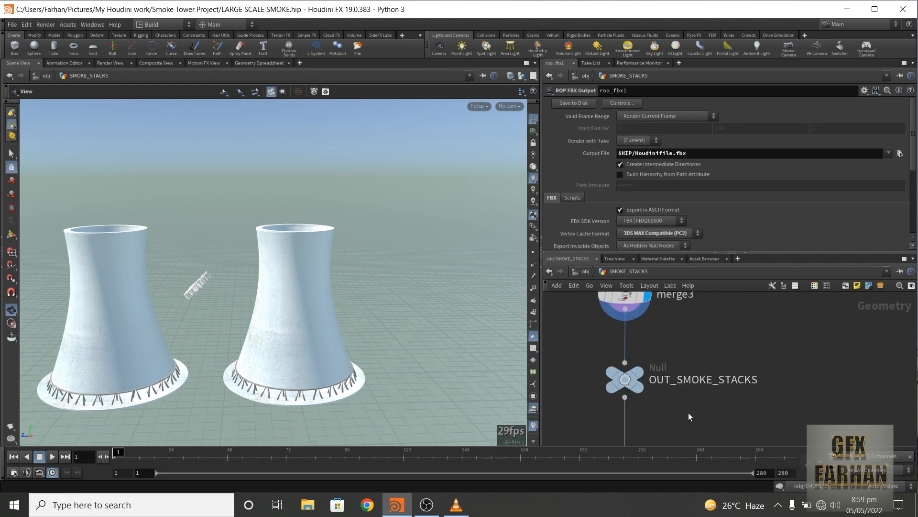
{"action": "middle_click_drag", "start_coordinate": [688, 412], "coordinate": [718, 310]}
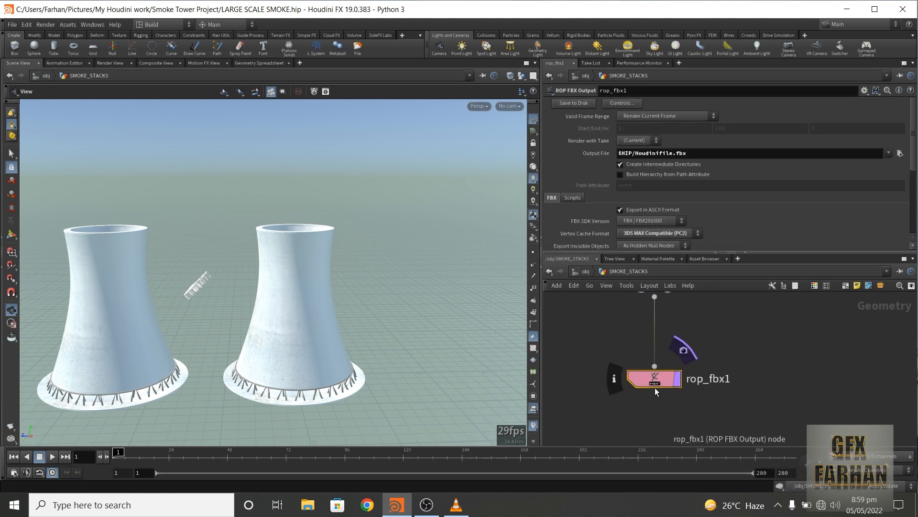
{"action": "middle_click_drag", "start_coordinate": [614, 347], "coordinate": [612, 376]}
- Display the OUT_COLLISION_OBJECT null at the end of the blast5 branch to view the collision geometry
{"action": "middle_click_drag", "start_coordinate": [756, 357], "coordinate": [709, 465]}
{"action": "middle_click_drag", "start_coordinate": [768, 374], "coordinate": [719, 445]}
{"action": "middle_click_drag", "start_coordinate": [776, 383], "coordinate": [653, 431]}
{"action": "scroll", "coordinate": [767, 415], "scroll_direction": "down", "scroll_amount": 4}
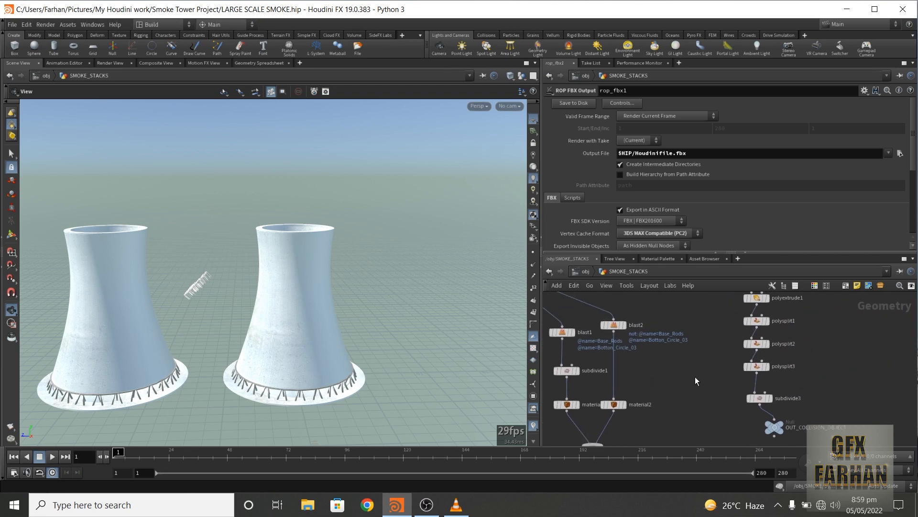
{"action": "middle_click_drag", "start_coordinate": [695, 357], "coordinate": [674, 416]}
{"action": "scroll", "coordinate": [683, 355], "scroll_direction": "down", "scroll_amount": 3}
{"action": "middle_click_drag", "start_coordinate": [555, 347], "coordinate": [637, 351]}
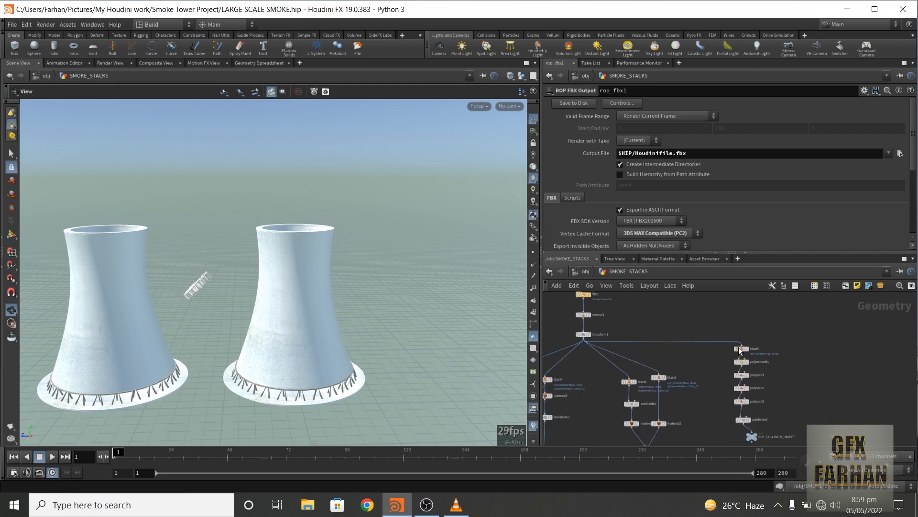
{"action": "scroll", "coordinate": [773, 392], "scroll_direction": "up", "scroll_amount": 5}
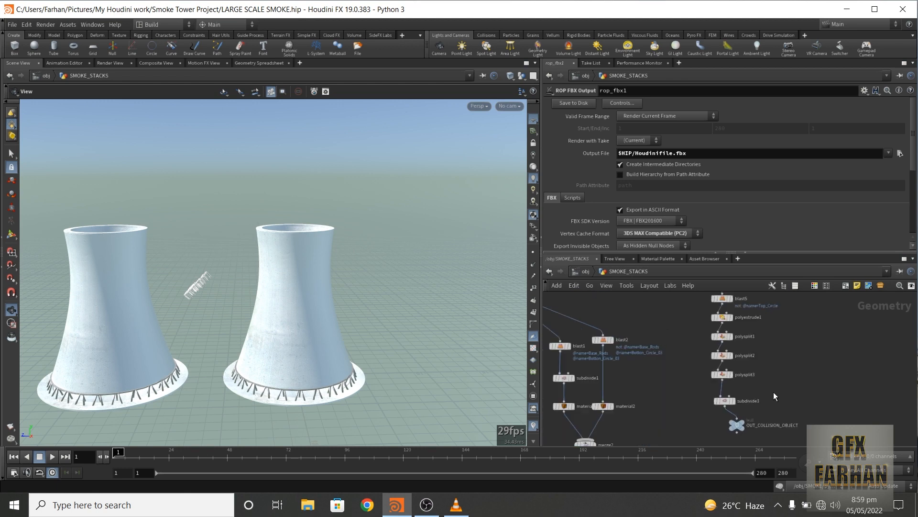
{"action": "left_click", "coordinate": [726, 400]}
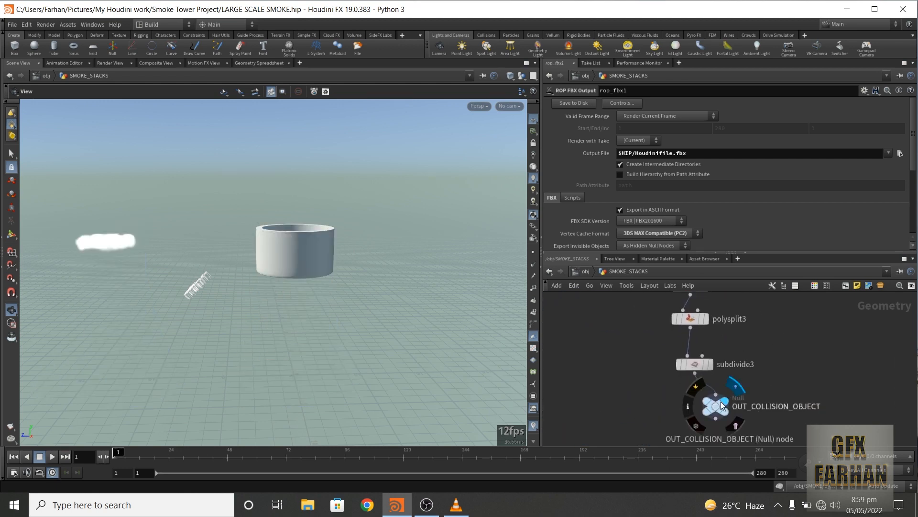
- Display blast5 and polyextrude1 in turn to inspect the isolated Top_Circle ring and its extrusion
{"action": "left_click_drag", "start_coordinate": [291, 245], "coordinate": [294, 284]}
{"action": "scroll", "coordinate": [289, 239], "scroll_direction": "up", "scroll_amount": 3}
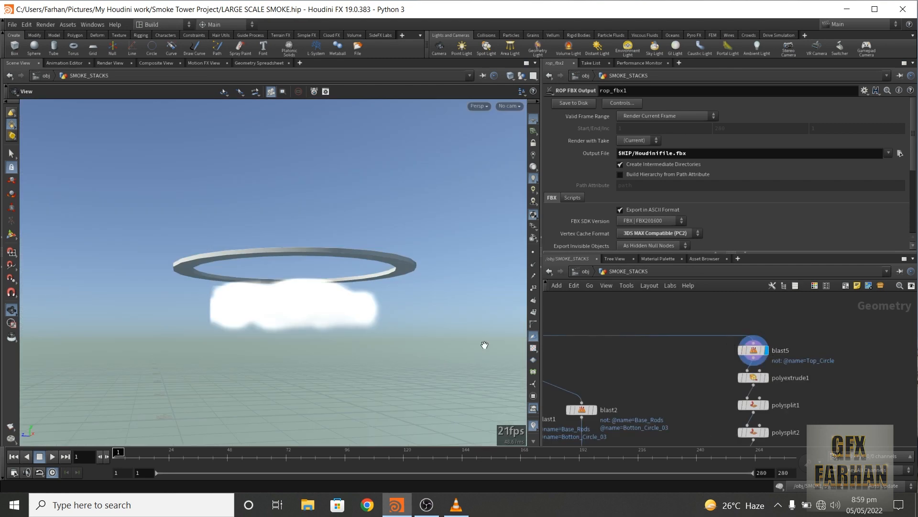
{"action": "left_click_drag", "start_coordinate": [357, 307], "coordinate": [339, 303]}
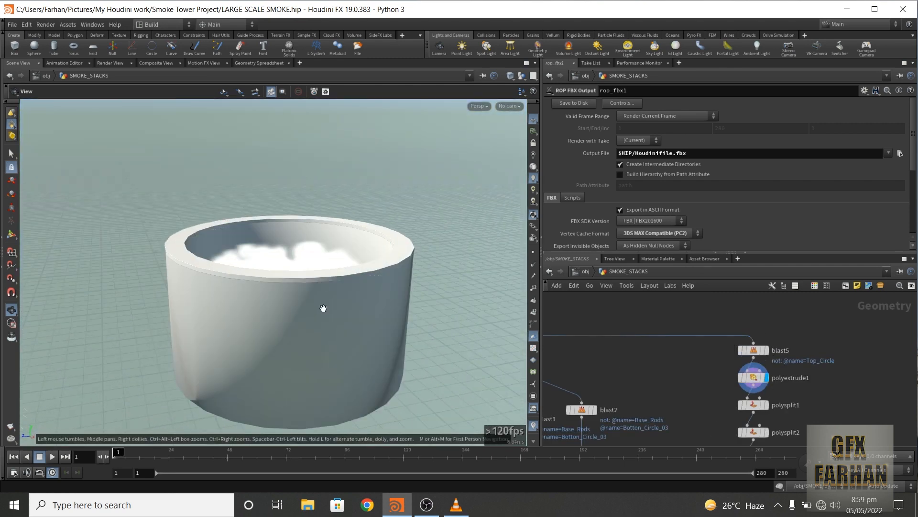
- Display polysplit1, polysplit2, polysplit3, subdivide3 and OUT_COLLISION_OBJECT in turn to inspect how the collision ring is refined
{"action": "middle_click_drag", "start_coordinate": [831, 408], "coordinate": [821, 331]}
{"action": "left_click", "coordinate": [757, 329]}
{"action": "left_click", "coordinate": [757, 356]}
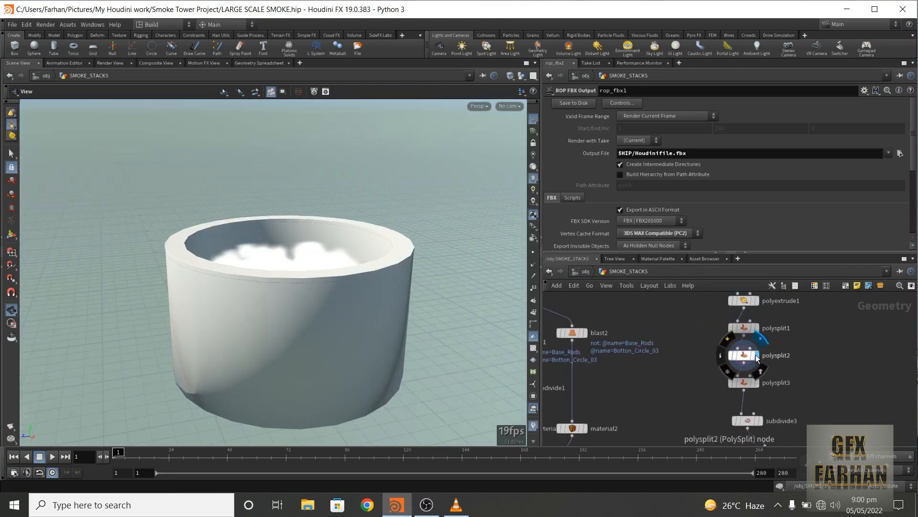
{"action": "left_click", "coordinate": [758, 383]}
{"action": "middle_click_drag", "start_coordinate": [760, 385], "coordinate": [763, 331]}
{"action": "left_click", "coordinate": [762, 367]}
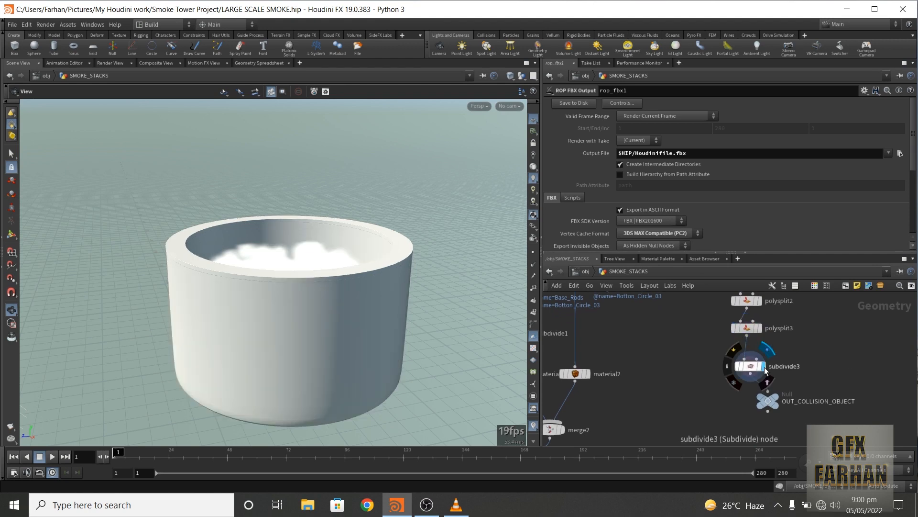
{"action": "left_click", "coordinate": [784, 386]}
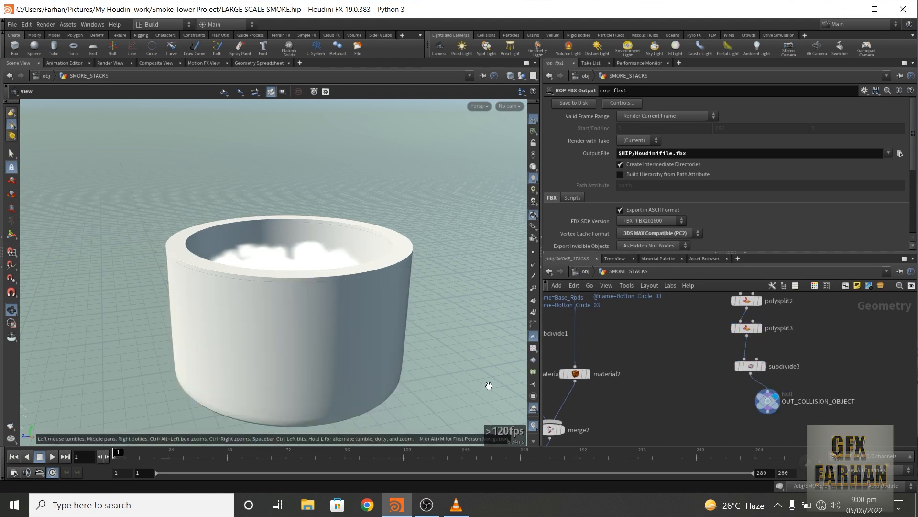
{"action": "left_click_drag", "start_coordinate": [385, 366], "coordinate": [380, 369]}
{"action": "mouse_move", "coordinate": [252, 376]}
{"action": "left_mouse_down"}
{"action": "mouse_move", "coordinate": [252, 279]}
{"action": "mouse_move", "coordinate": [252, 420]}
{"action": "mouse_move", "coordinate": [266, 322]}
{"action": "mouse_move", "coordinate": [266, 382]}
{"action": "left_mouse_up"}
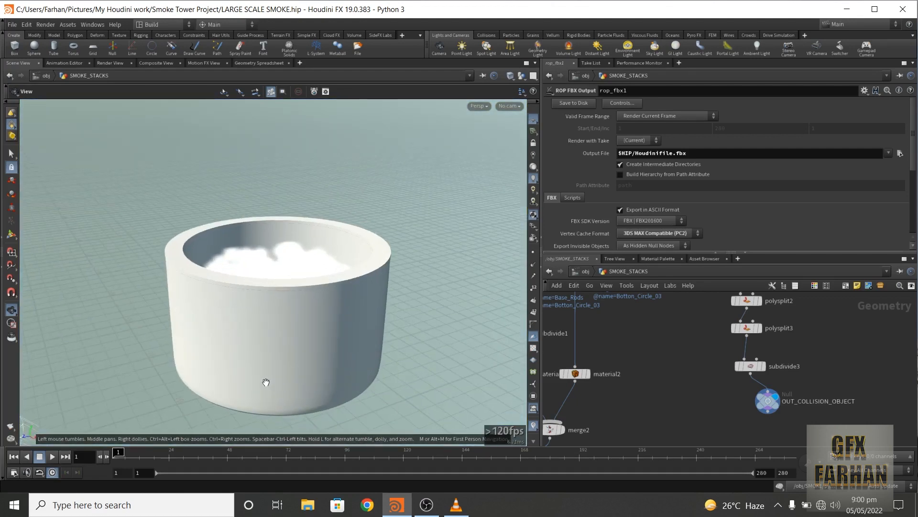
- Display the merge3 node and examine the smoke source inside the stack's opening
{"action": "middle_click_drag", "start_coordinate": [649, 392], "coordinate": [711, 487]}
{"action": "middle_click_drag", "start_coordinate": [664, 337], "coordinate": [750, 405]}
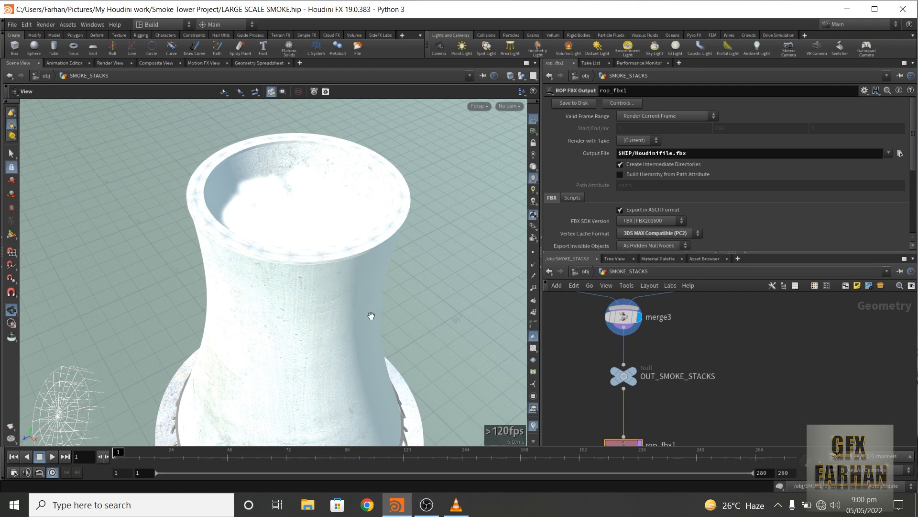
{"action": "middle_click_drag", "start_coordinate": [789, 332], "coordinate": [601, 445]}
{"action": "scroll", "coordinate": [715, 401], "scroll_direction": "down", "scroll_amount": 3}
{"action": "middle_click_drag", "start_coordinate": [759, 361], "coordinate": [658, 417]}
{"action": "left_click", "coordinate": [698, 422]}
{"action": "middle_click_drag", "start_coordinate": [576, 433], "coordinate": [577, 370]}
{"action": "scroll", "coordinate": [612, 314], "scroll_direction": "down", "scroll_amount": 5}
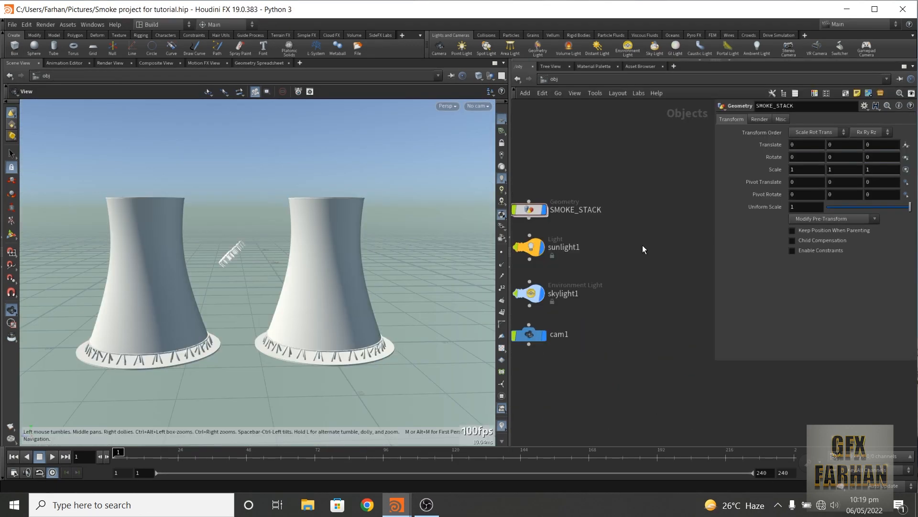
- In the Smoke project for tutorial scene, add a Geometry object named SMOKE and go inside it
{"action": "key", "text": "Tab"}
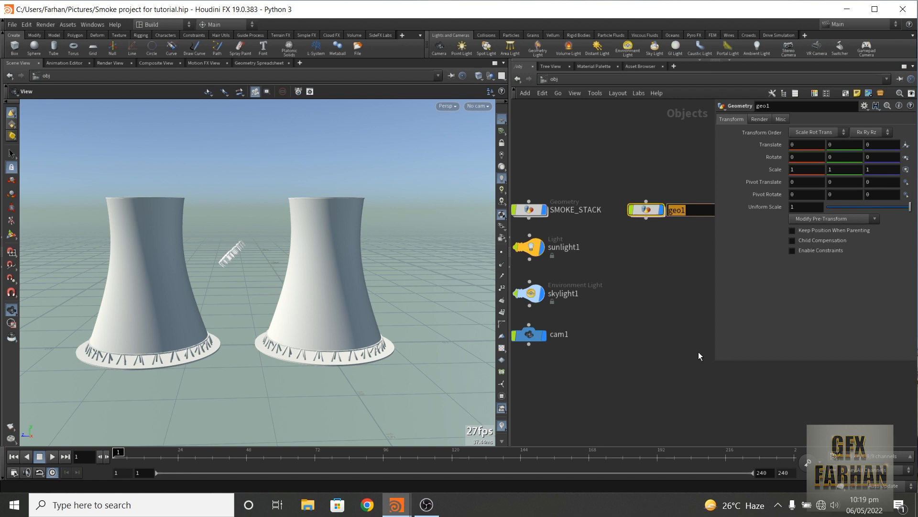
{"action": "type", "text": "SMOKE"}
{"action": "key", "text": "Return"}
{"action": "double_click", "coordinate": [645, 209]}
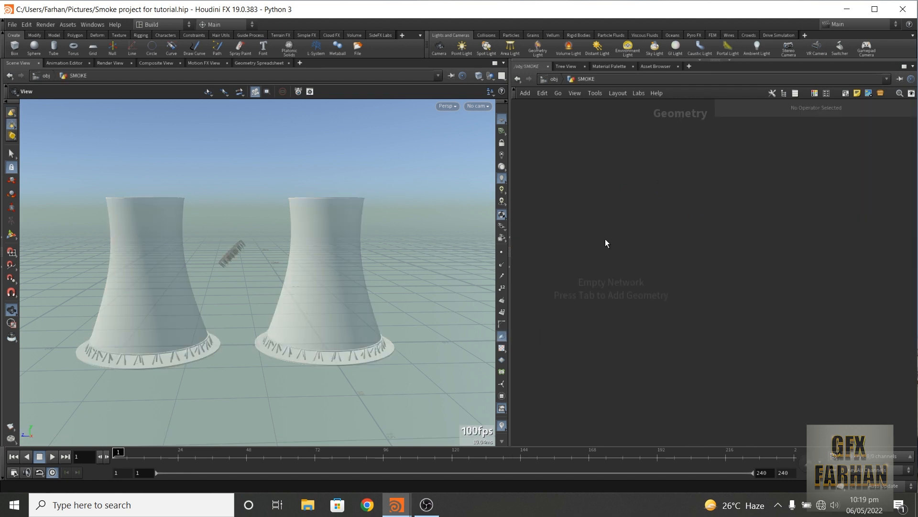
- Add a Tube node in the SMOKE network and set both of its radius values to 1
{"action": "key", "text": "Tab"}
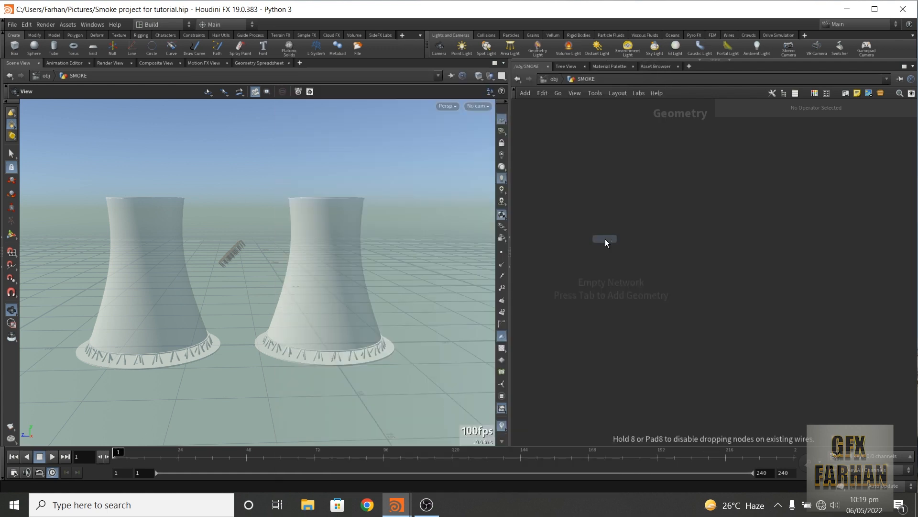
{"action": "left_click", "coordinate": [605, 239]}
{"action": "left_click_drag", "start_coordinate": [605, 239], "coordinate": [587, 195]}
{"action": "double_click", "coordinate": [813, 210]}
{"action": "type", "text": "1"}
{"action": "double_click", "coordinate": [870, 211]}
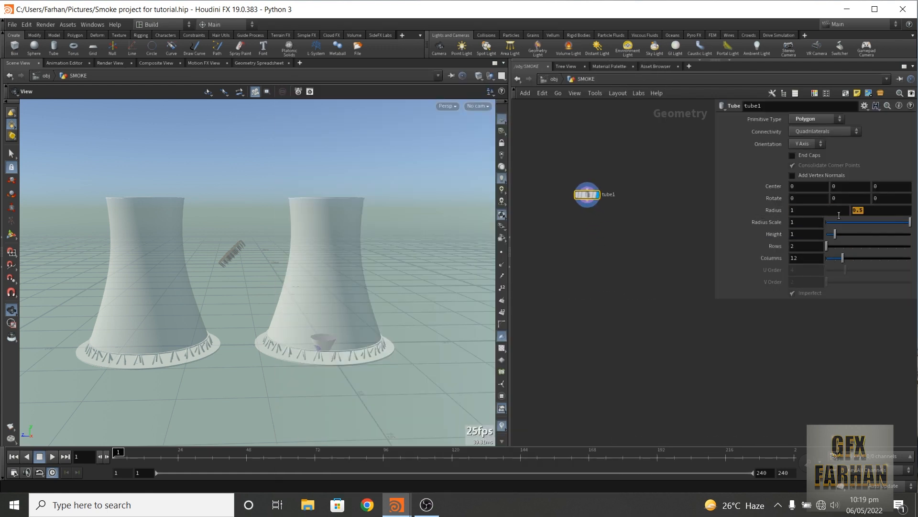
{"action": "type", "text": "1"}
- Set the tube's radius scale to 1.7, height to 0.5 and columns to 50, and enable end caps
{"action": "double_click", "coordinate": [795, 222]}
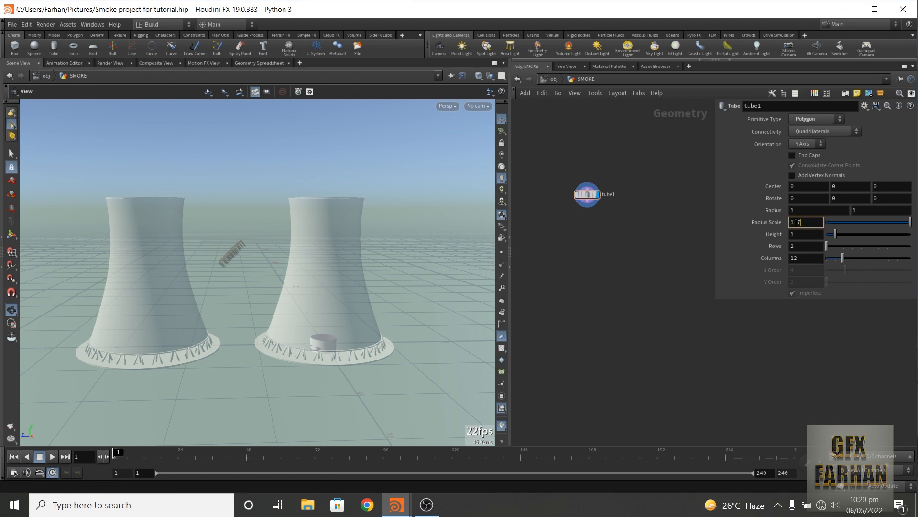
{"action": "key", "text": "Return"}
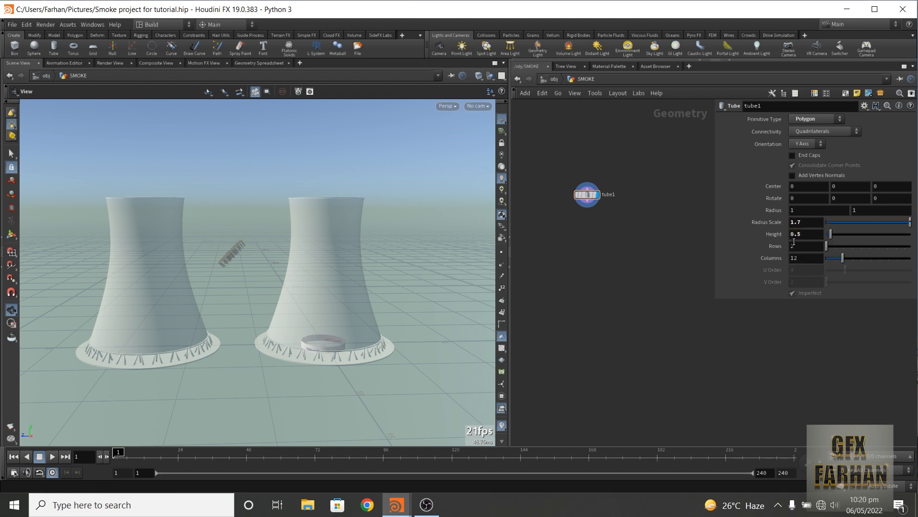
{"action": "left_click_drag", "start_coordinate": [802, 259], "coordinate": [781, 257]}
{"action": "type", "text": "50"}
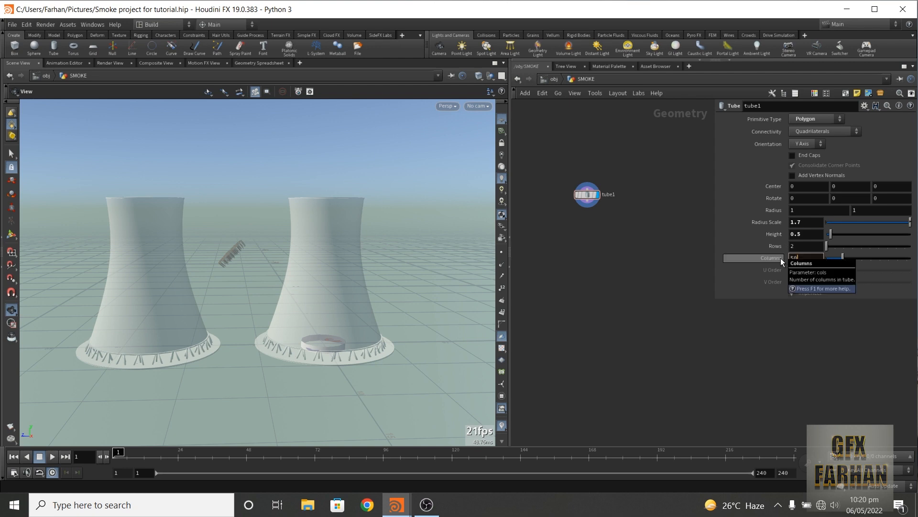
{"action": "key", "text": "Return"}
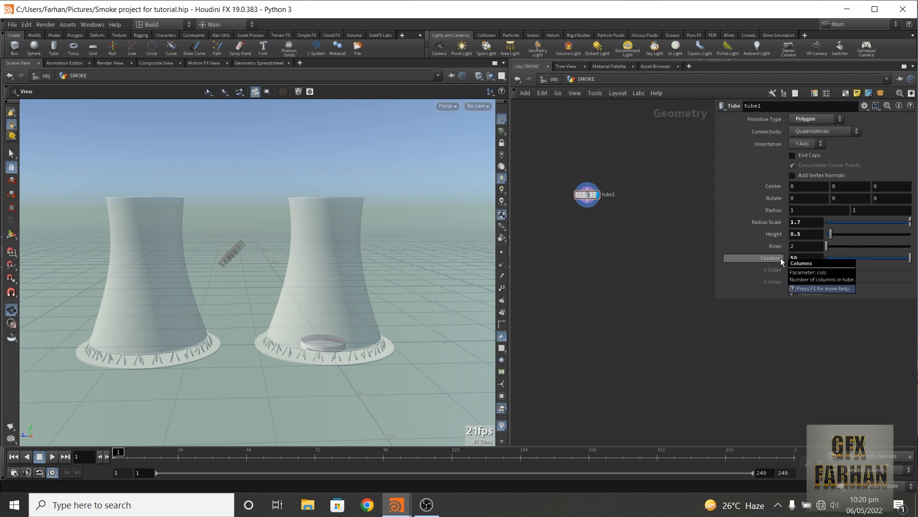
{"action": "left_click", "coordinate": [792, 155]}
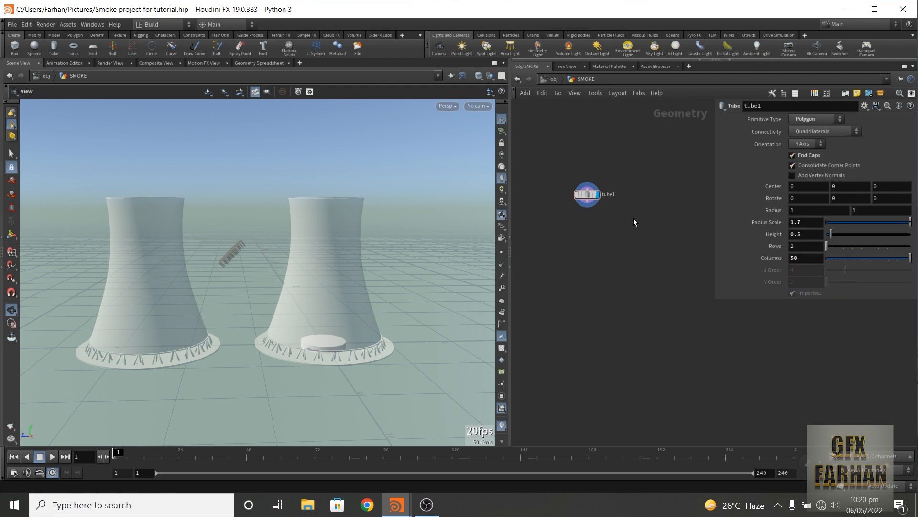
- Append a Transform node to tube1 and set its Y translation to 10 to raise the disc inside the stack
{"action": "scroll", "coordinate": [335, 359], "scroll_direction": "up", "scroll_amount": 10}
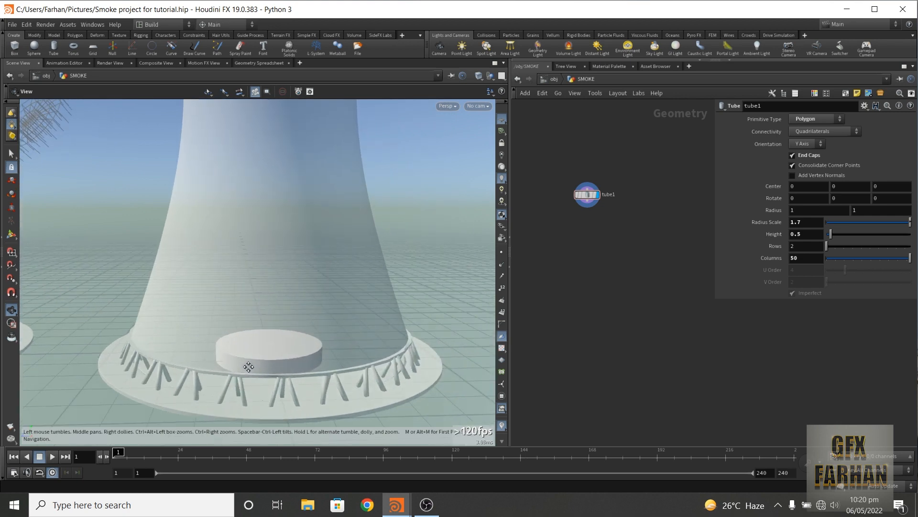
{"action": "key", "text": "Tab"}
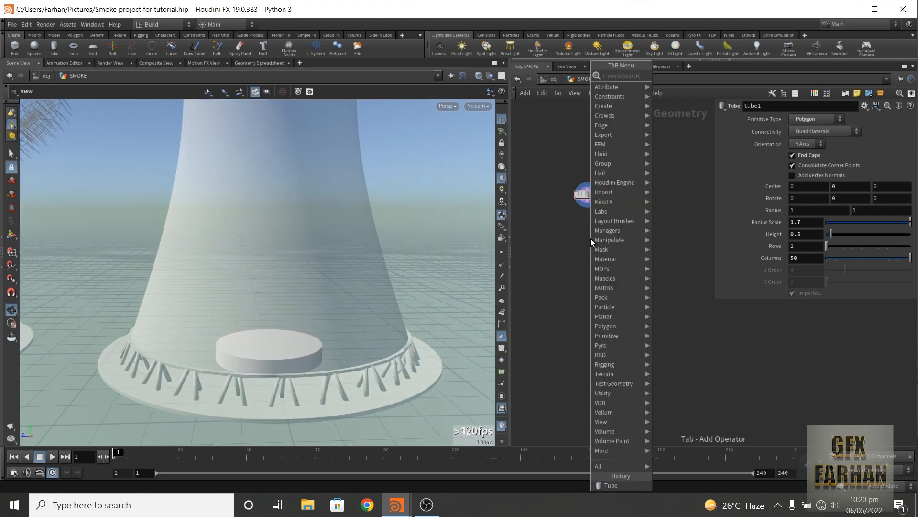
{"action": "mouse_move", "coordinate": [590, 238]}
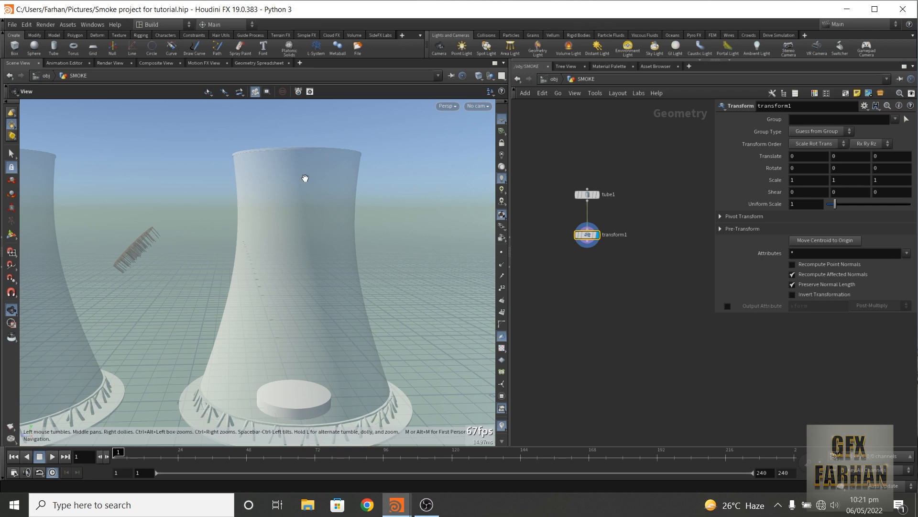
{"action": "left_click", "coordinate": [846, 156]}
{"action": "type", "text": "10"}
{"action": "key", "text": "Return"}
- Append a Pyro Source node to transform1, set its mode to Volume Scatter and initialize it as Source Smoke
{"action": "key", "text": "Tab"}
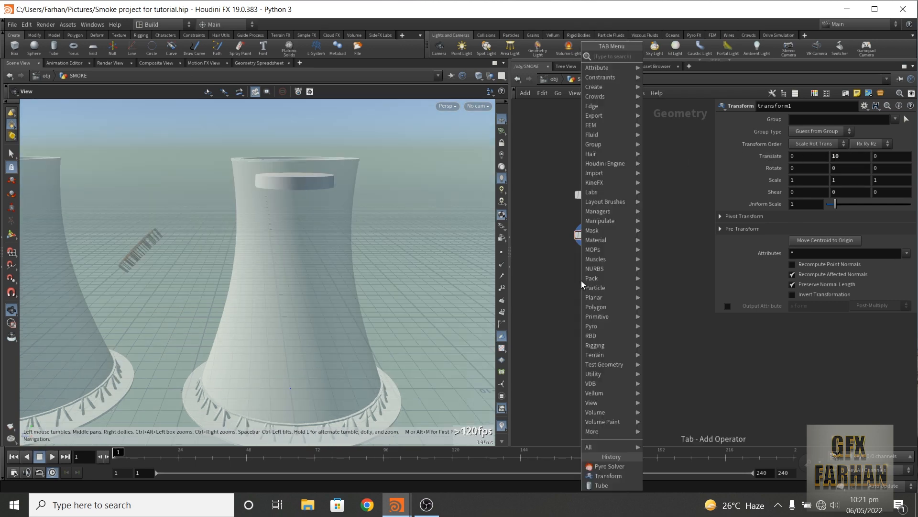
{"action": "type", "text": "py"}
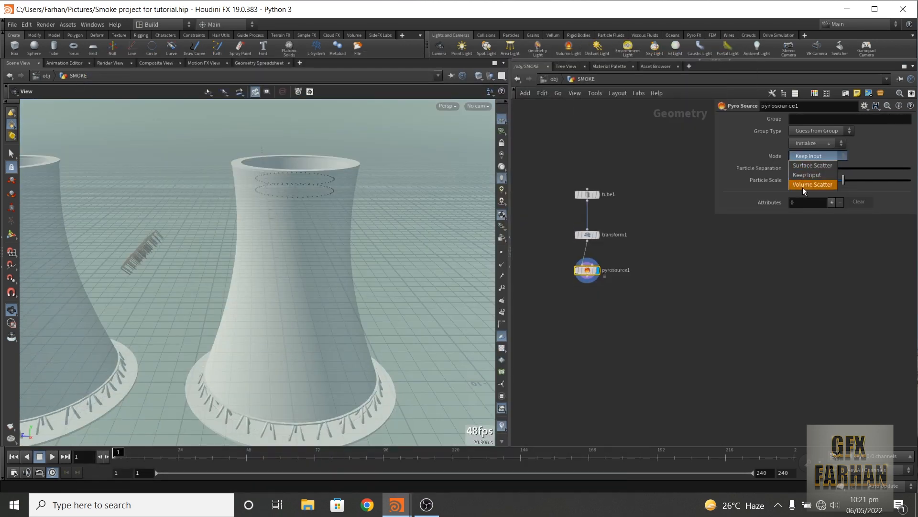
{"action": "left_click", "coordinate": [802, 188]}
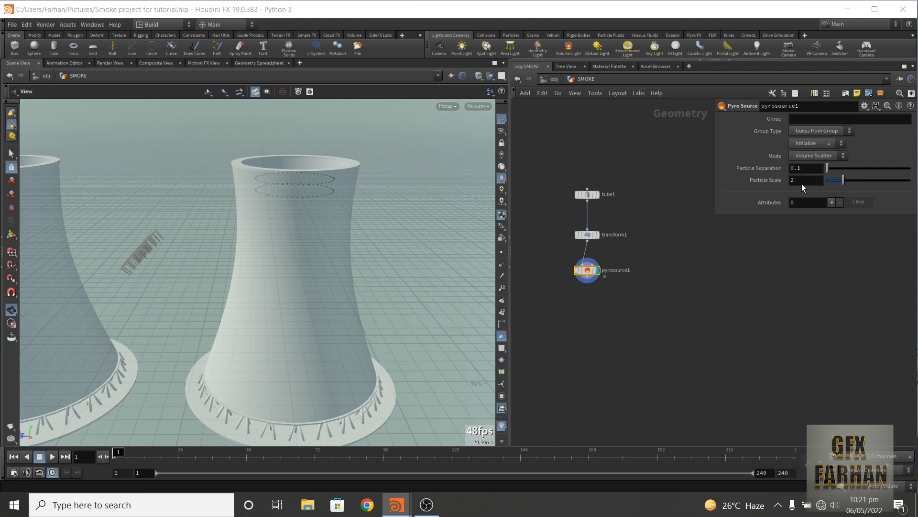
{"action": "left_click", "coordinate": [825, 144]}
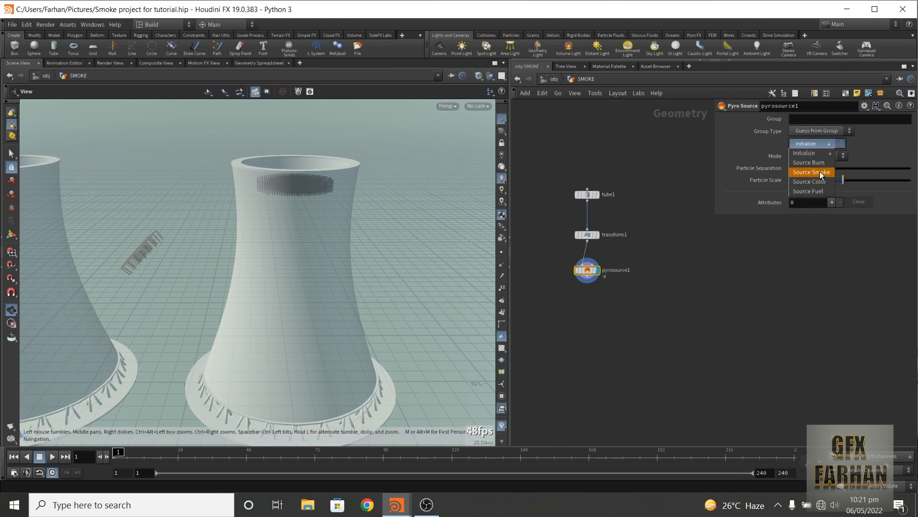
{"action": "left_click", "coordinate": [821, 172]}
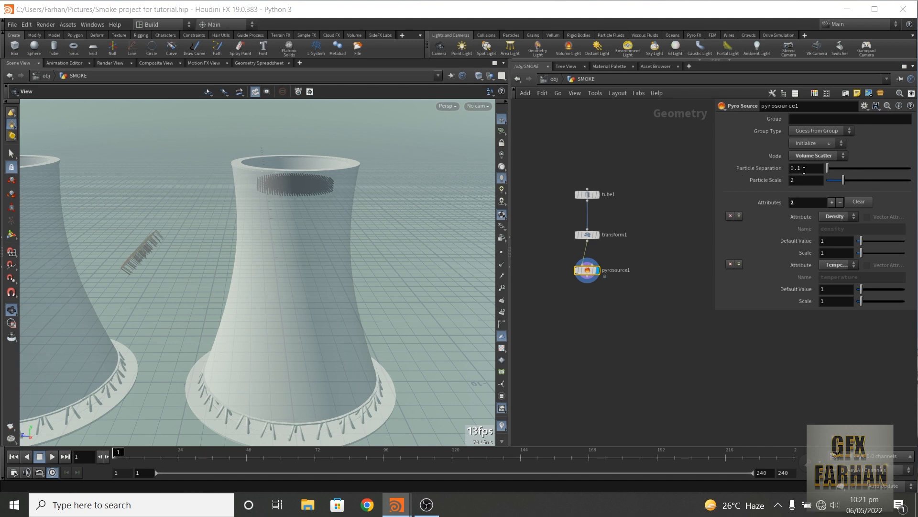
- Set the pyro source's particle separation to 0.045 for a denser point cloud inside the stack
{"action": "scroll", "coordinate": [296, 194], "scroll_direction": "up", "scroll_amount": 3}
{"action": "left_click_drag", "start_coordinate": [296, 181], "coordinate": [289, 223]}
{"action": "scroll", "coordinate": [296, 182], "scroll_direction": "up", "scroll_amount": 5}
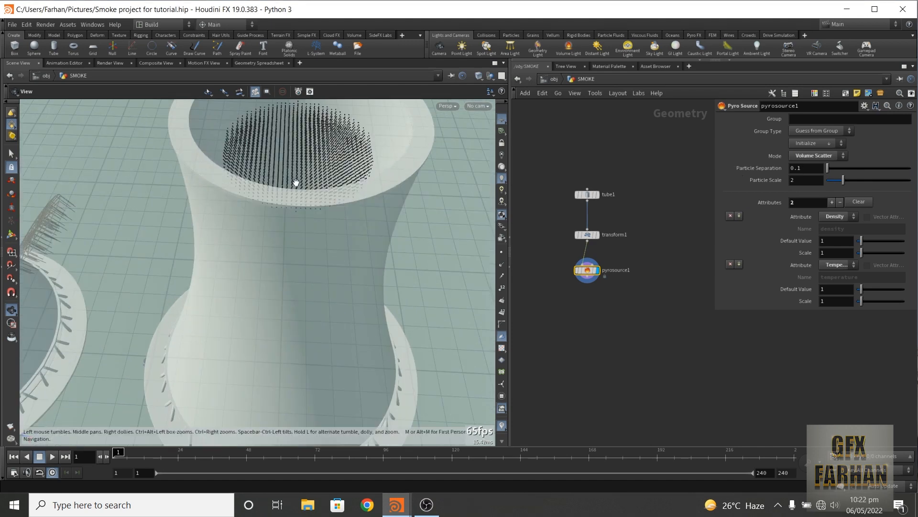
{"action": "left_click_drag", "start_coordinate": [305, 183], "coordinate": [306, 210]}
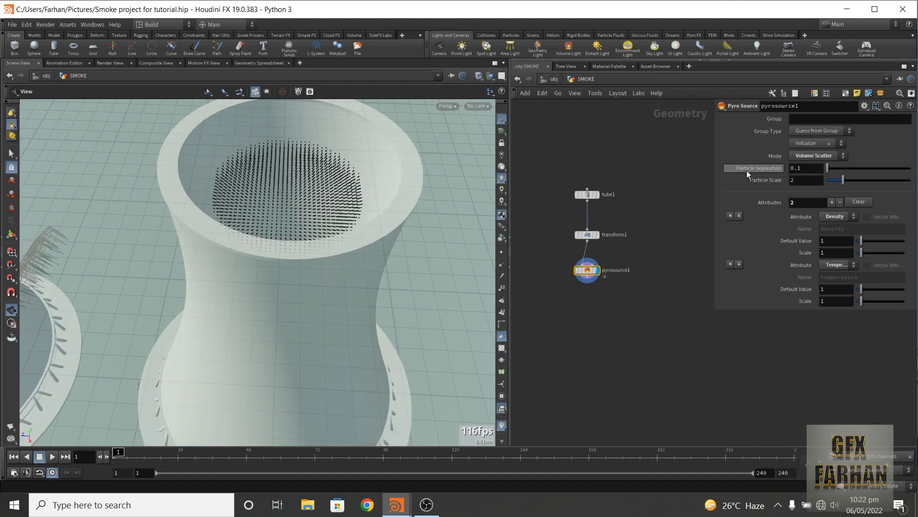
{"action": "left_click", "coordinate": [806, 169]}
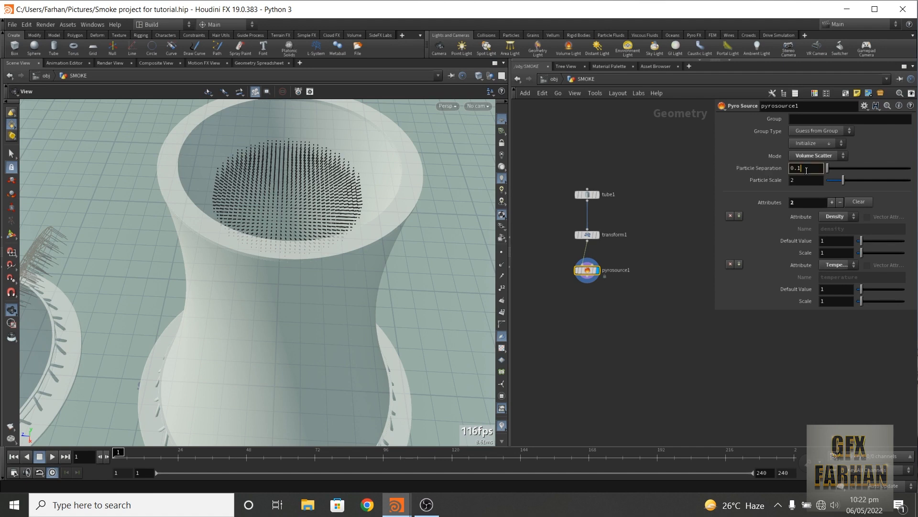
{"action": "type", "text": "045"}
{"action": "key", "text": "Return"}
{"action": "left_click_drag", "start_coordinate": [262, 203], "coordinate": [270, 183]}
- Append an Attribute Noise node to pyrosource1, acting on the vector attribute P
{"action": "key", "text": "Tab"}
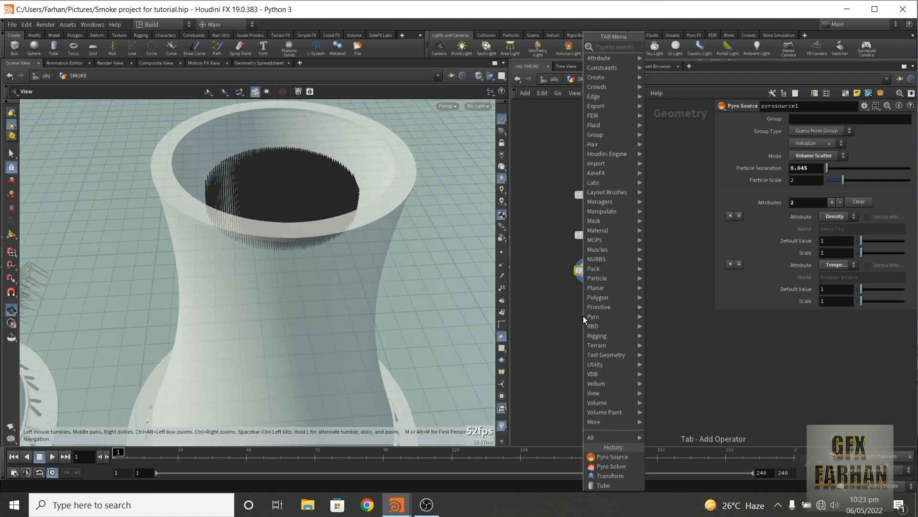
{"action": "key", "text": "Return"}
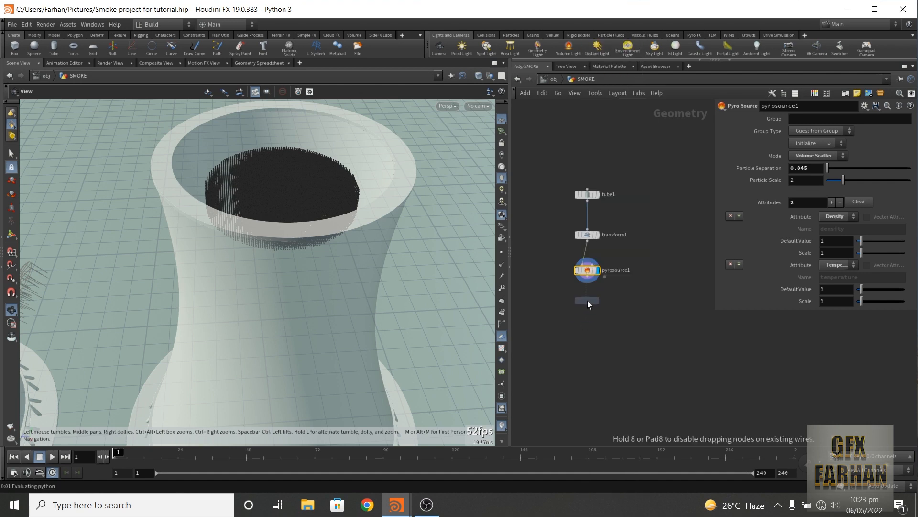
{"action": "left_click", "coordinate": [588, 300]}
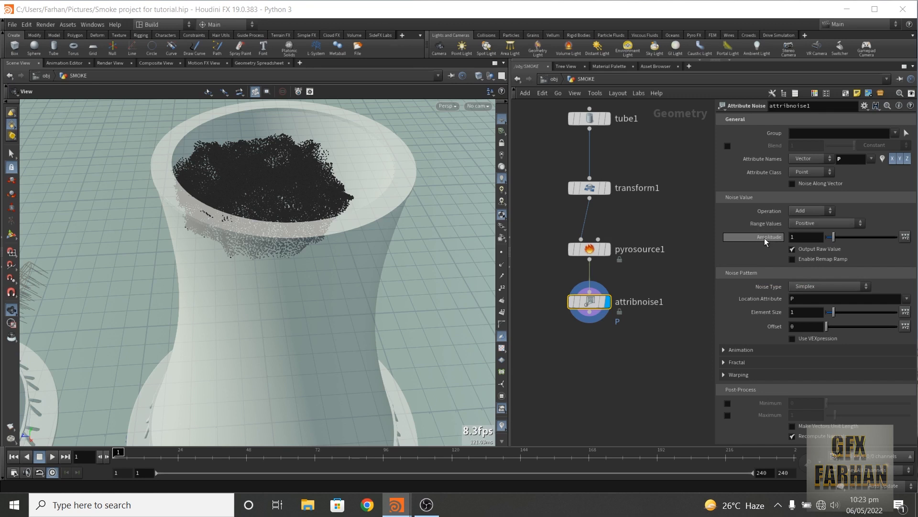
- Set the position noise's amplitude to 0.3 and its range values to Zero Centered
{"action": "left_click_drag", "start_coordinate": [799, 237], "coordinate": [707, 239]}
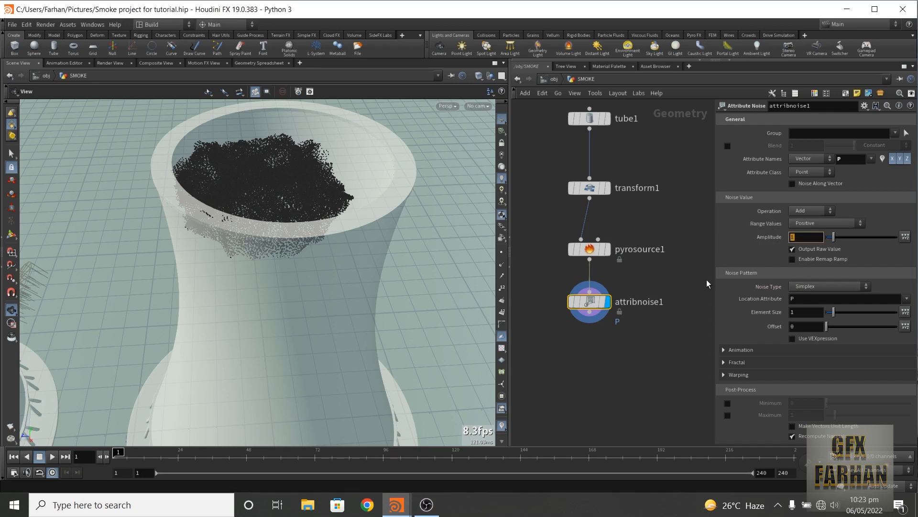
{"action": "type", "text": "0"}
{"action": "key", "text": "Return"}
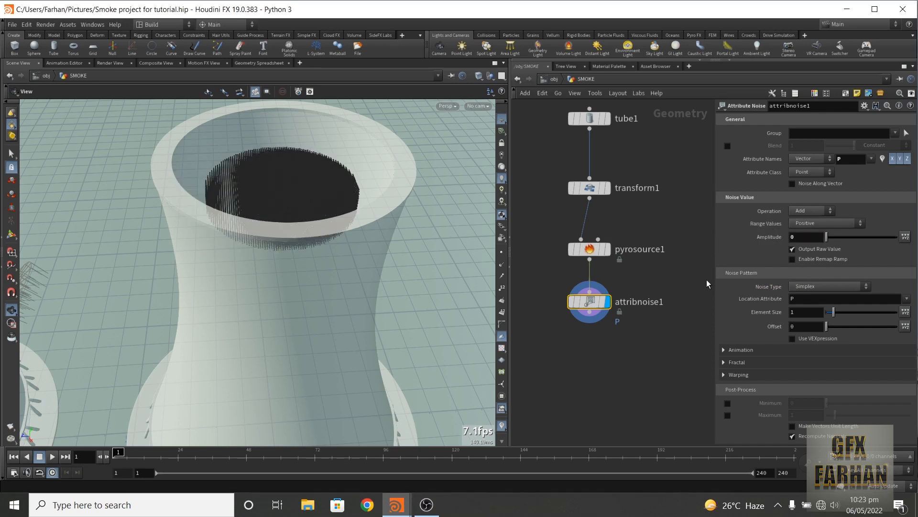
{"action": "type", "text": ".3"}
{"action": "key", "text": "Return"}
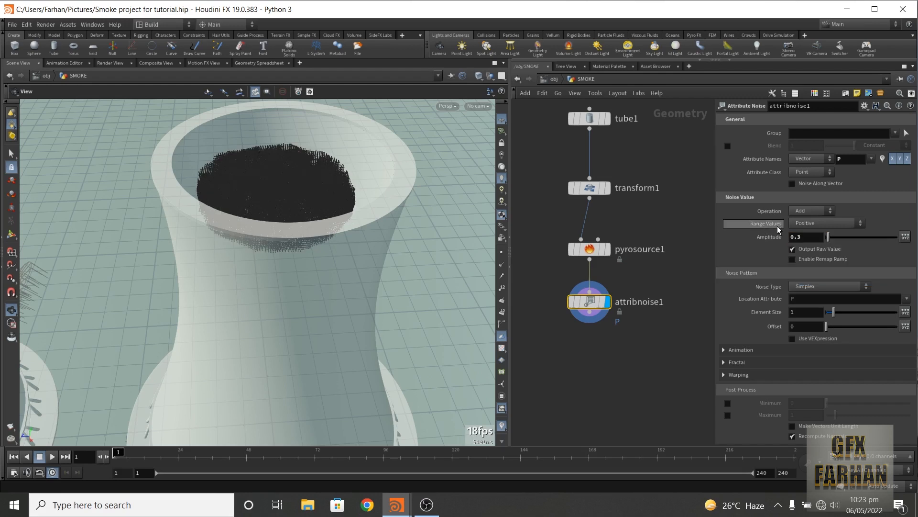
{"action": "left_click", "coordinate": [807, 223]}
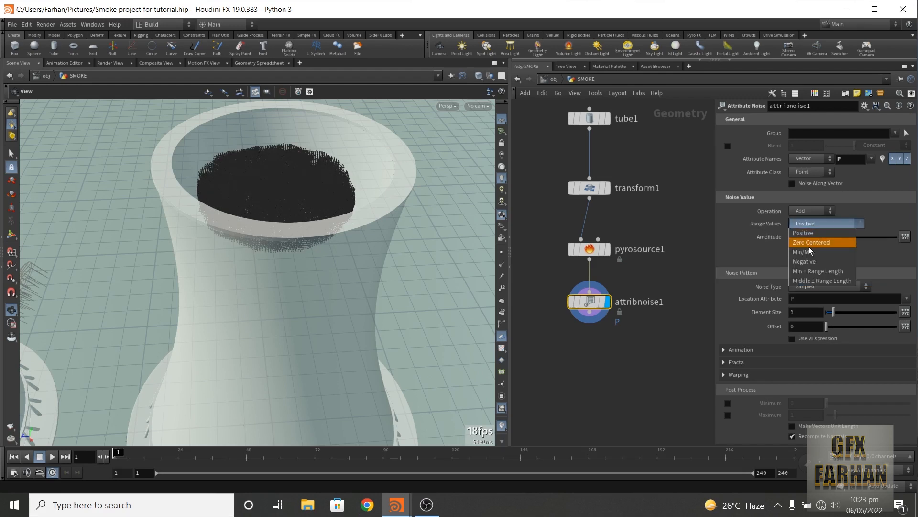
{"action": "left_click", "coordinate": [811, 243]}
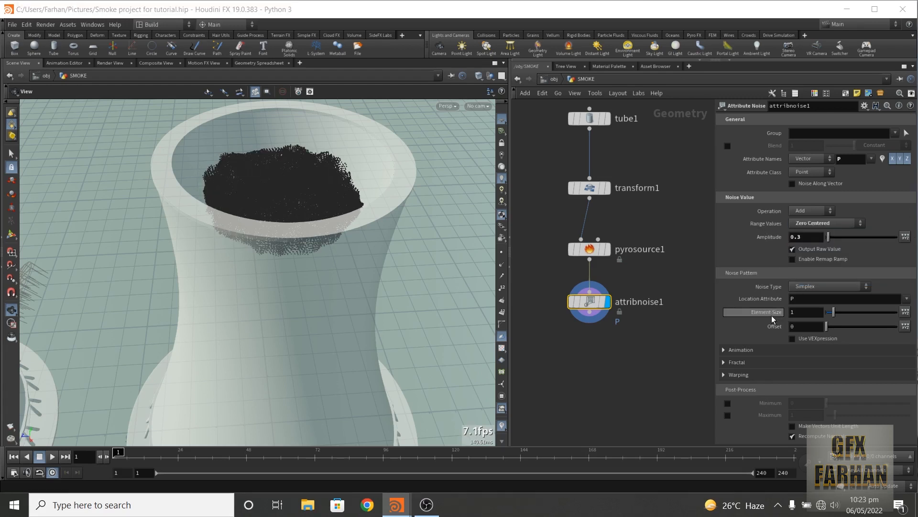
- Set the noise's element size to 0.7 and animate its pattern with the expression $T*5 in the Y offset
{"action": "double_click", "coordinate": [795, 312]}
{"action": "type", "text": "0.7"}
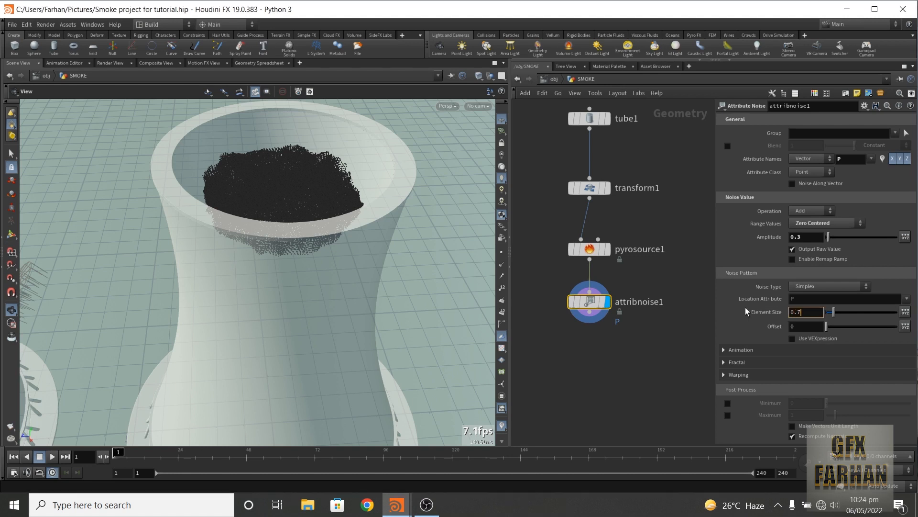
{"action": "key", "text": "Return"}
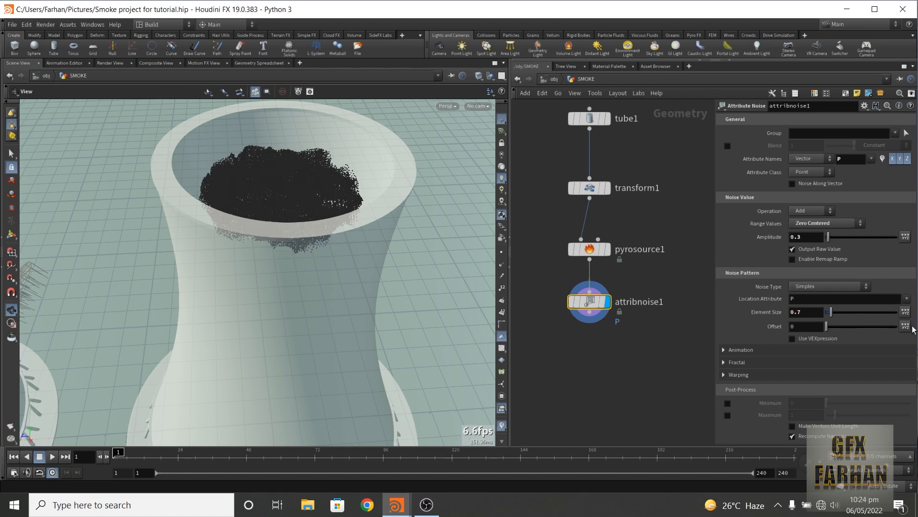
{"action": "left_click", "coordinate": [906, 326]}
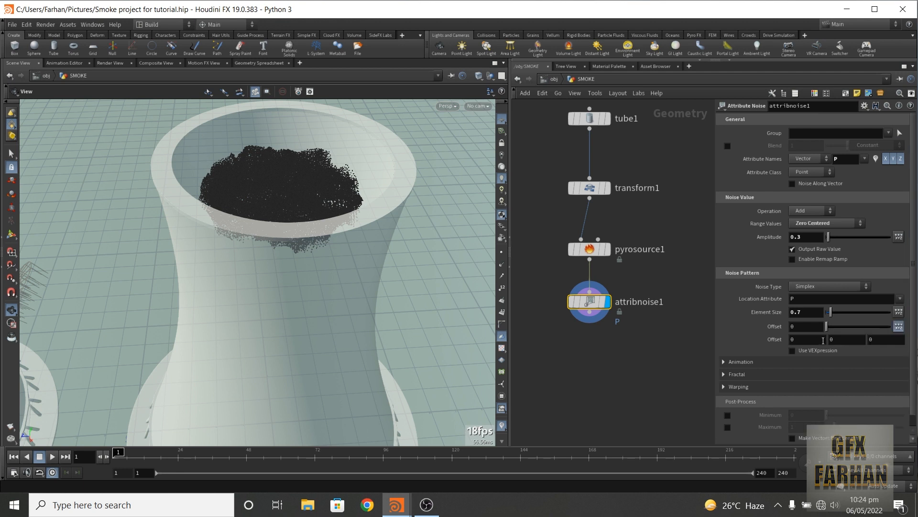
{"action": "left_click", "coordinate": [838, 339]}
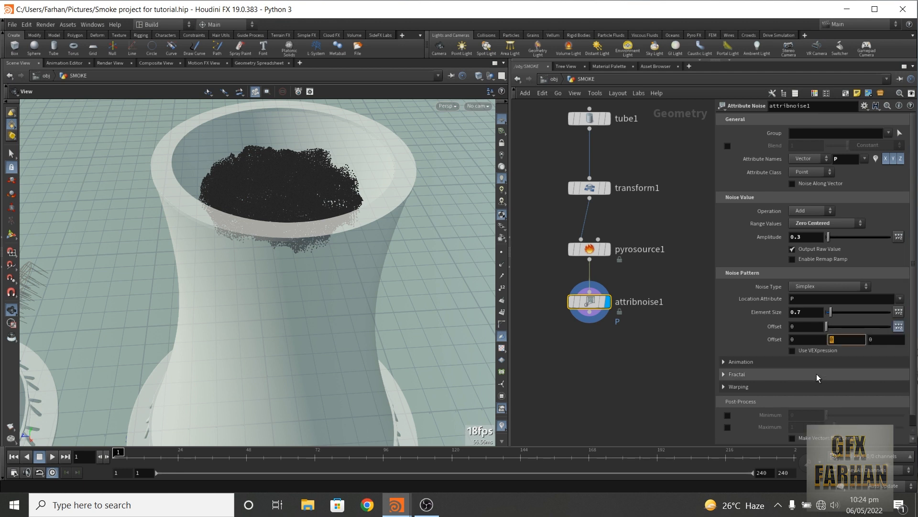
{"action": "type", "text": "$T"}
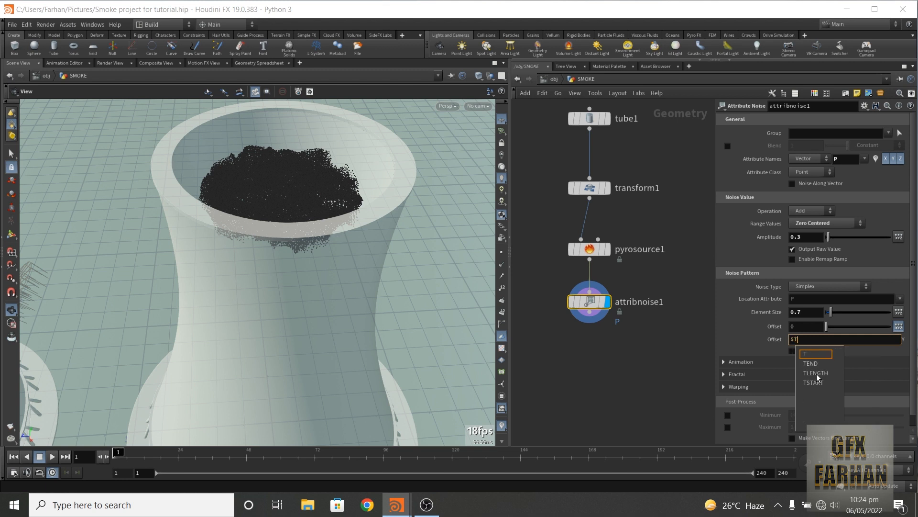
{"action": "type", "text": "*5"}
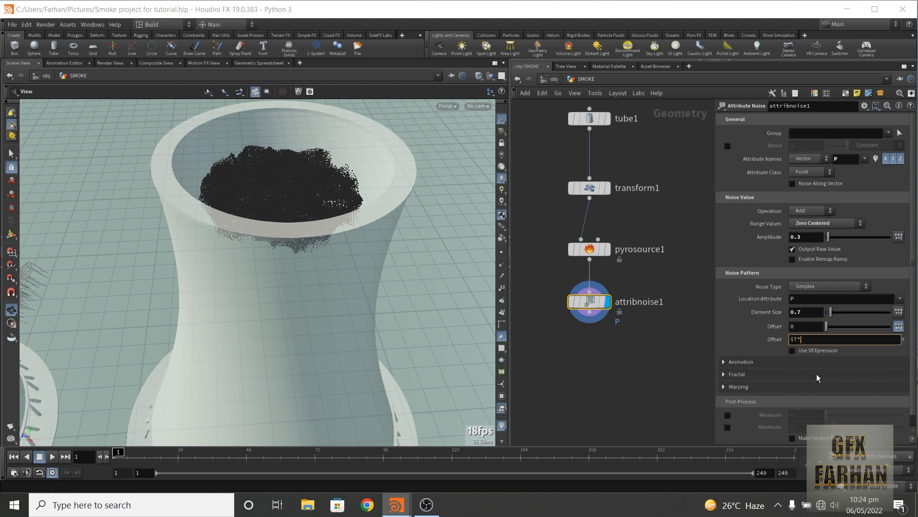
{"action": "key", "text": "Return"}
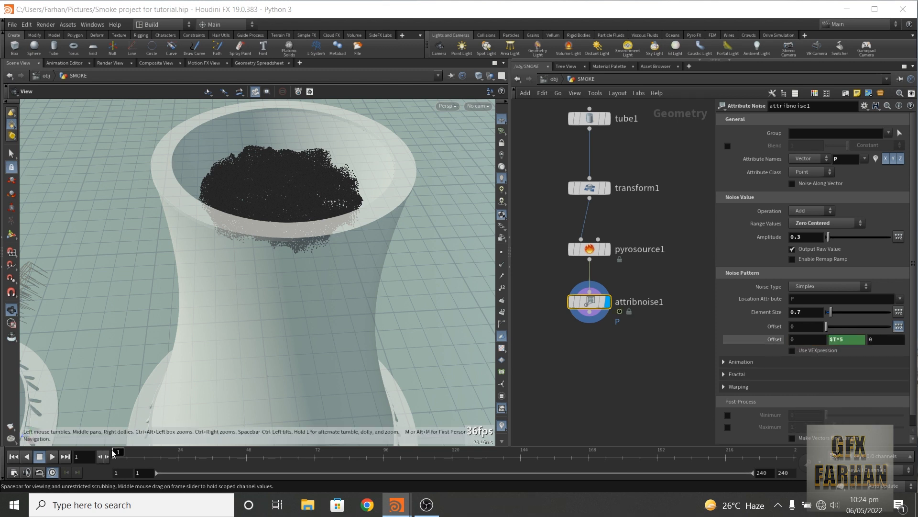
- Play back the animated point cloud to check its motion, and return to the first frame
{"action": "left_click", "coordinate": [53, 455]}
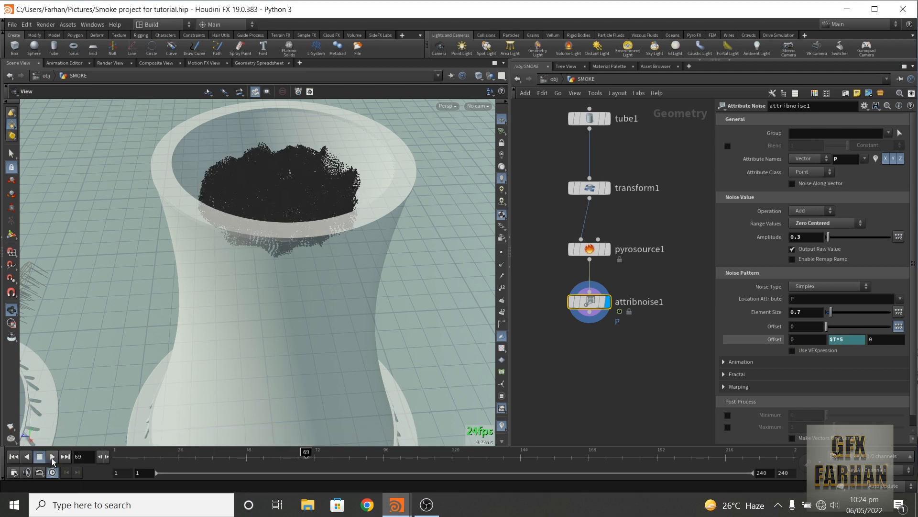
{"action": "left_click", "coordinate": [53, 456]}
{"action": "left_click", "coordinate": [14, 457]}
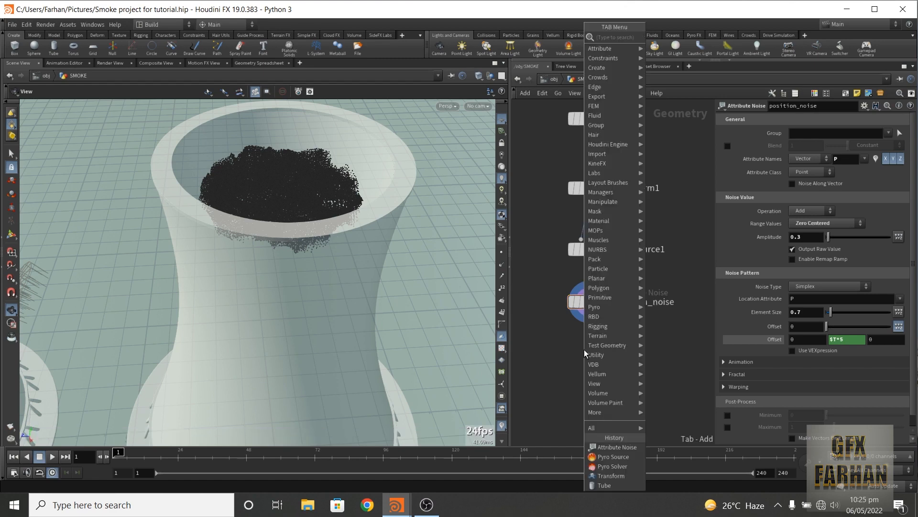
- Append another Attribute Noise node below position_noise and rename it density_noise
{"action": "type", "text": "nosuer"}
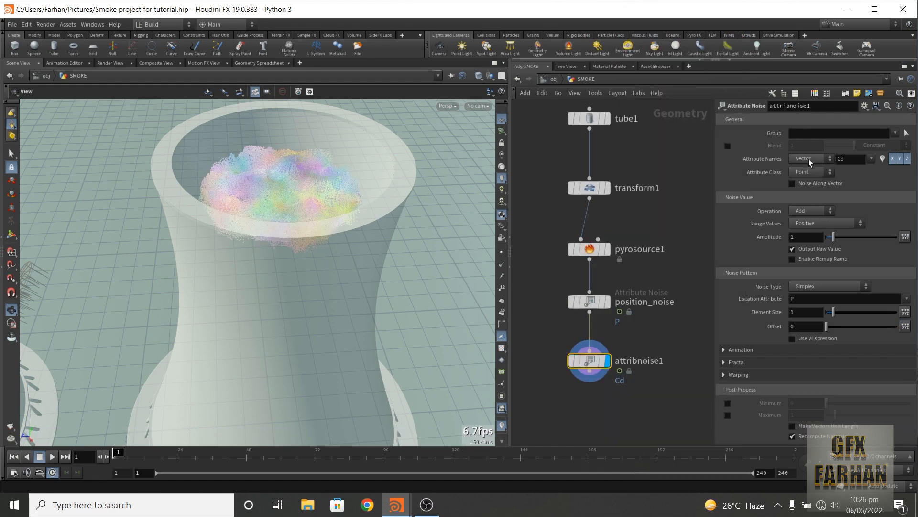
{"action": "double_click", "coordinate": [645, 361]}
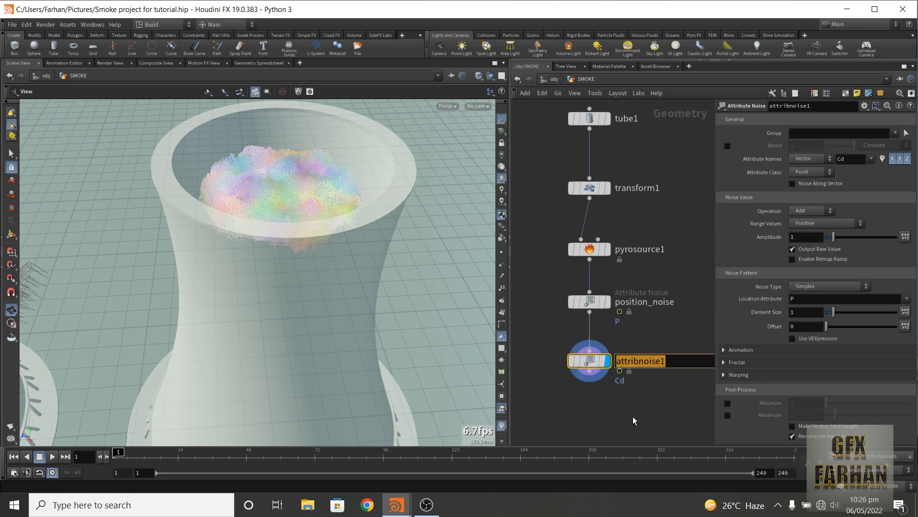
{"action": "type", "text": "density_noise"}
{"action": "key", "text": "Return"}
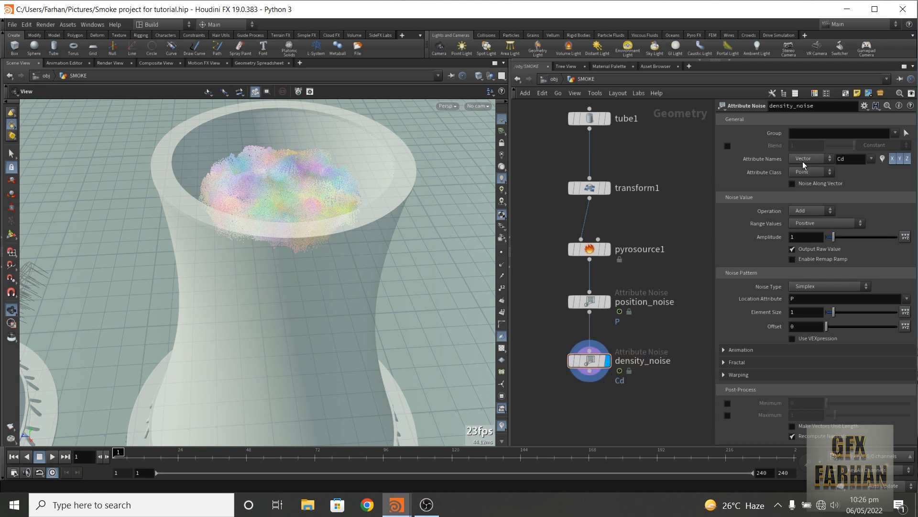
- Make density_noise act on the float attribute density and turn on the attribute's visualization in the viewport
{"action": "left_click", "coordinate": [805, 160]}
{"action": "left_click", "coordinate": [800, 168]}
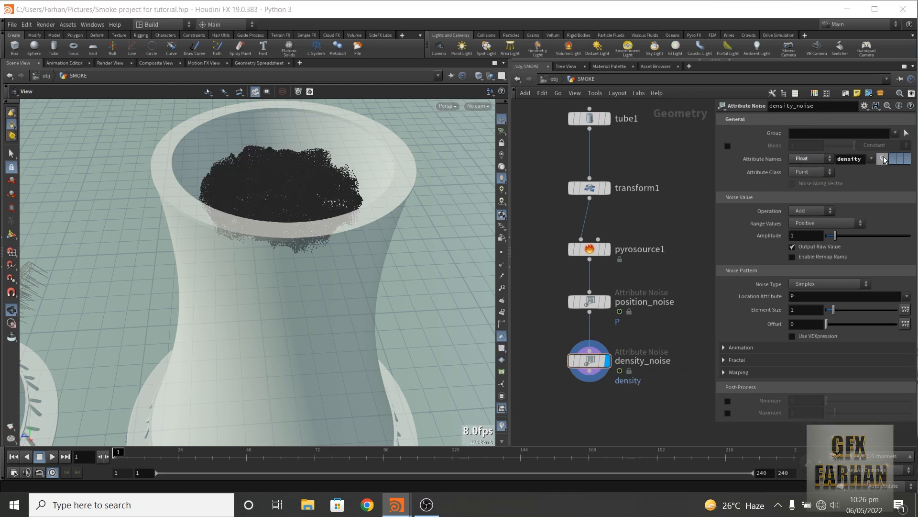
{"action": "left_click", "coordinate": [885, 158]}
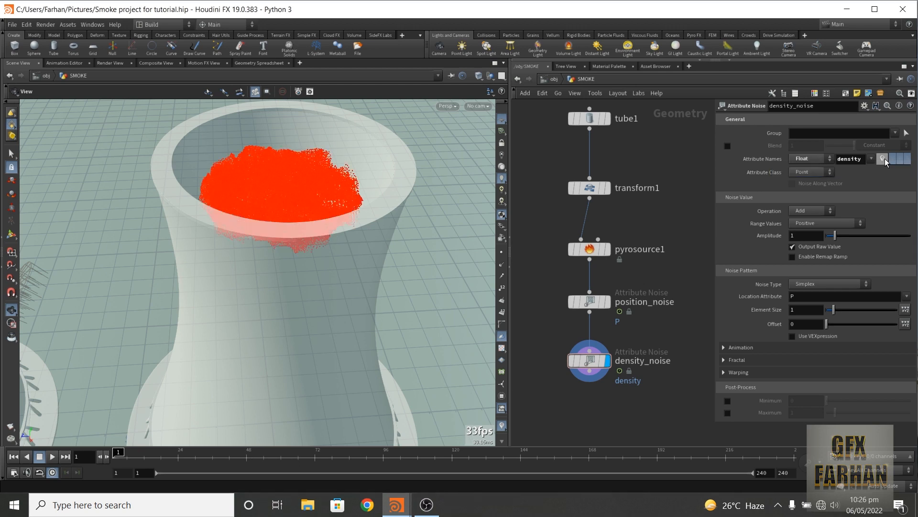
{"action": "left_click_drag", "start_coordinate": [357, 166], "coordinate": [312, 214]}
- Set the density noise's range values to Zero Centered and its element size to 0.8
{"action": "left_click", "coordinate": [818, 222]}
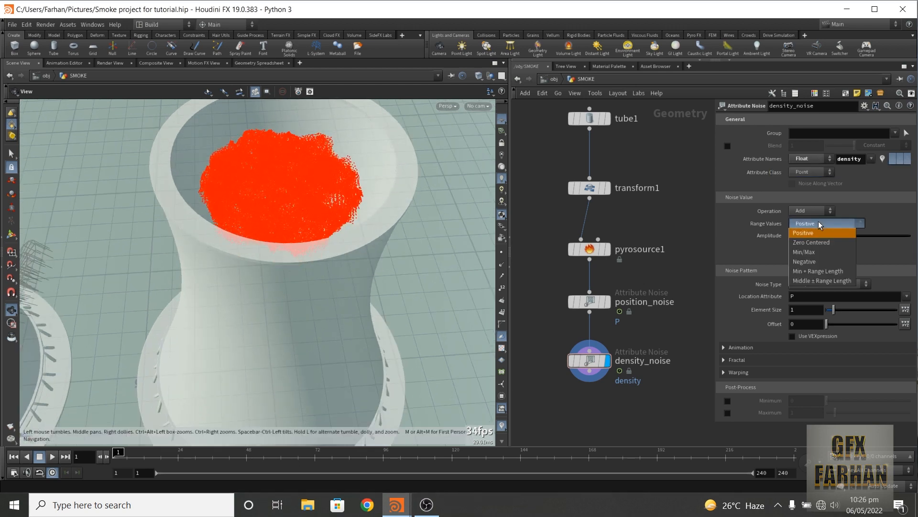
{"action": "left_click", "coordinate": [816, 242]}
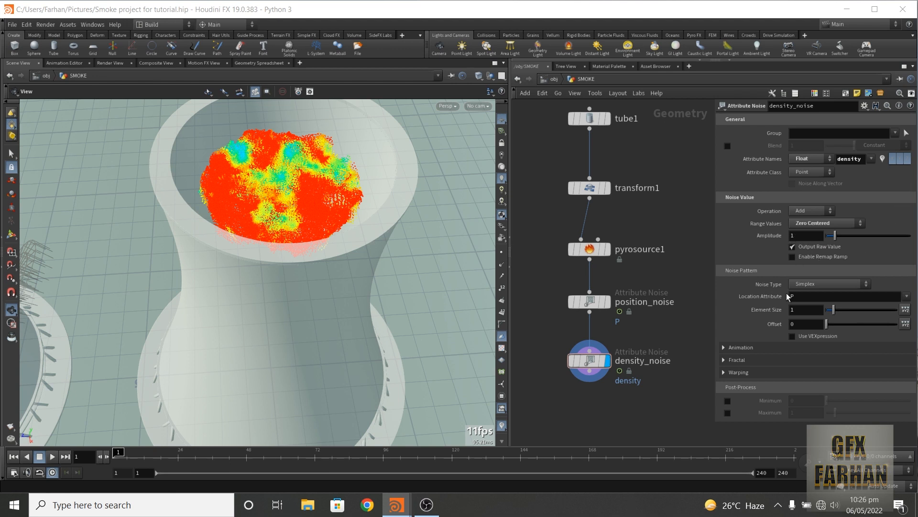
{"action": "left_click", "coordinate": [805, 310]}
{"action": "type", "text": "0.8"}
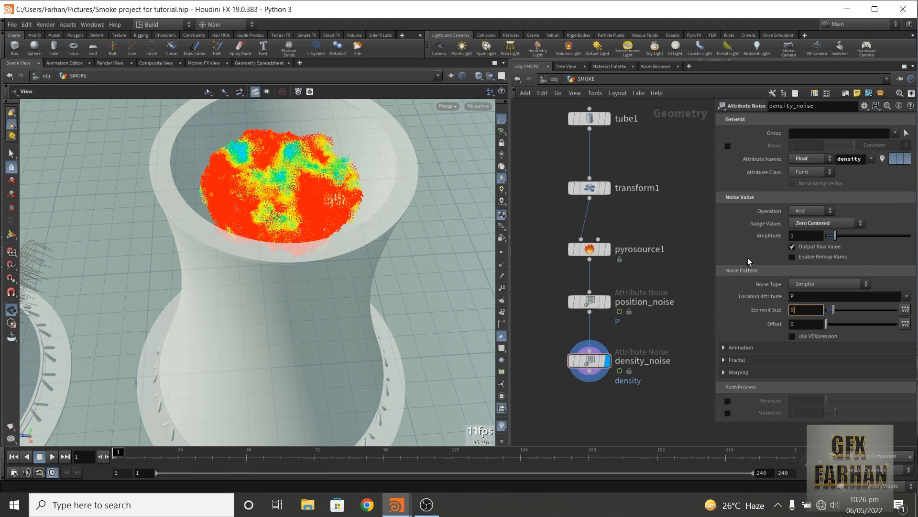
{"action": "key", "text": "Return"}
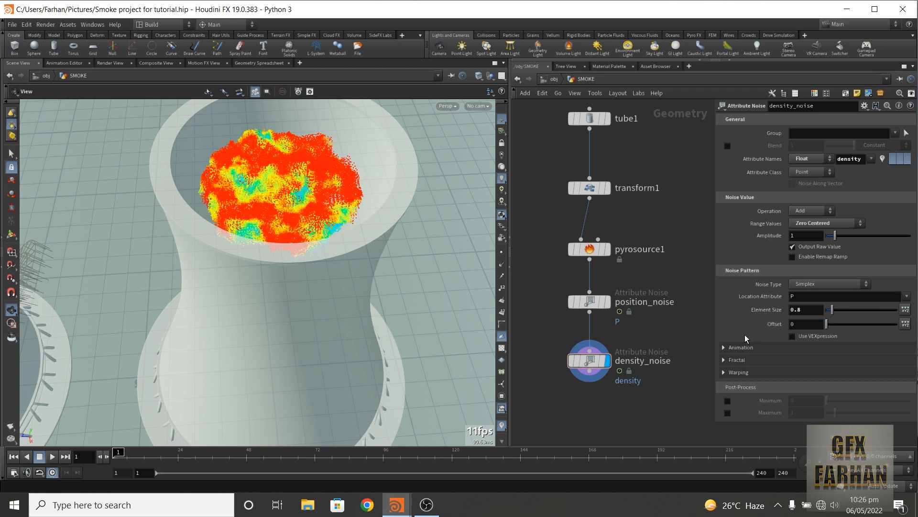
- Enable Animate Noise on density_noise with a pulse duration of 0.21
{"action": "left_click", "coordinate": [739, 347]}
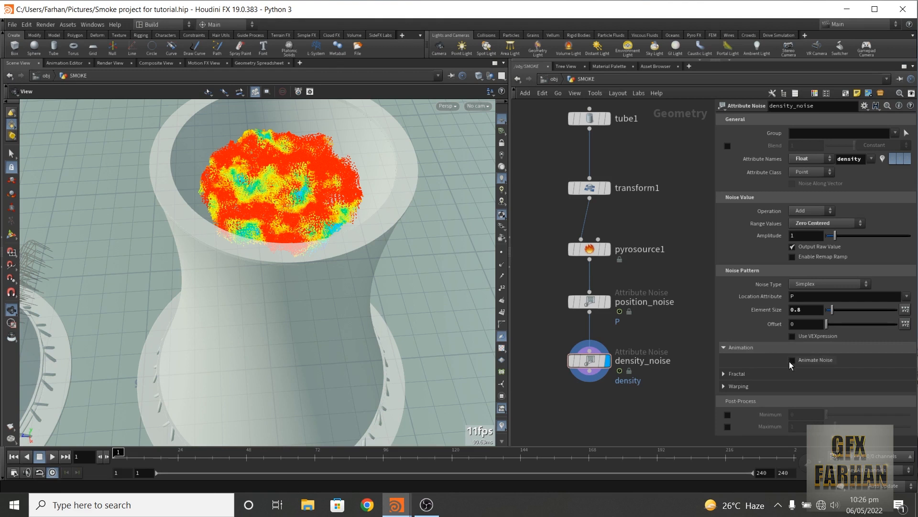
{"action": "left_click", "coordinate": [791, 361]}
{"action": "left_click", "coordinate": [805, 372]}
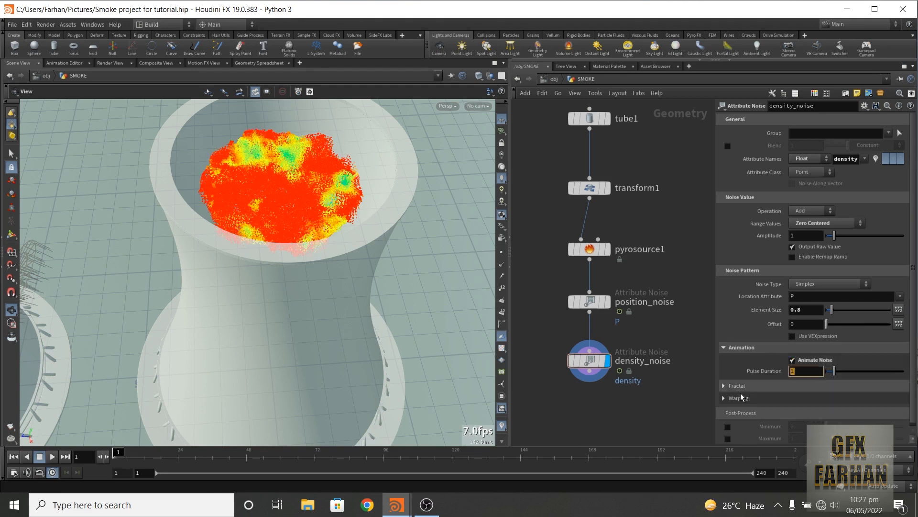
{"action": "type", "text": "0.21"}
{"action": "key", "text": "Return"}
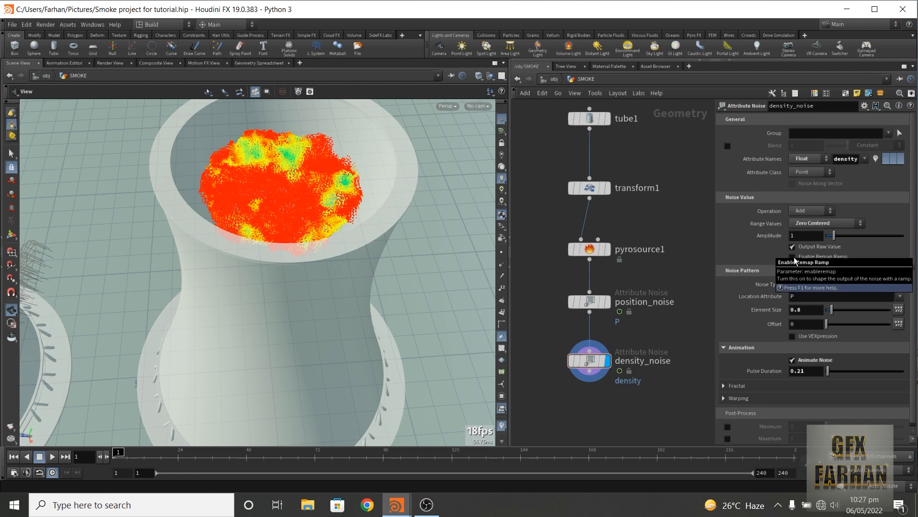
- Enable the density noise's remap ramp and move its start and end points inward to sharpen the contrast
{"action": "left_click", "coordinate": [792, 257]}
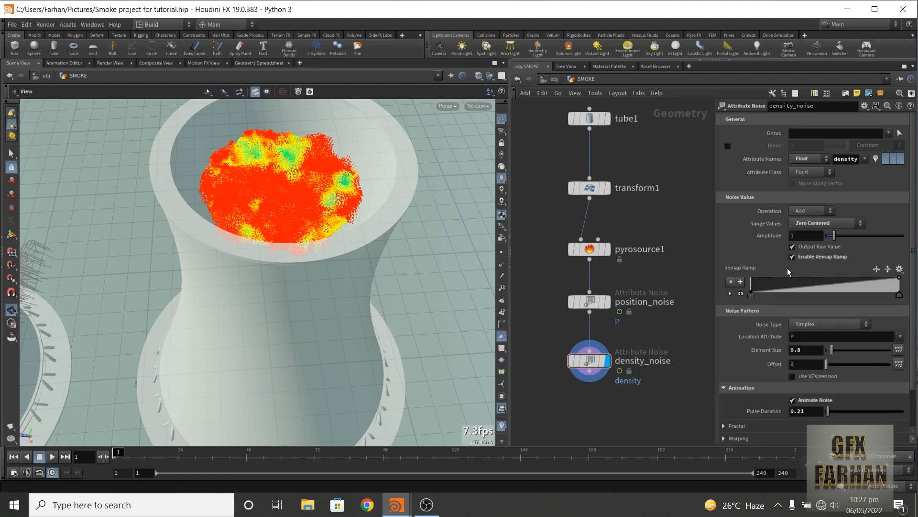
{"action": "left_click_drag", "start_coordinate": [752, 294], "coordinate": [819, 295]}
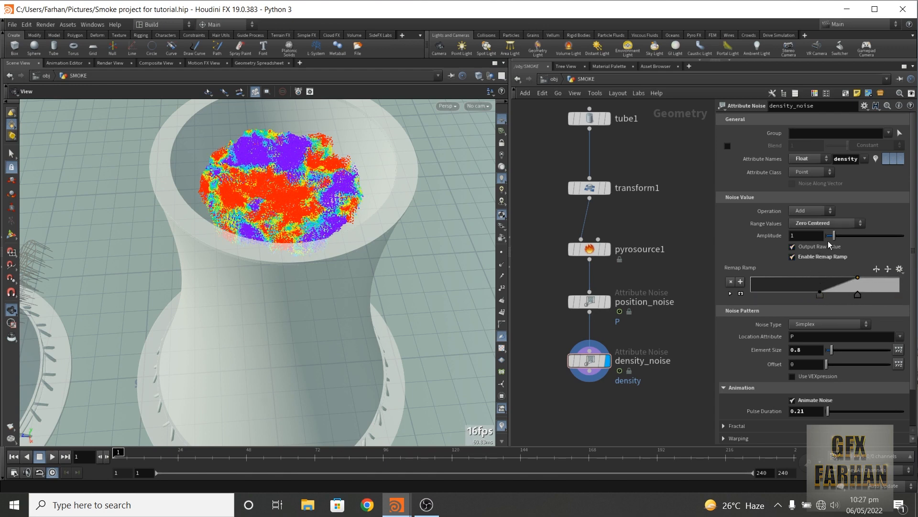
{"action": "left_click", "coordinate": [826, 223]}
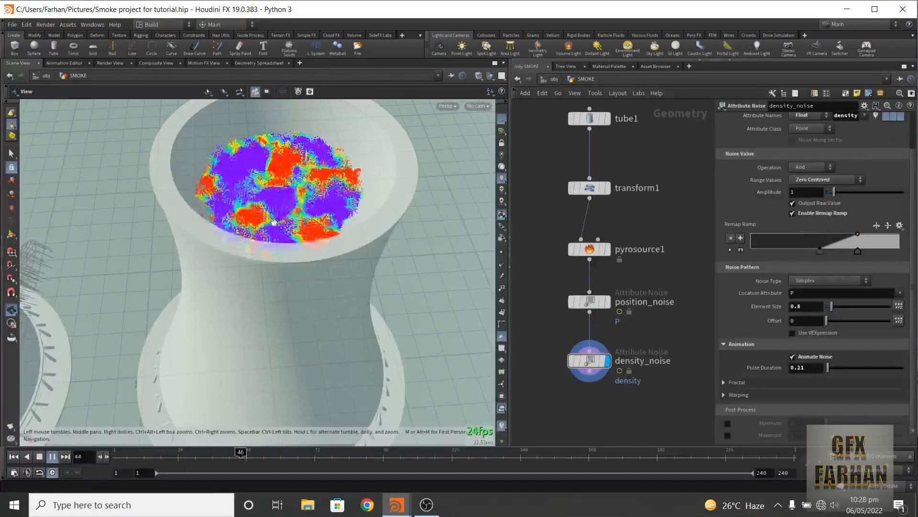
- Stop the density noise preview at frame 105 and enable the post-process minimum at 0
{"action": "left_click", "coordinate": [53, 457]}
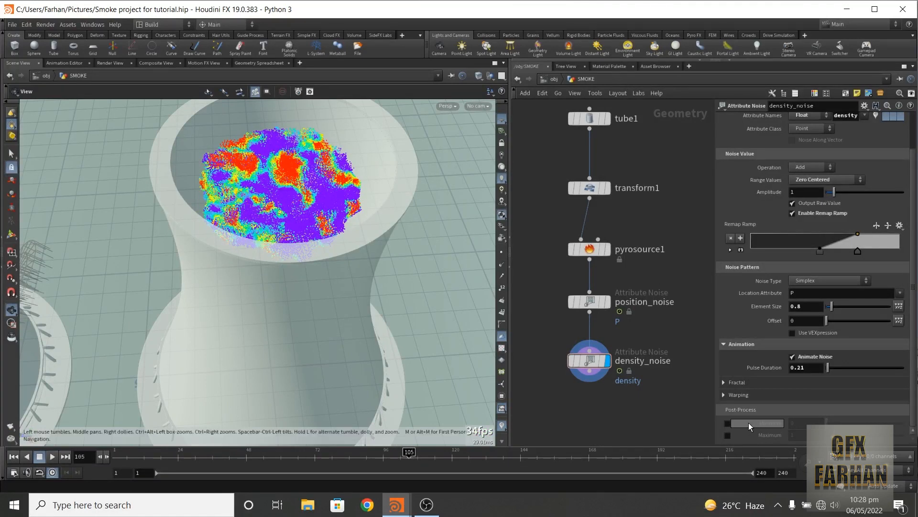
{"action": "left_click", "coordinate": [727, 424]}
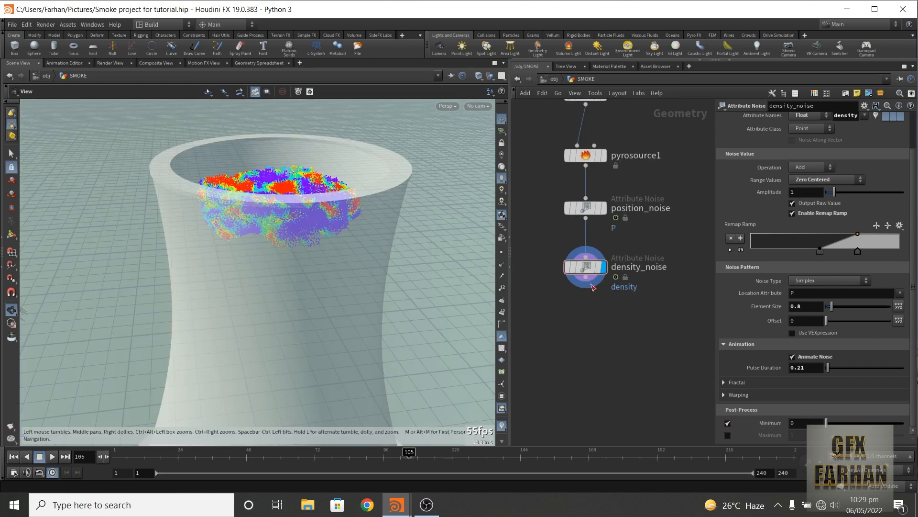
- Duplicate density_noise, connect the copy below it and rename the copy temprature_noise
{"action": "key", "text": "Tab"}
{"action": "left_click", "coordinate": [587, 320]}
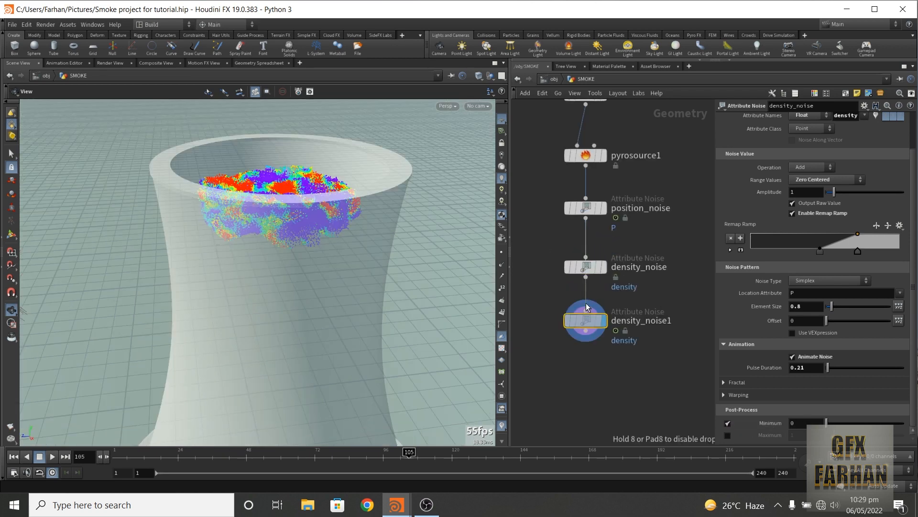
{"action": "double_click", "coordinate": [635, 322]}
{"action": "left_click_drag", "start_coordinate": [682, 325], "coordinate": [589, 320]}
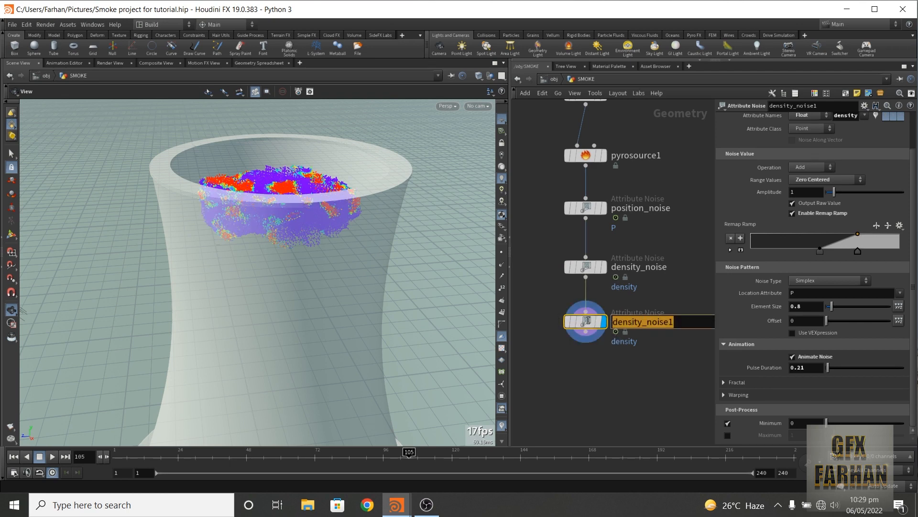
{"action": "type", "text": "trm"}
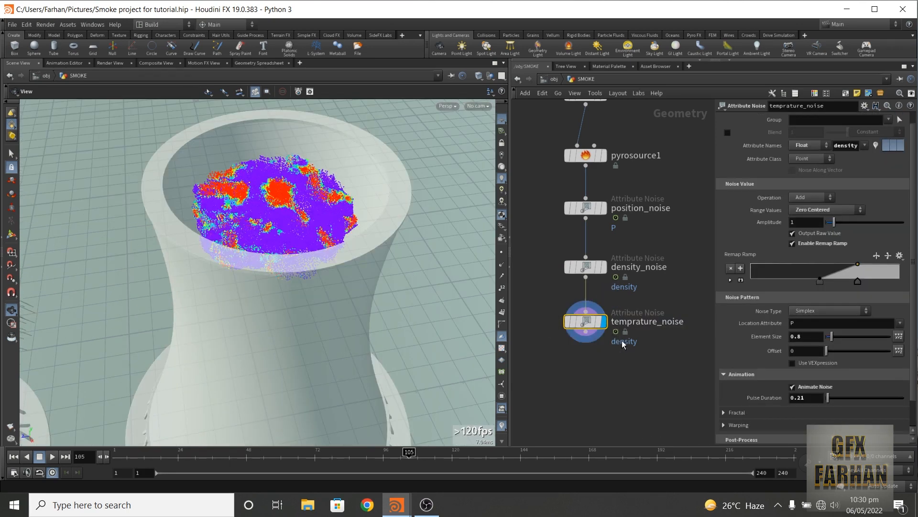
- Set temprature_noise to affect the temperature attribute and spread its remap ramp's start and end points slightly outward
{"action": "left_click", "coordinate": [865, 145]}
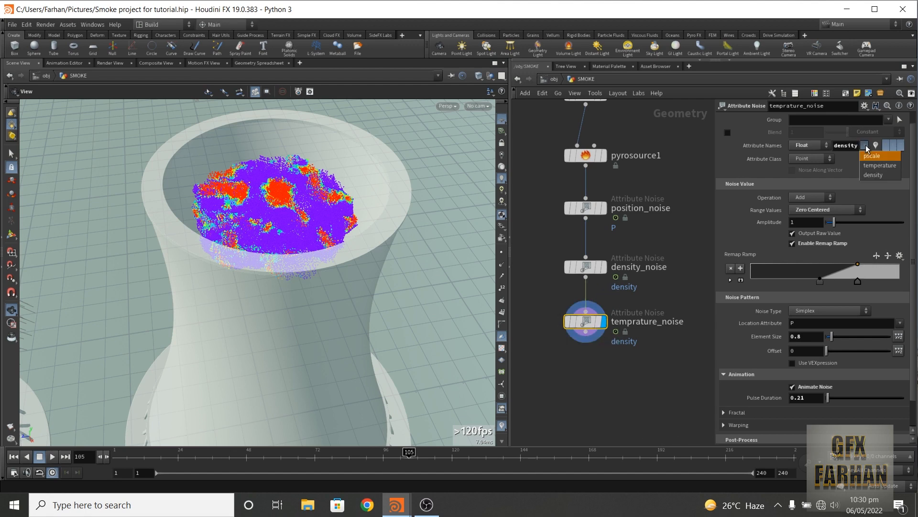
{"action": "left_click", "coordinate": [877, 166]}
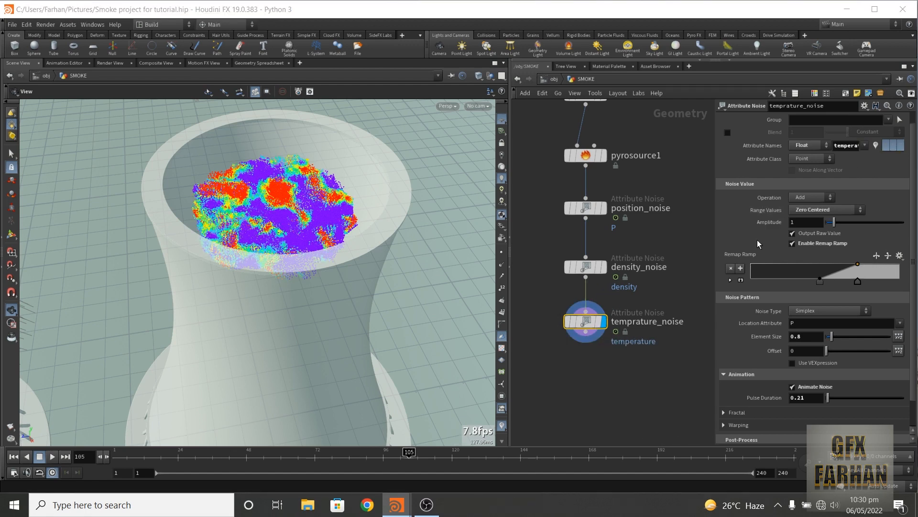
{"action": "left_click_drag", "start_coordinate": [858, 282], "coordinate": [813, 283]}
{"action": "left_click", "coordinate": [819, 282]}
- Set the temperature noise's element size to 0.75 and its pulse duration to 0.25
{"action": "scroll", "coordinate": [804, 315], "scroll_direction": "down", "scroll_amount": 1}
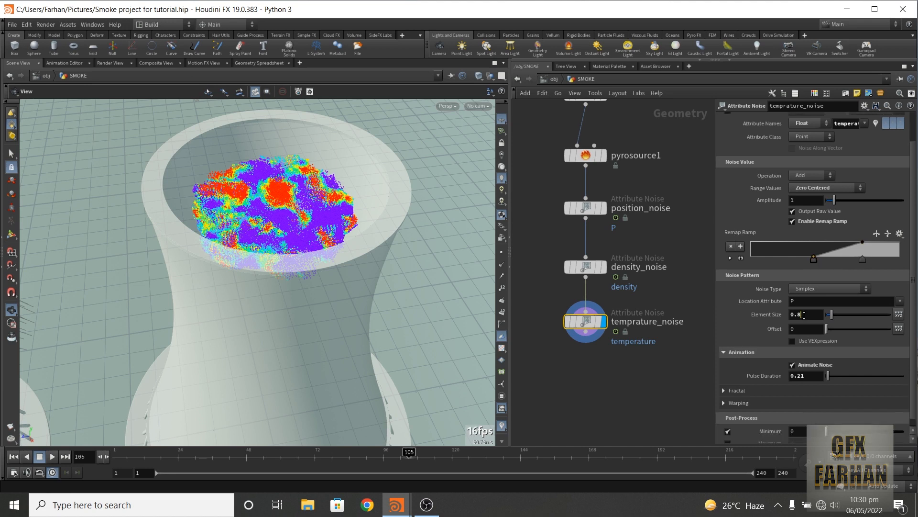
{"action": "left_click", "coordinate": [798, 315]}
{"action": "key", "text": "BackSpace"}
{"action": "type", "text": "75"}
{"action": "key", "text": "Return"}
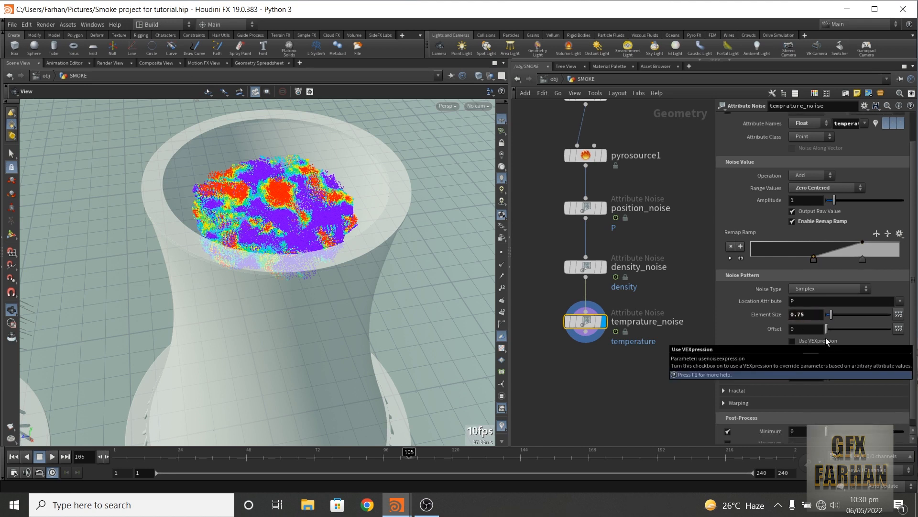
{"action": "scroll", "coordinate": [772, 363], "scroll_direction": "down", "scroll_amount": 1}
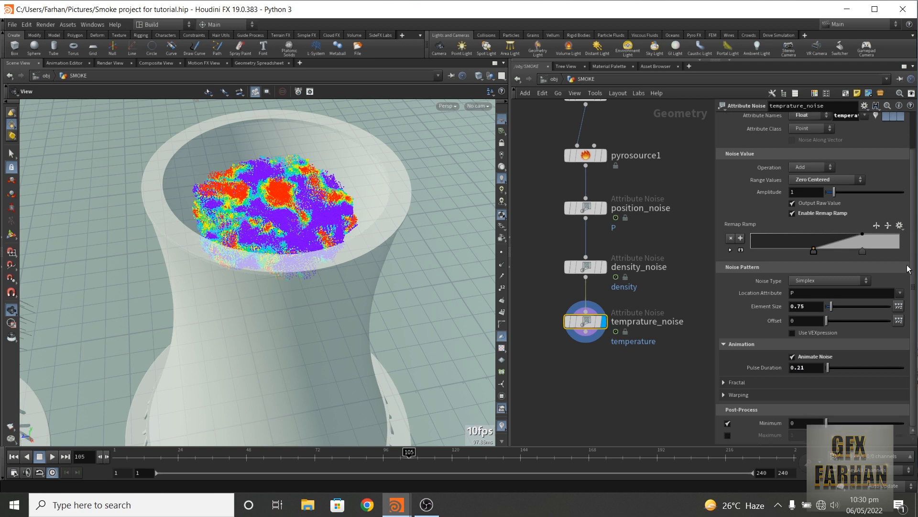
{"action": "left_click", "coordinate": [809, 364]}
{"action": "key", "text": "Return"}
- Preview the animated temperature noise, stop at frame 71 and set the noise offset to 20
{"action": "left_click", "coordinate": [53, 457]}
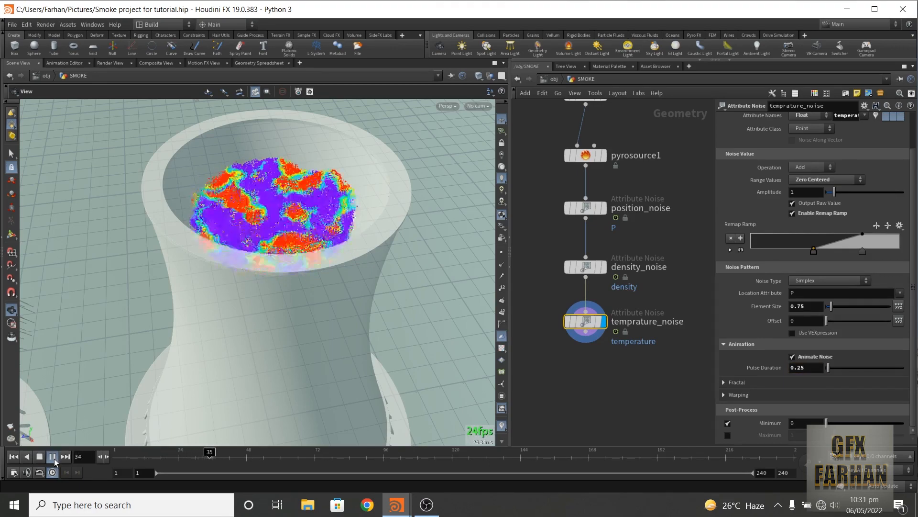
{"action": "left_click", "coordinate": [55, 462]}
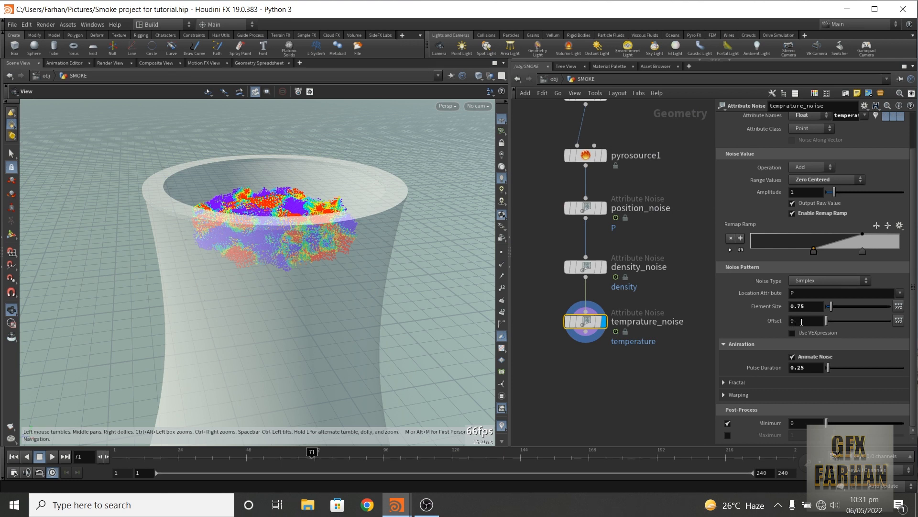
{"action": "left_click", "coordinate": [802, 322]}
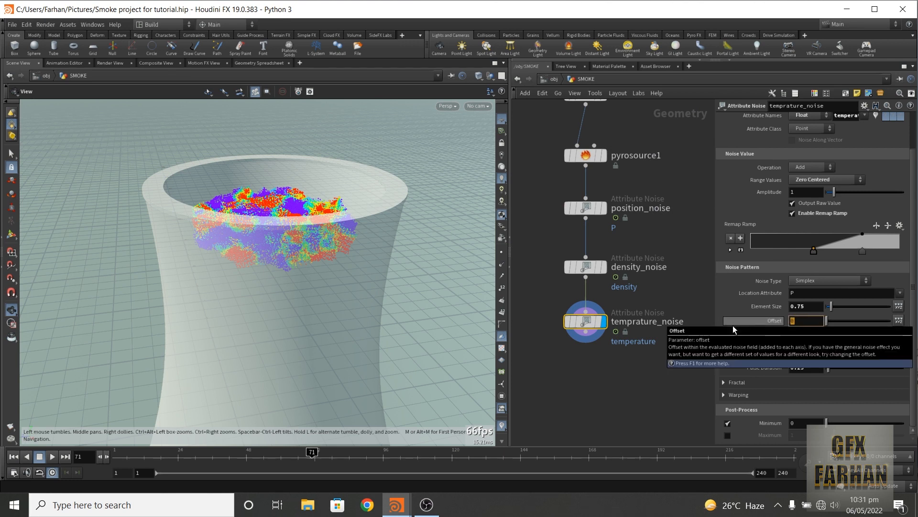
{"action": "type", "text": "20"}
{"action": "key", "text": "Return"}
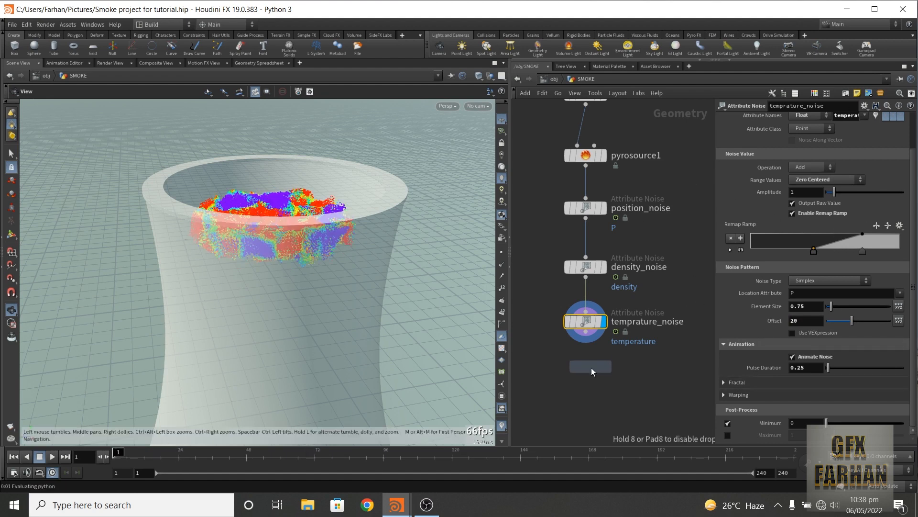
- Add a Point Velocity node below temprature_noise, display it and set its initialization to Set to Value
{"action": "left_click", "coordinate": [585, 376]}
{"action": "left_click", "coordinate": [583, 381]}
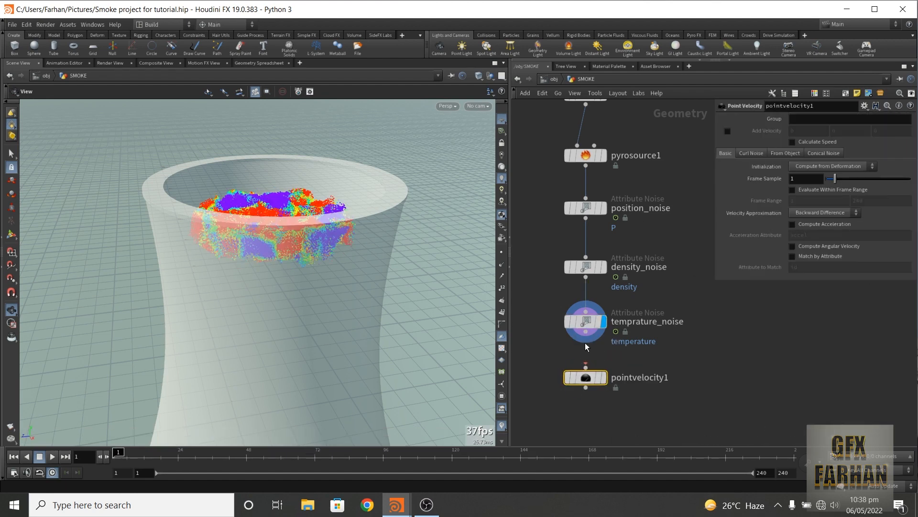
{"action": "left_click", "coordinate": [816, 167]}
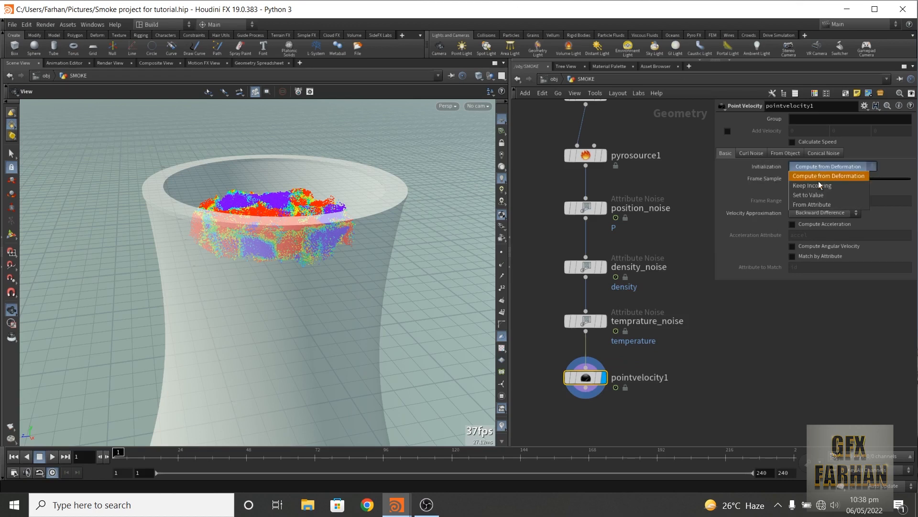
{"action": "left_click", "coordinate": [821, 198]}
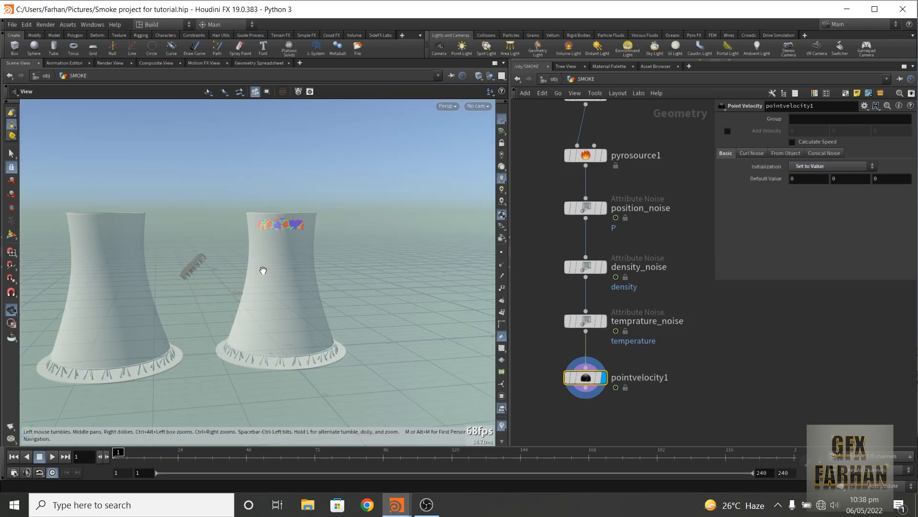
- Frame both cooling towers and look at the scene through cam1
{"action": "scroll", "coordinate": [264, 270], "scroll_direction": "down", "scroll_amount": 2}
{"action": "middle_click_drag", "start_coordinate": [273, 275], "coordinate": [313, 274]}
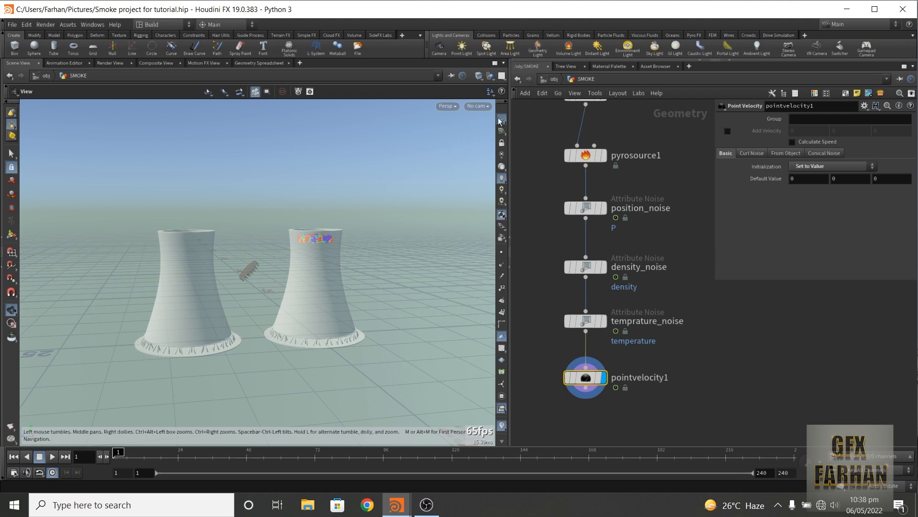
{"action": "left_click", "coordinate": [478, 106]}
{"action": "left_click", "coordinate": [484, 153]}
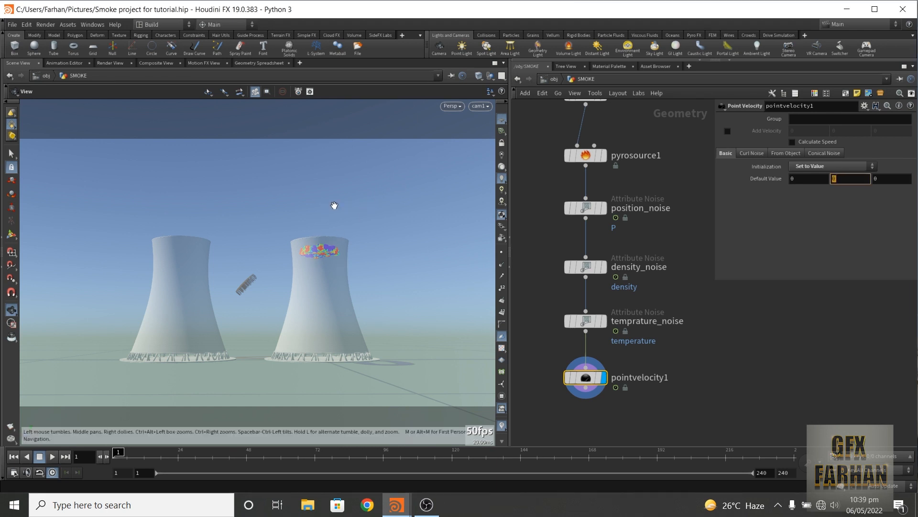
- Set the point velocity's default value to 1 in Y and -1 in Z
{"action": "type", "text": "1"}
{"action": "key", "text": "Return"}
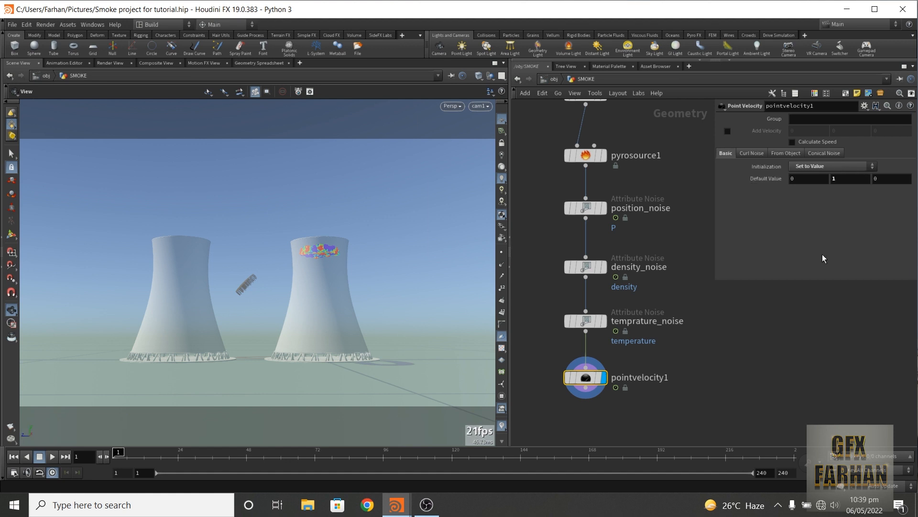
{"action": "left_click", "coordinate": [886, 178]}
{"action": "type", "text": "-1"}
{"action": "key", "text": "Return"}
- Add curl noise to the point velocity with a pulse duration of 0.45 and a swirl size of 0.24
{"action": "left_click", "coordinate": [752, 153]}
{"action": "left_click", "coordinate": [792, 165]}
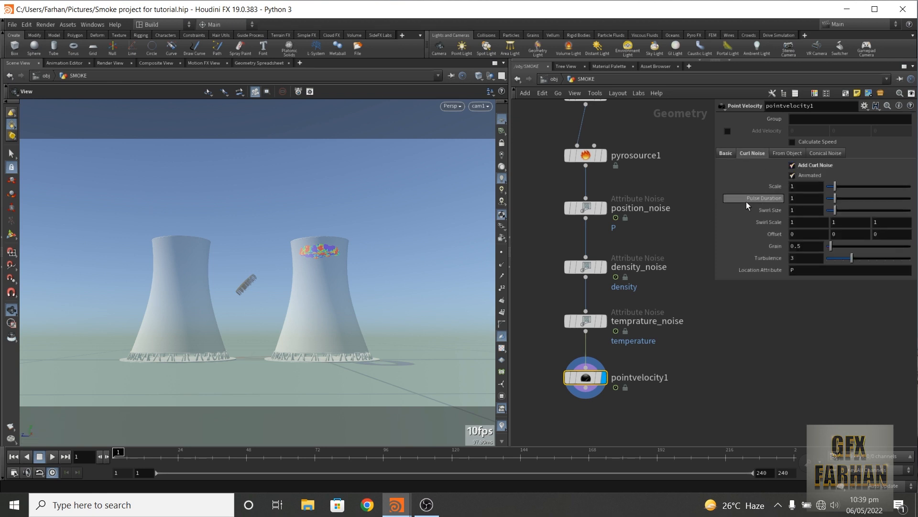
{"action": "left_click", "coordinate": [801, 187]}
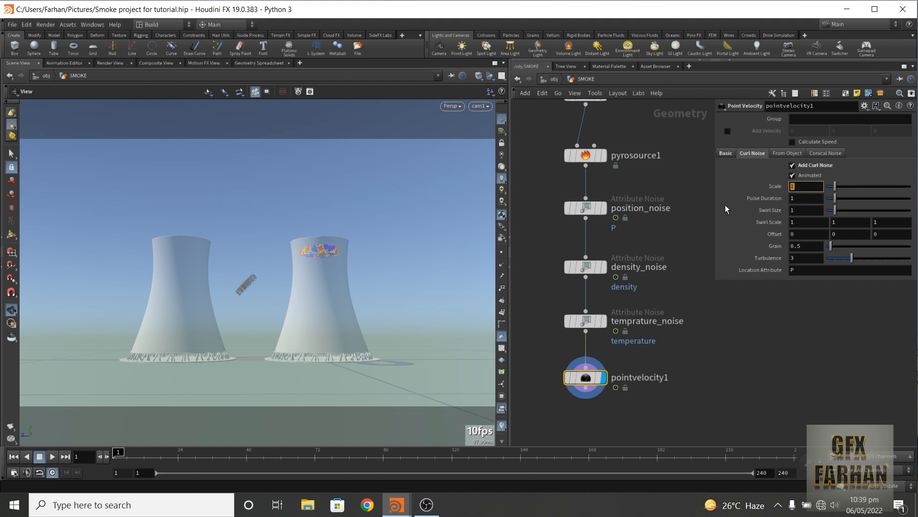
{"action": "left_click", "coordinate": [809, 198]}
{"action": "key", "text": "Return"}
{"action": "left_click", "coordinate": [791, 211]}
{"action": "type", "text": "0.24"}
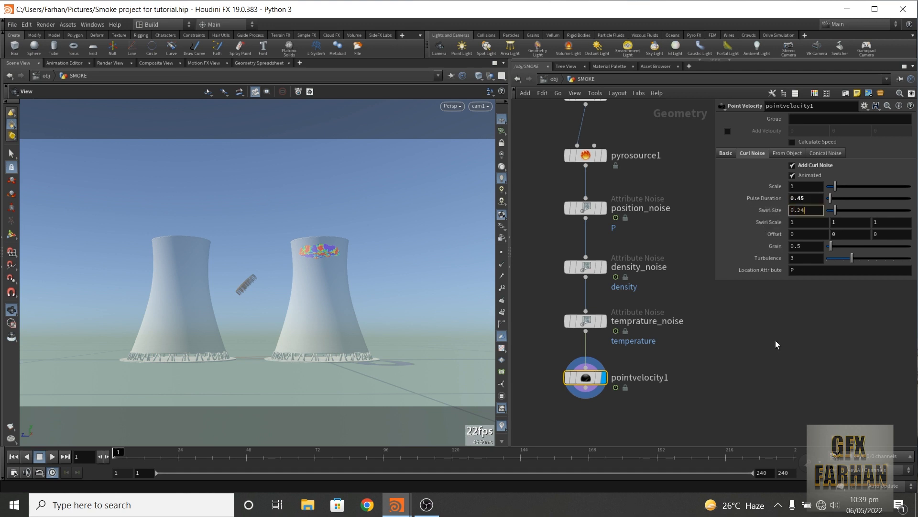
{"action": "key", "text": "Return"}
- Place two Volume Rasterize Attributes nodes side by side below pointvelocity1, both fed by it
{"action": "key", "text": "Tab"}
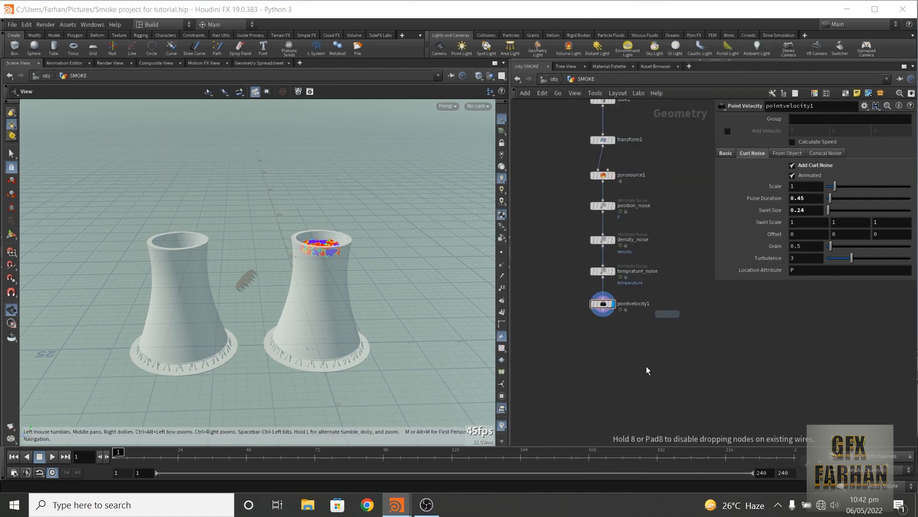
{"action": "left_click", "coordinate": [608, 335]}
{"action": "left_click_drag", "start_coordinate": [604, 336], "coordinate": [664, 348]}
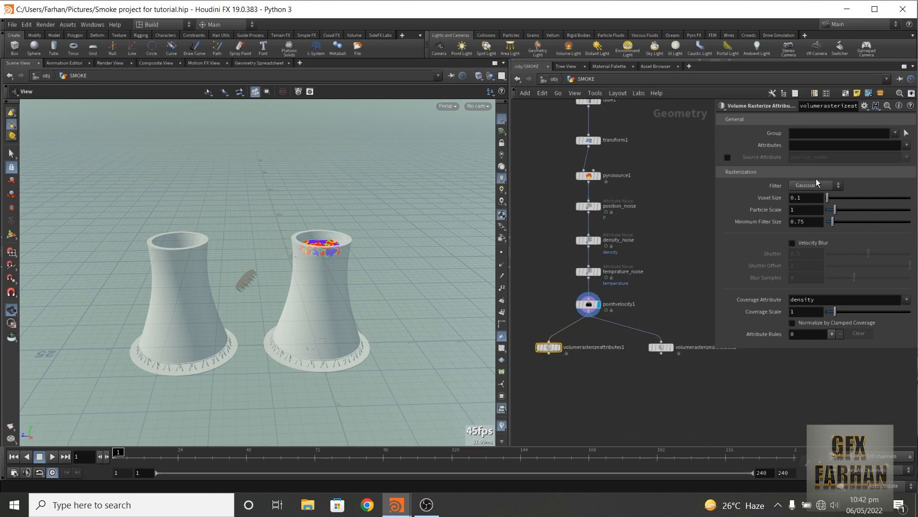
- Rasterize density and temperature in volumerasterizeattributes1, enable Normalize by Clamped Coverage and display the node
{"action": "left_click", "coordinate": [906, 145]}
{"action": "left_click", "coordinate": [894, 165]}
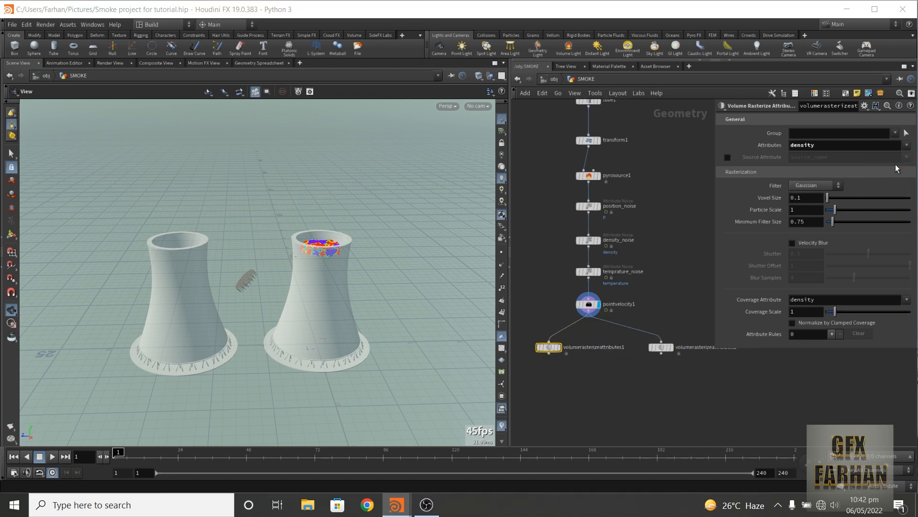
{"action": "left_click", "coordinate": [907, 144]}
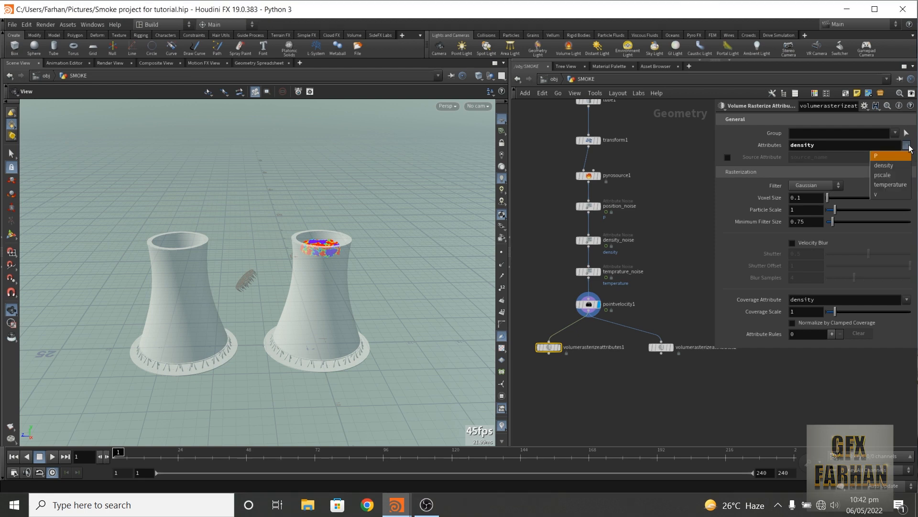
{"action": "left_click", "coordinate": [901, 190]}
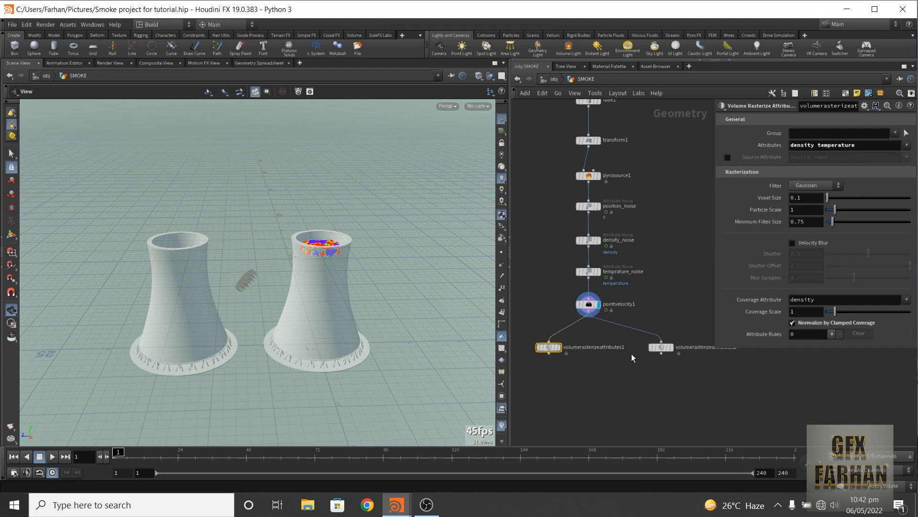
{"action": "left_click", "coordinate": [557, 347]}
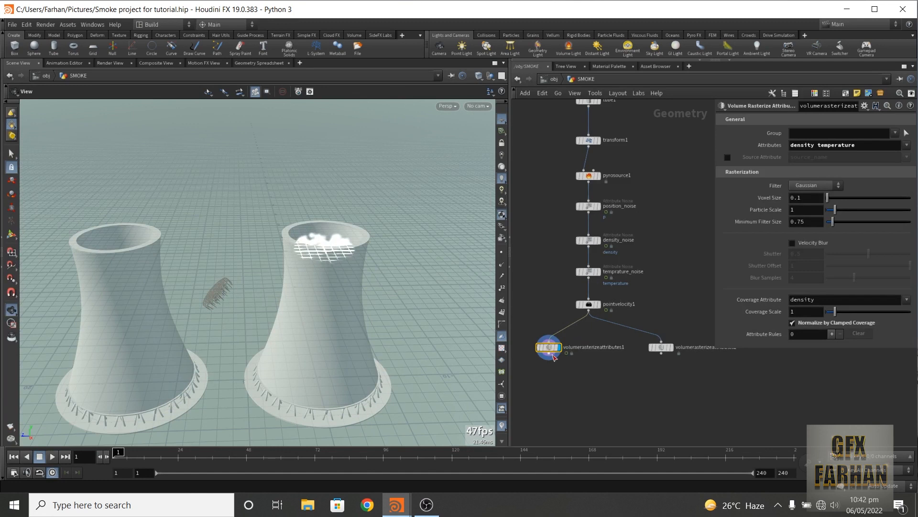
- Rasterize the velocity attribute v in volumerasterizeattributes2 and display that node
{"action": "middle_click_drag", "start_coordinate": [607, 381], "coordinate": [581, 369]}
{"action": "left_click", "coordinate": [641, 333]}
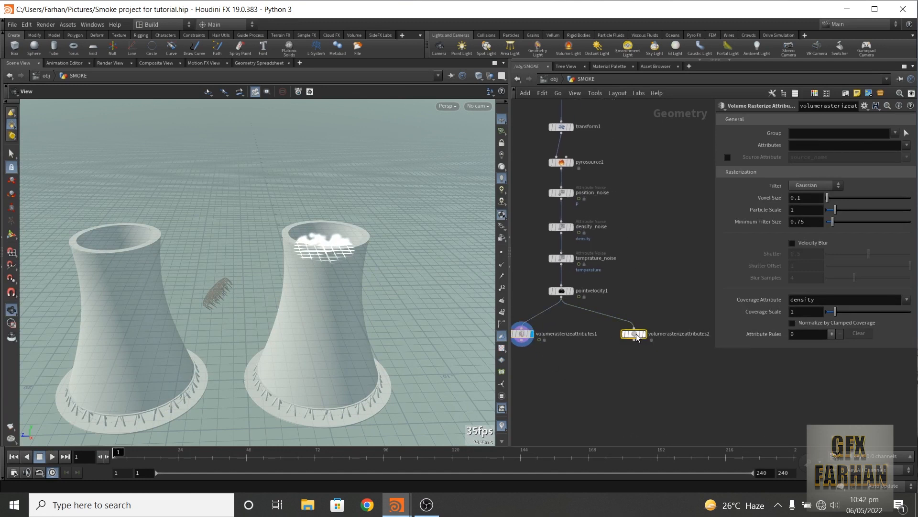
{"action": "left_click", "coordinate": [907, 145]}
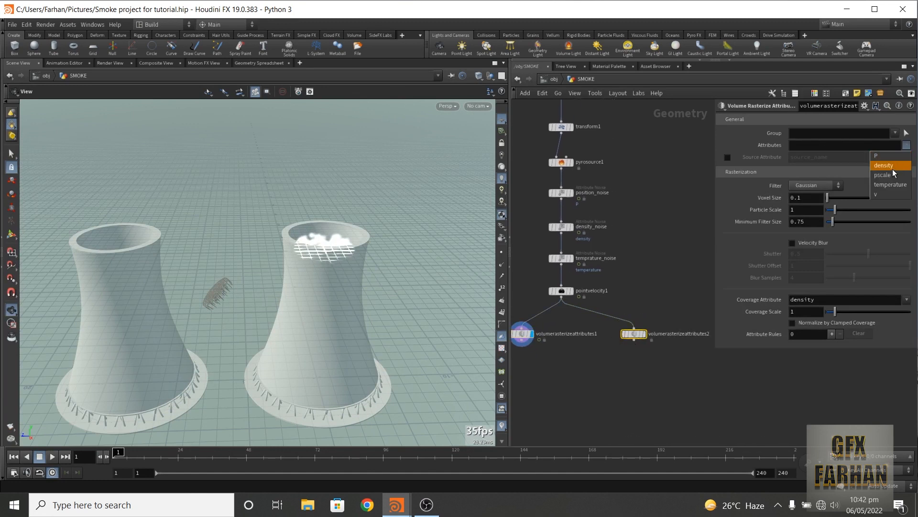
{"action": "left_click", "coordinate": [881, 197]}
{"action": "left_click", "coordinate": [644, 333]}
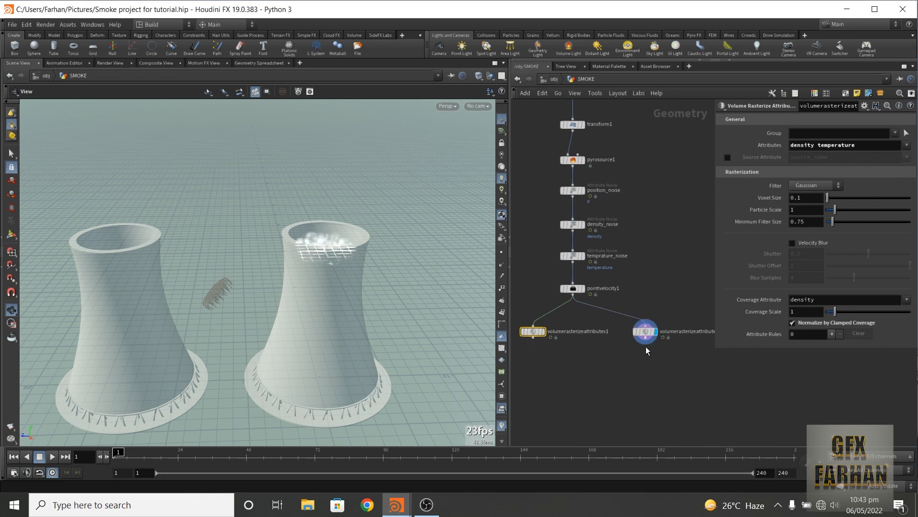
{"action": "mouse_move", "coordinate": [650, 341]}
{"action": "left_click", "coordinate": [652, 327]}
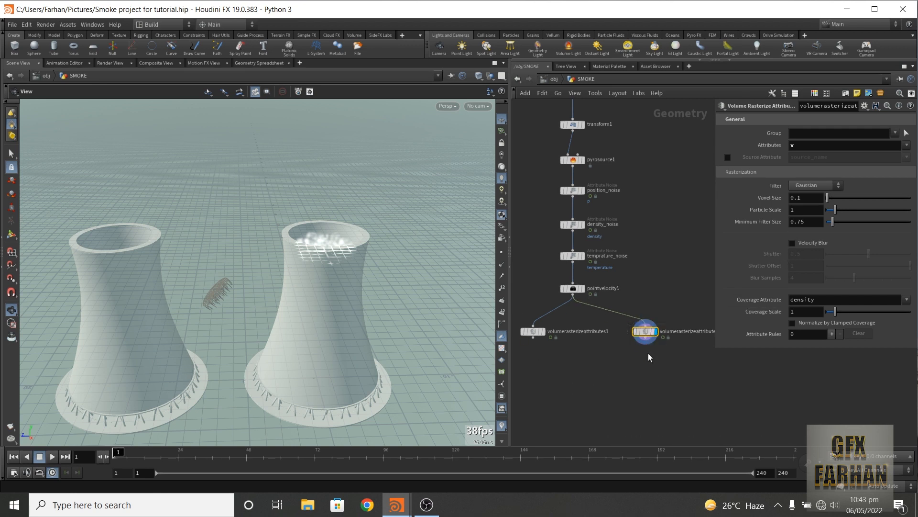
- Add a Merge node below the two rasterize nodes, connect both to it and display the merged result
{"action": "middle_click_drag", "start_coordinate": [590, 371], "coordinate": [602, 332]}
{"action": "scroll", "coordinate": [593, 322], "scroll_direction": "down", "scroll_amount": 1}
{"action": "key", "text": "Tab"}
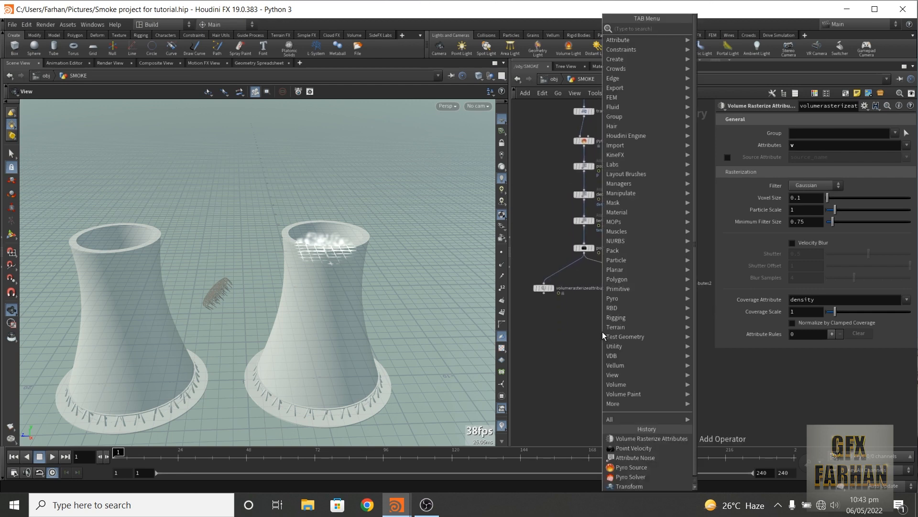
{"action": "type", "text": "merge"}
{"action": "key", "text": "Return"}
{"action": "left_click", "coordinate": [602, 332]}
{"action": "left_click", "coordinate": [544, 294]}
{"action": "left_click", "coordinate": [602, 324]}
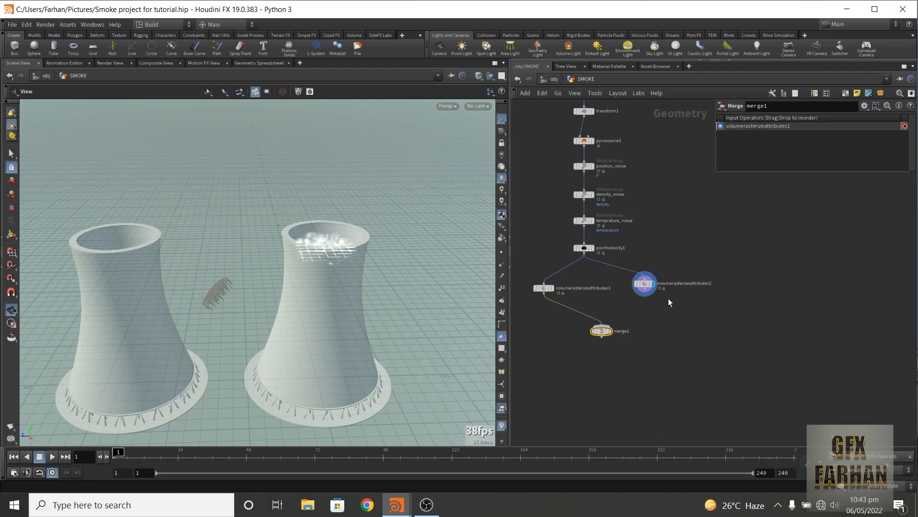
{"action": "left_click", "coordinate": [645, 293]}
{"action": "left_click", "coordinate": [601, 324]}
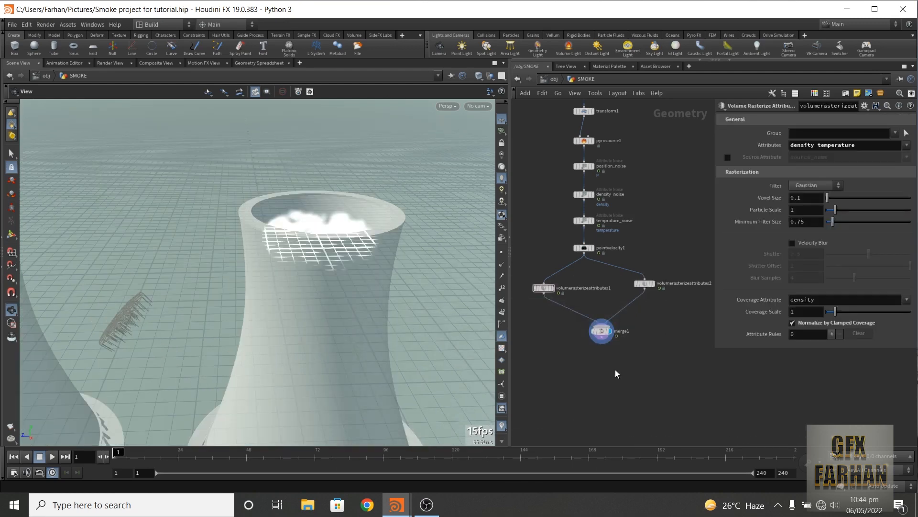
- Add a Pyro Solver below merge1, connect the merged volumes to its input and display it
{"action": "key", "text": "Tab"}
{"action": "type", "text": "p"}
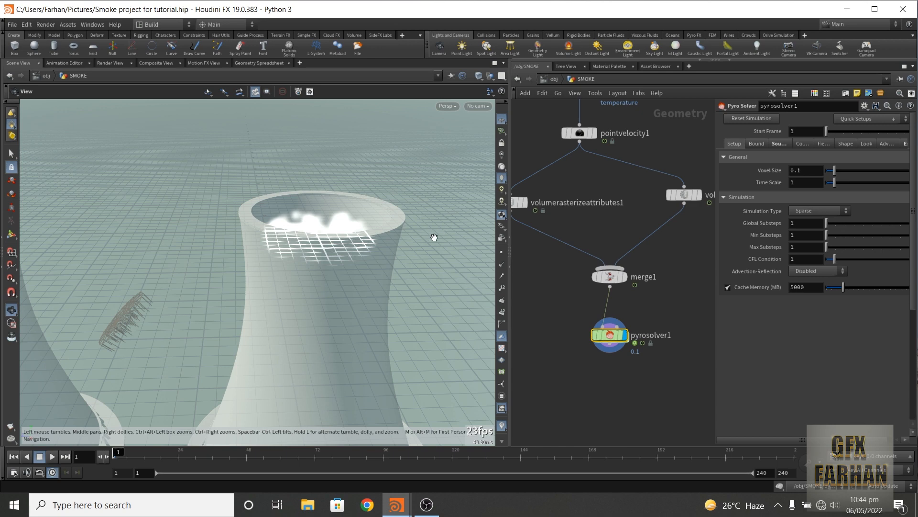
- Play the smoke simulation from the start, rewind it and scrub to frame 21 to examine the plume
{"action": "scroll", "coordinate": [325, 277], "scroll_direction": "down", "scroll_amount": 2}
{"action": "left_click_drag", "start_coordinate": [328, 277], "coordinate": [271, 308]}
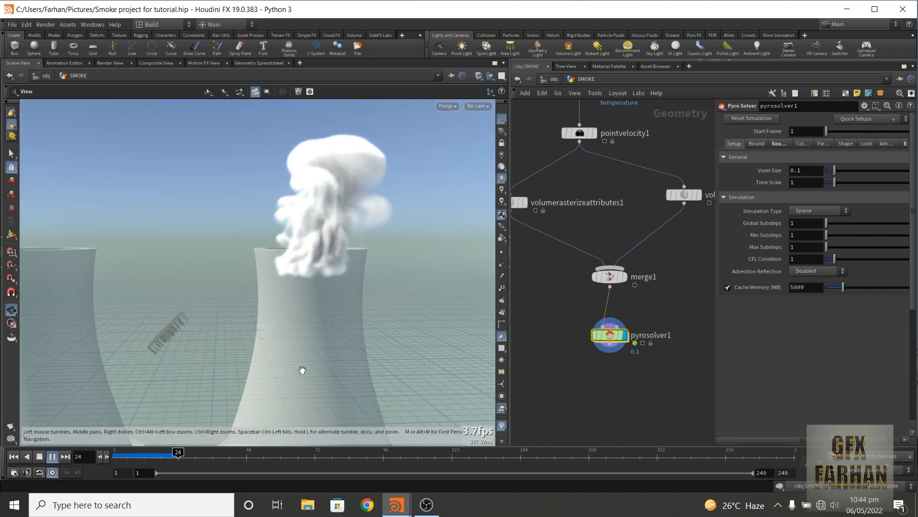
{"action": "left_click_drag", "start_coordinate": [307, 260], "coordinate": [290, 289]}
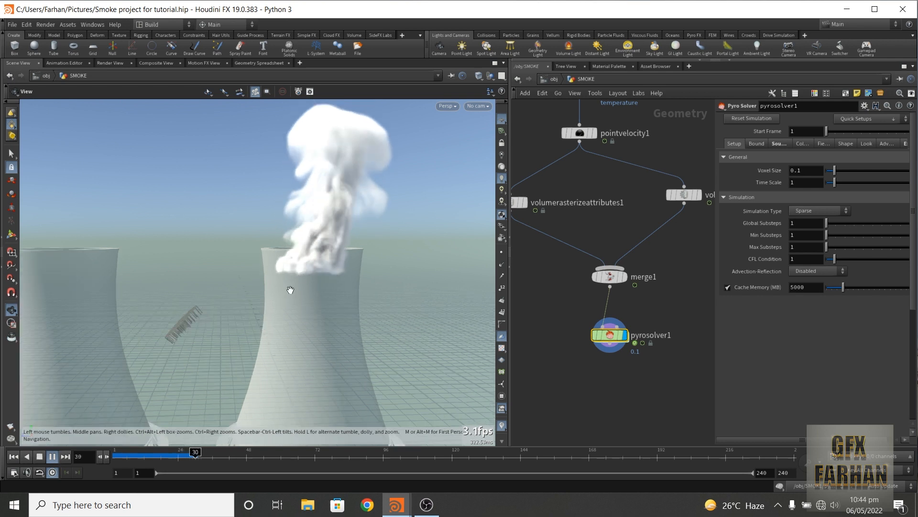
{"action": "left_click", "coordinate": [19, 457]}
{"action": "left_click_drag", "start_coordinate": [115, 452], "coordinate": [170, 451]}
{"action": "mouse_move", "coordinate": [353, 234]}
{"action": "left_mouse_down"}
{"action": "mouse_move", "coordinate": [340, 254]}
{"action": "mouse_move", "coordinate": [262, 243]}
{"action": "mouse_move", "coordinate": [365, 238]}
{"action": "left_mouse_up"}
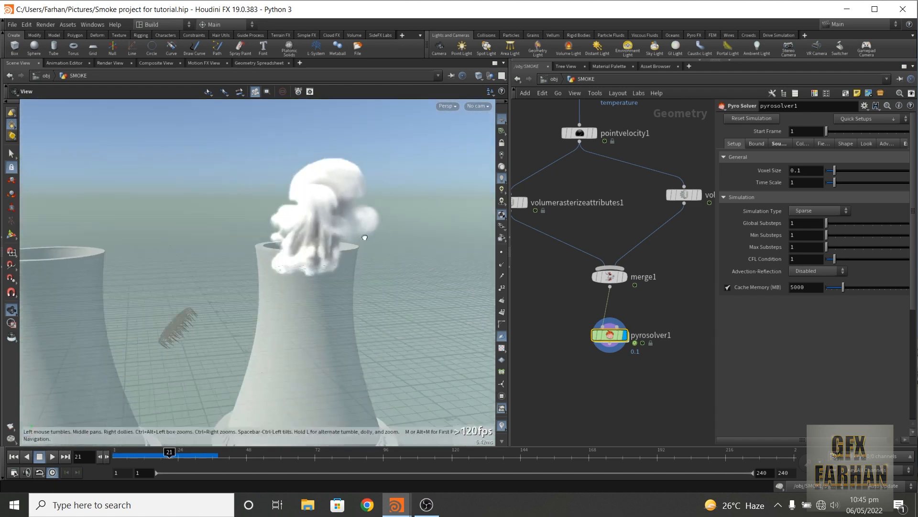
- Rewind to frame 1 and set the Pyro Solver's Advection-Reflection to Single-Project
{"action": "left_click_drag", "start_coordinate": [170, 450], "coordinate": [115, 450]}
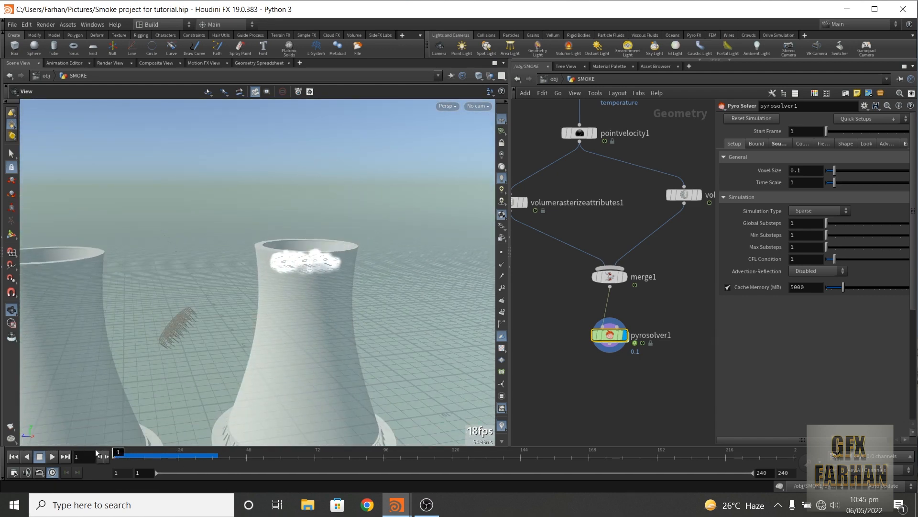
{"action": "left_click", "coordinate": [610, 337]}
{"action": "left_click", "coordinate": [825, 271]}
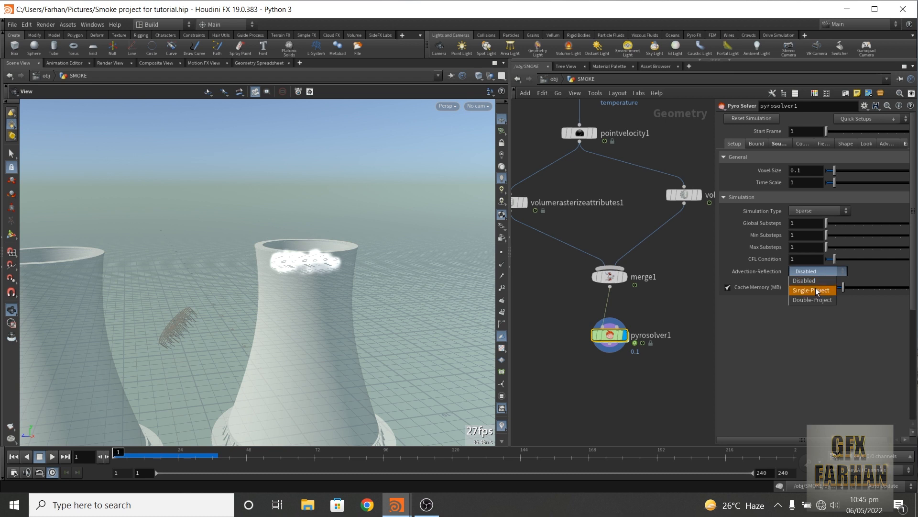
{"action": "left_click", "coordinate": [816, 288]}
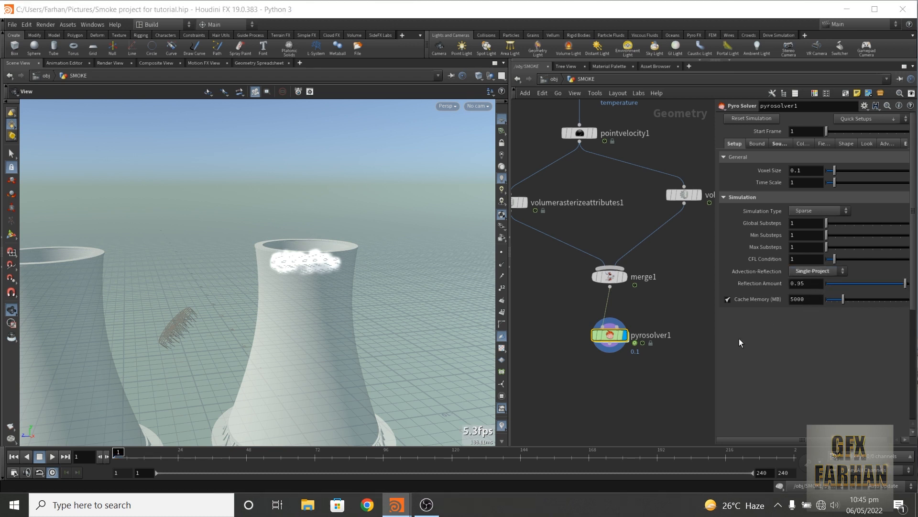
- Review the Pyro Solver's bound, sourcing and collision settings, and set the density Dissipation to 0.09
{"action": "left_click", "coordinate": [779, 144]}
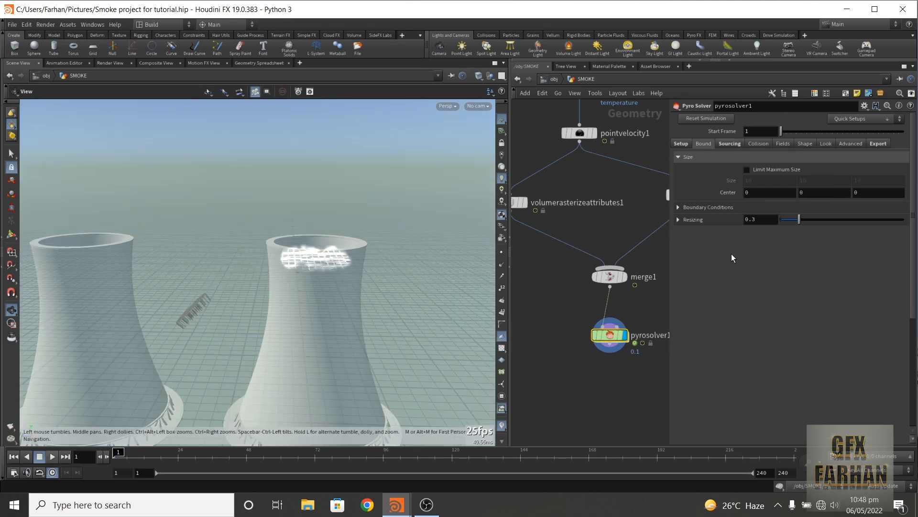
{"action": "left_click", "coordinate": [720, 143]}
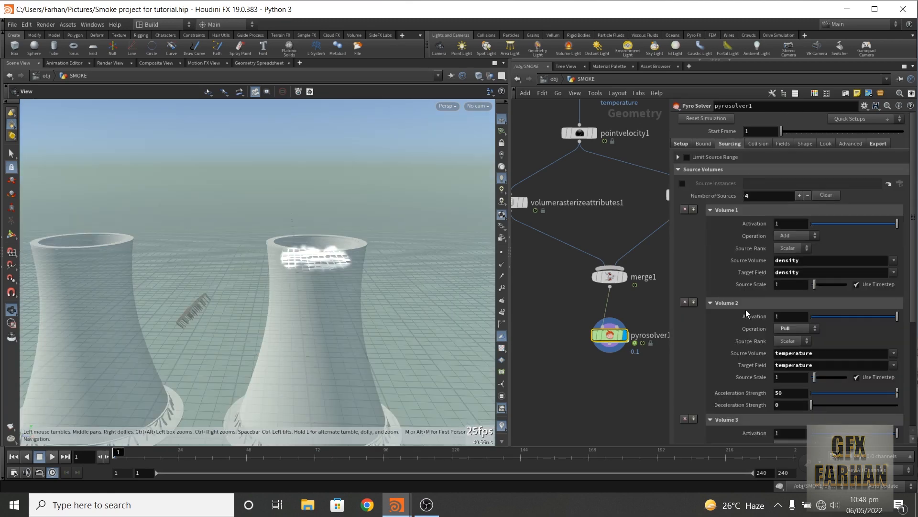
{"action": "left_click", "coordinate": [759, 143]}
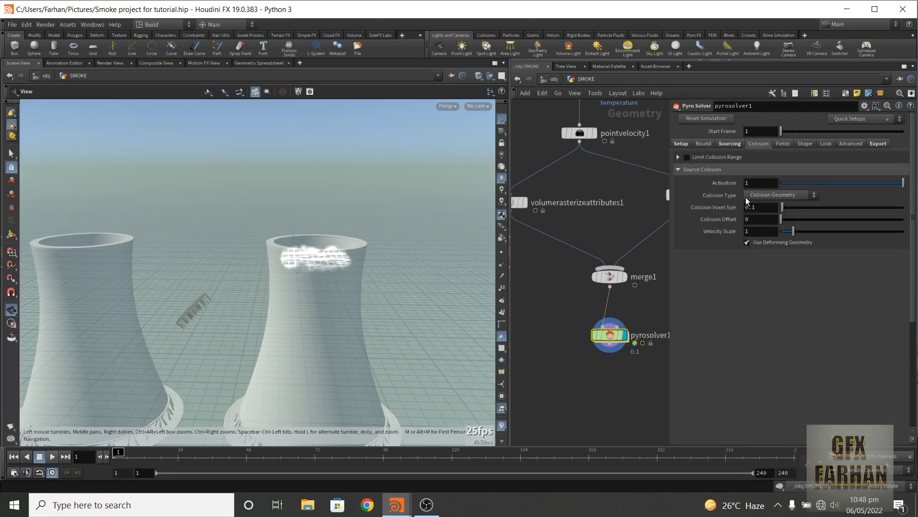
{"action": "left_click", "coordinate": [787, 143]}
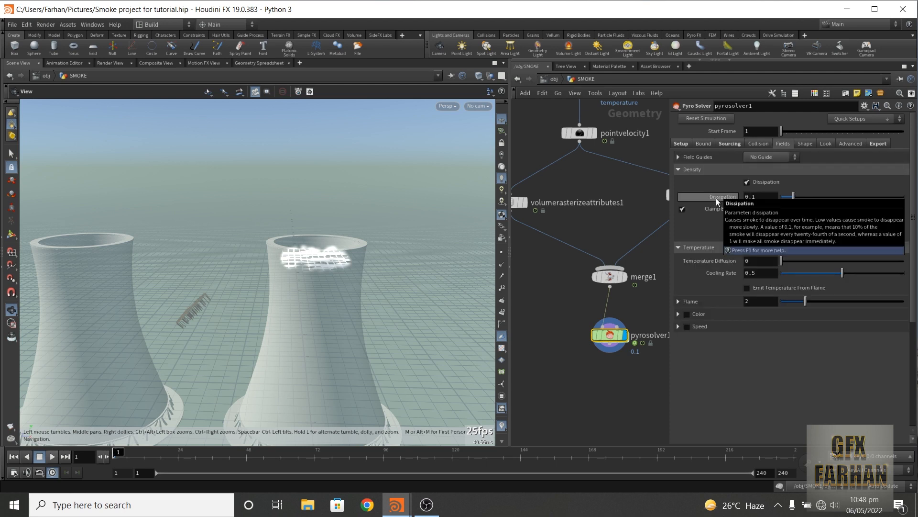
{"action": "double_click", "coordinate": [752, 197]}
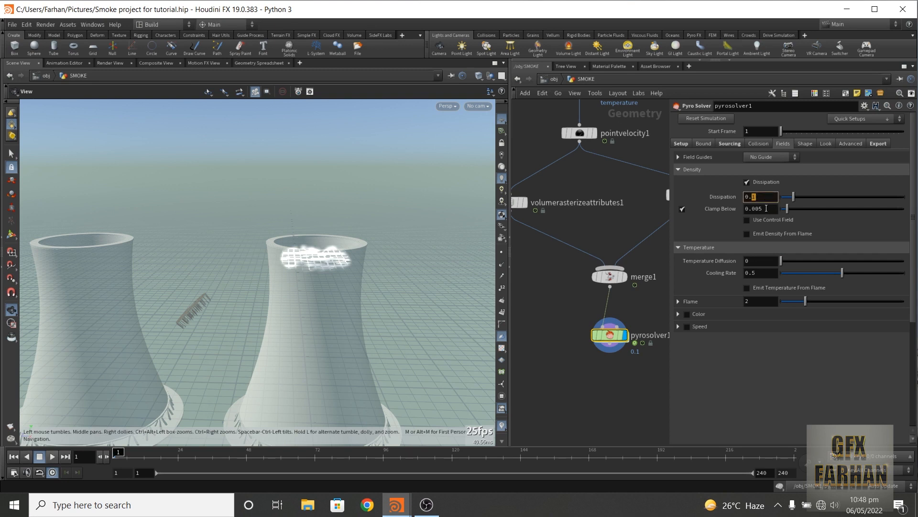
{"action": "type", "text": "09"}
{"action": "key", "text": "Return"}
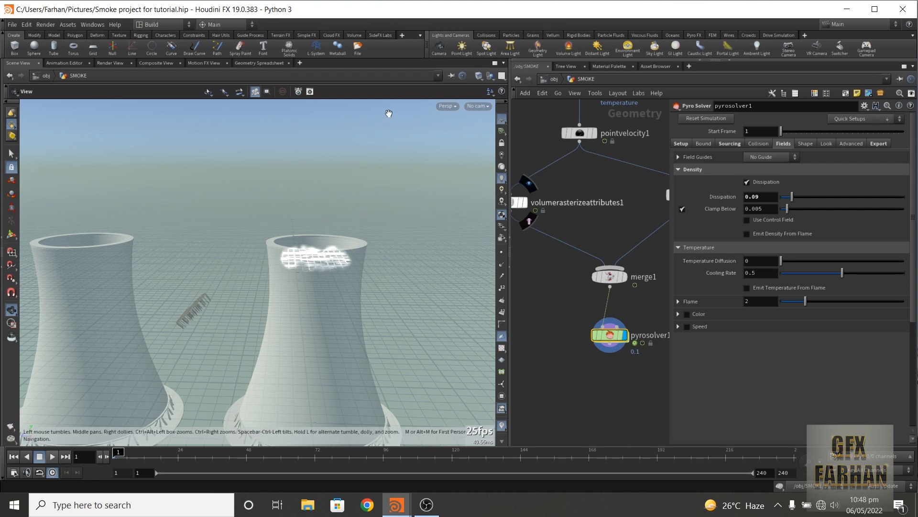
- Set the Pyro Solver's Buoyancy to 0.06, play the simulation to check the plume and rewind to the start
{"action": "left_click", "coordinate": [805, 143]}
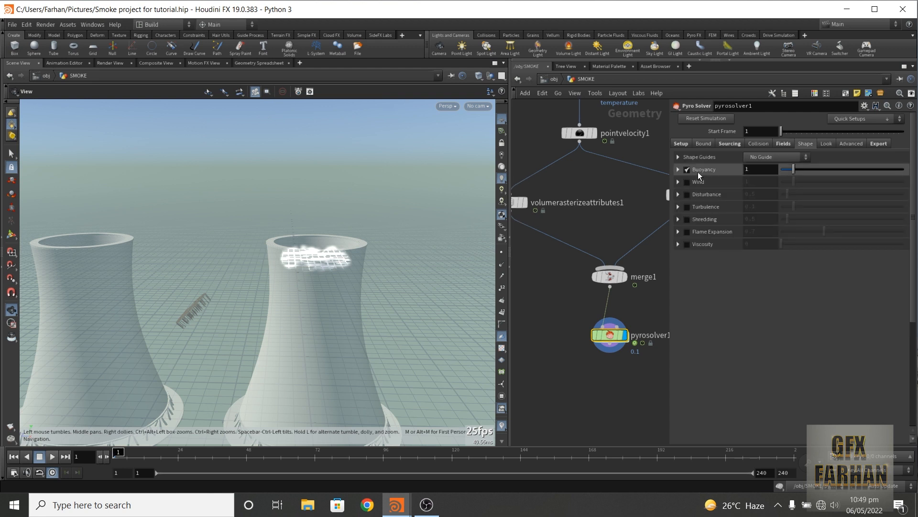
{"action": "double_click", "coordinate": [755, 169]}
{"action": "type", "text": "0.06"}
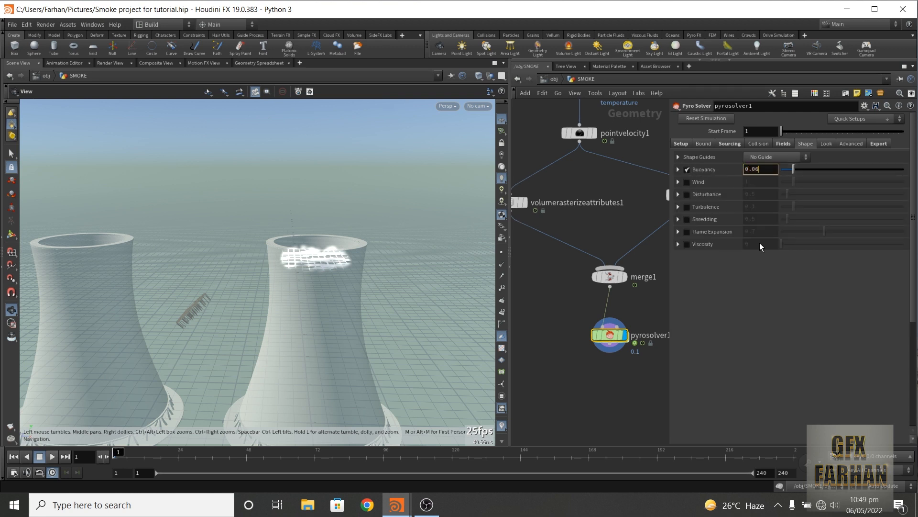
{"action": "key", "text": "Return"}
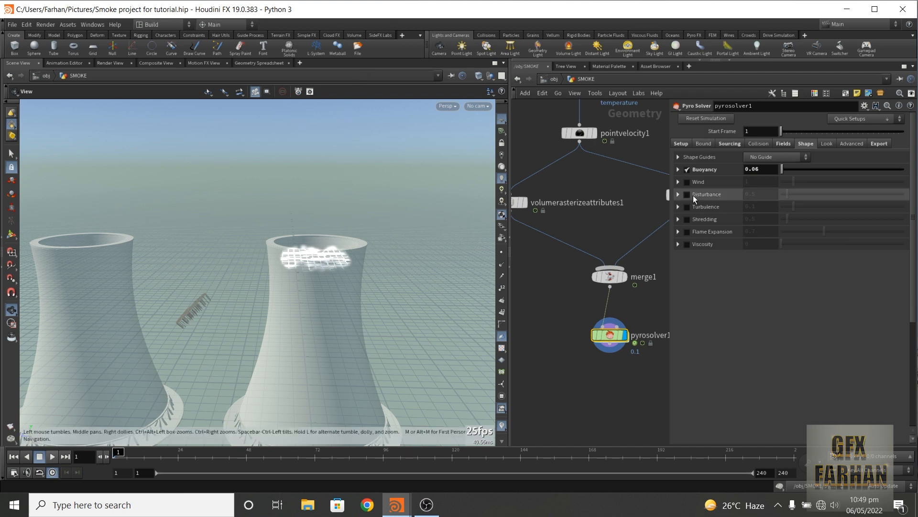
{"action": "left_click", "coordinate": [53, 456]}
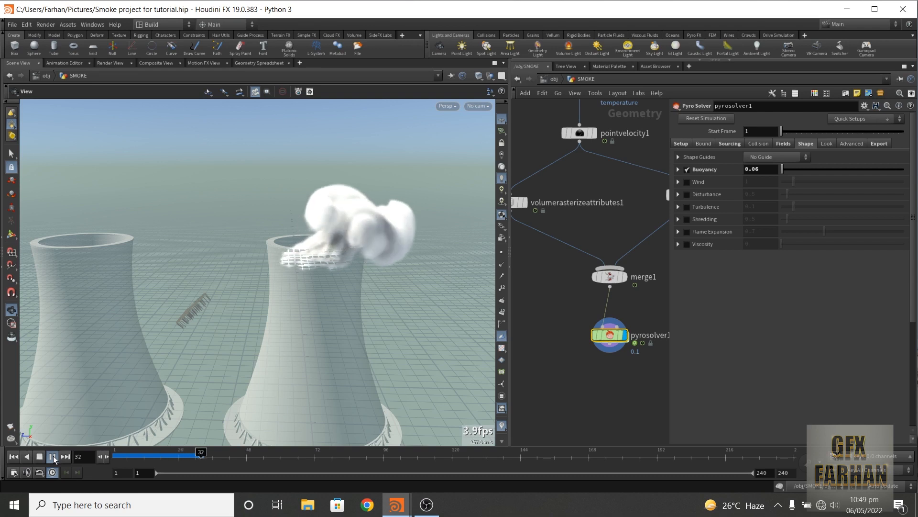
{"action": "left_click", "coordinate": [53, 455]}
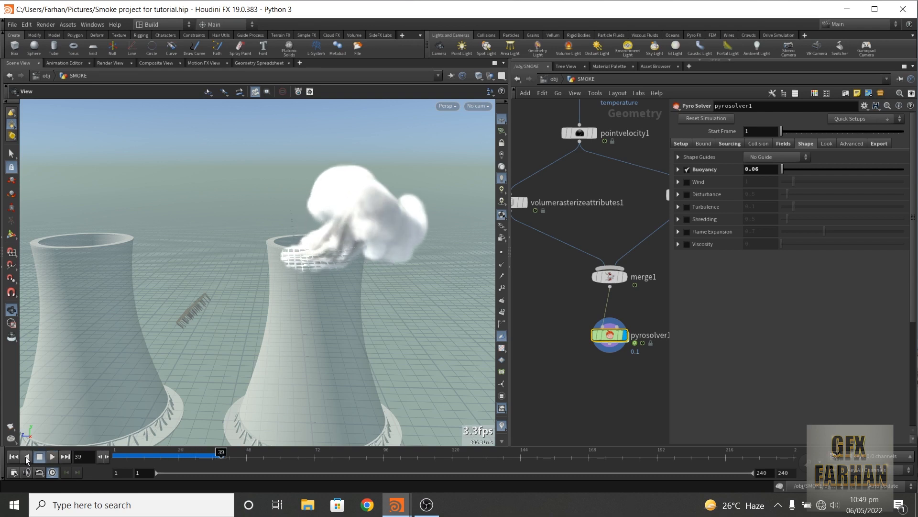
{"action": "left_click", "coordinate": [13, 457]}
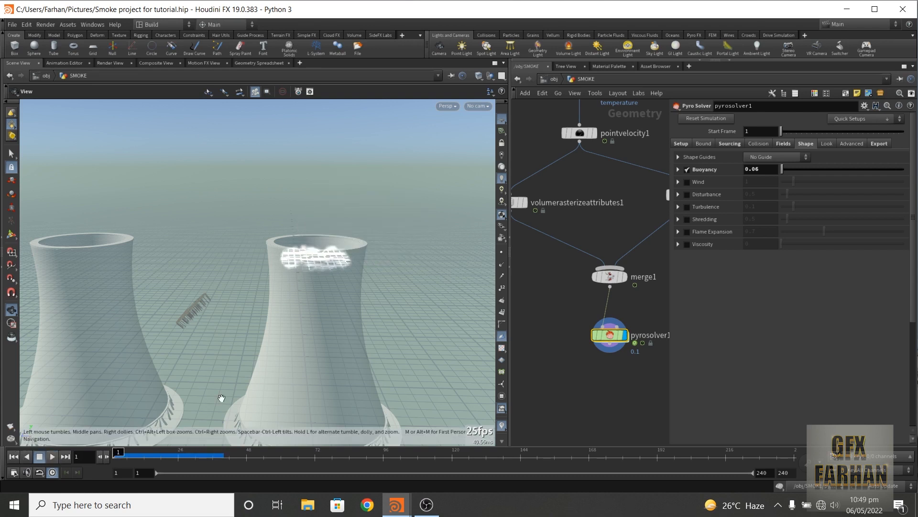
- Enable Wind with direction 0, 0, -1, play the simulation briefly and rewind to the start
{"action": "left_click", "coordinate": [686, 182]}
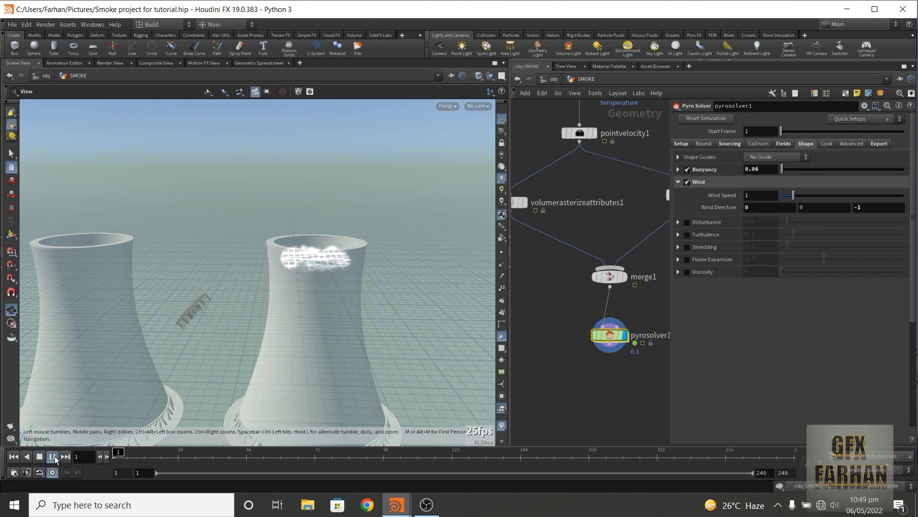
{"action": "left_click", "coordinate": [54, 456]}
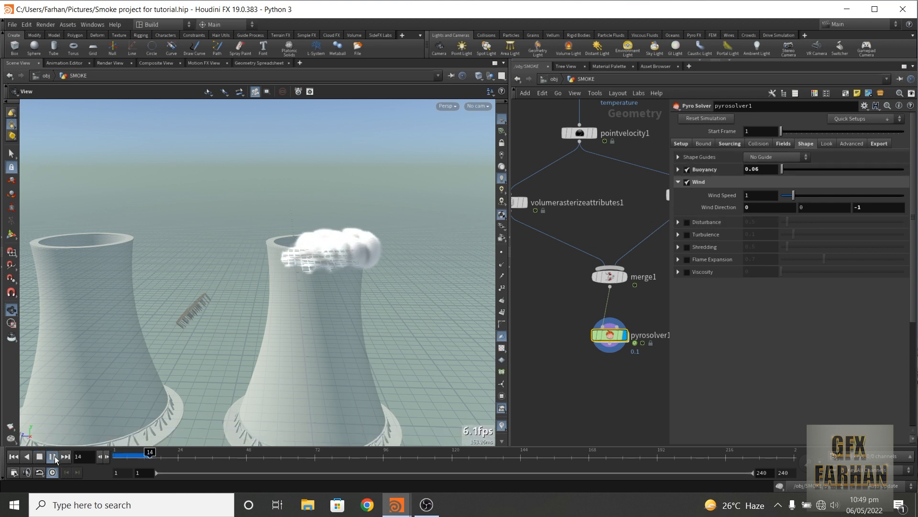
{"action": "left_click", "coordinate": [55, 455]}
{"action": "left_click", "coordinate": [13, 456]}
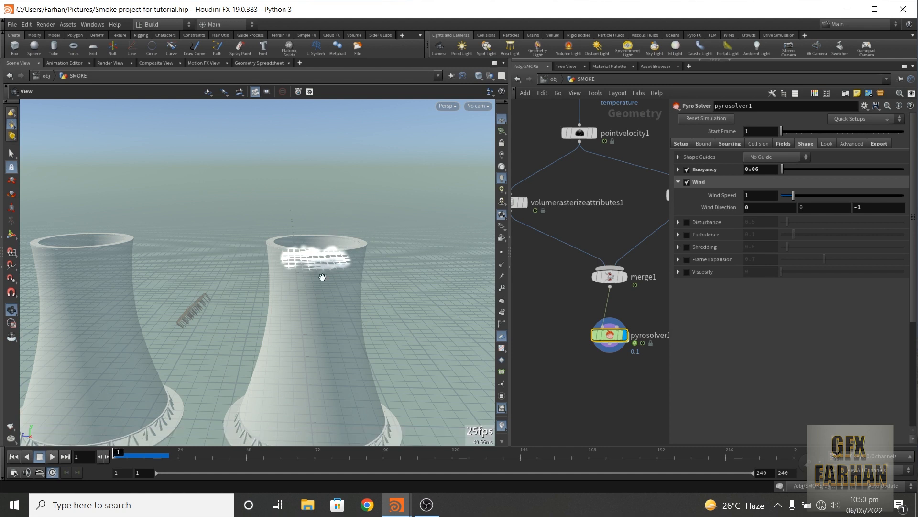
- Enable Disturbance on the Pyro Solver and set its strength to 15
{"action": "left_click", "coordinate": [687, 222]}
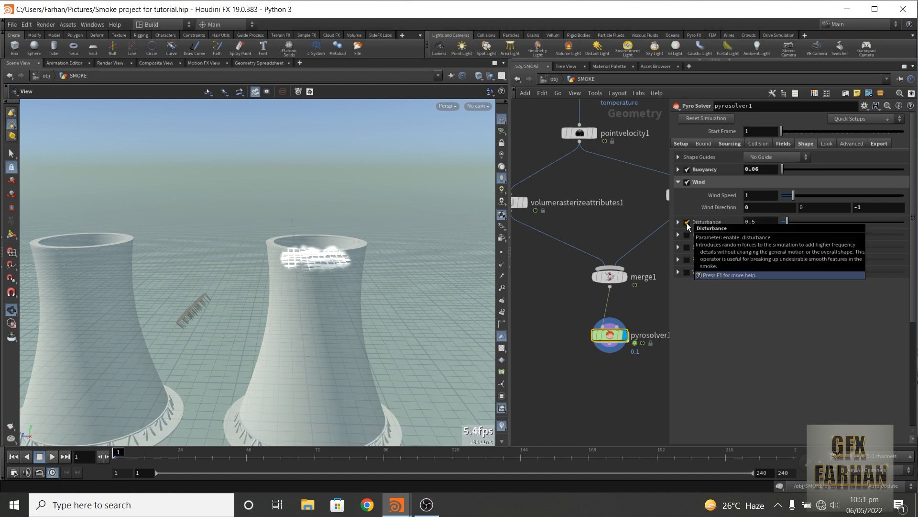
{"action": "left_click", "coordinate": [678, 222]}
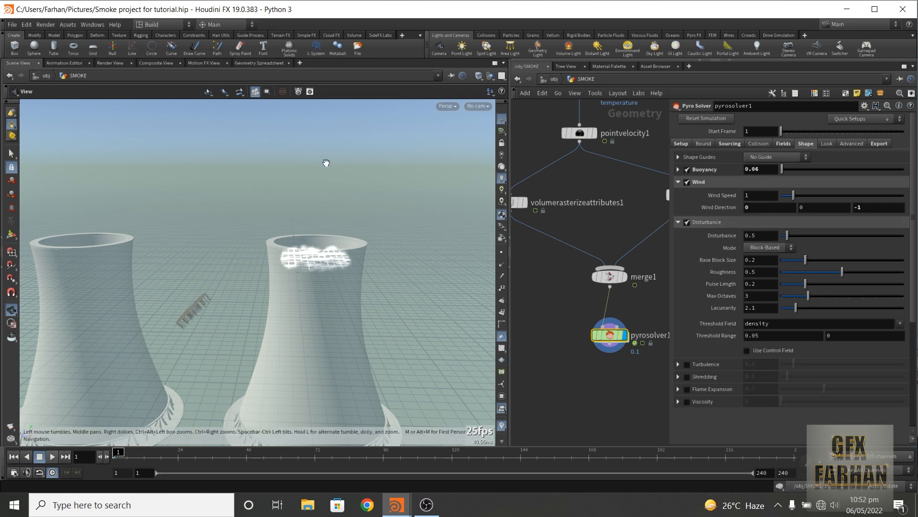
{"action": "double_click", "coordinate": [759, 234]}
{"action": "type", "text": "15"}
{"action": "key", "text": "Return"}
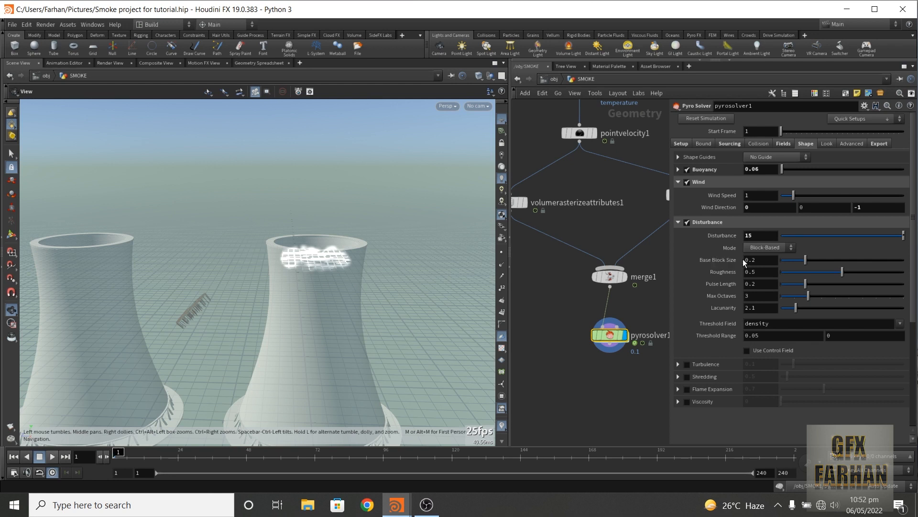
- Set the Disturbance Base Block Size to 0.17, Roughness to 0.55 and Pulse Length to 0.235, and play the simulation
{"action": "double_click", "coordinate": [761, 260]}
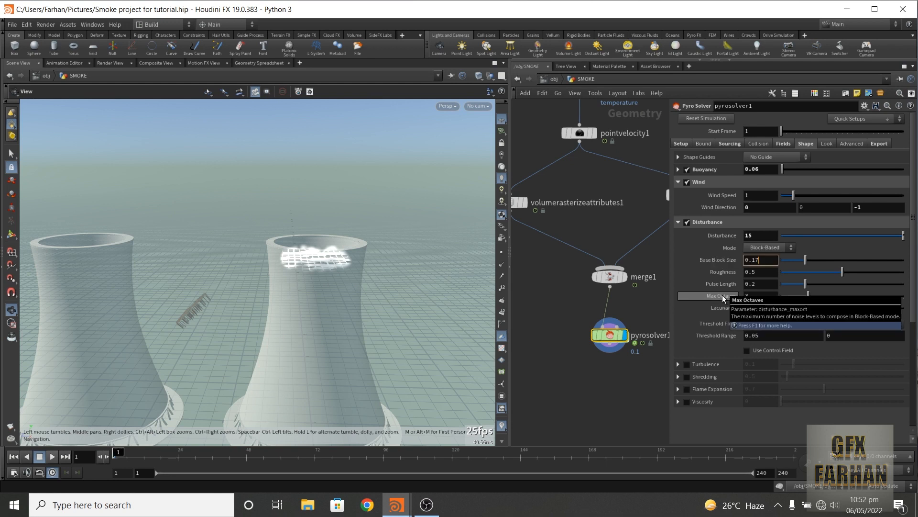
{"action": "type", "text": "0.17"}
{"action": "key", "text": "Return"}
{"action": "left_click", "coordinate": [761, 272]}
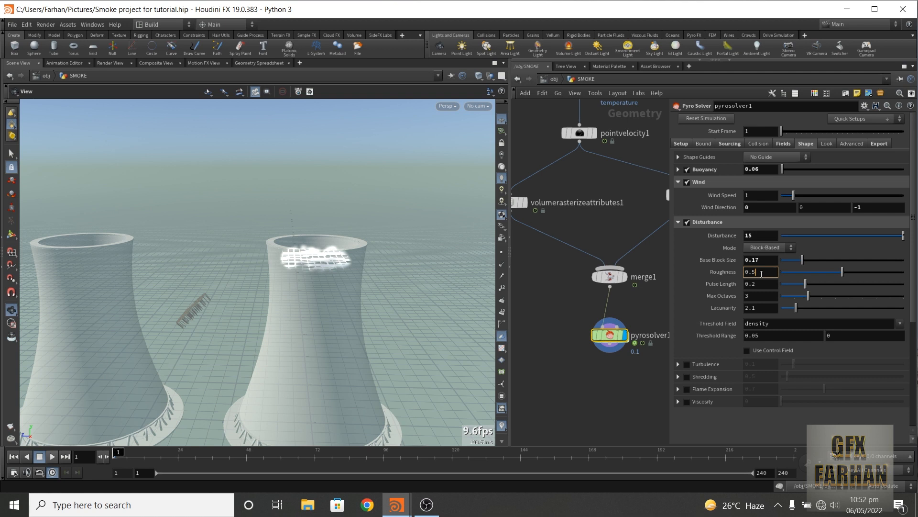
{"action": "type", "text": "5"}
{"action": "key", "text": "Return"}
{"action": "left_click", "coordinate": [51, 457]}
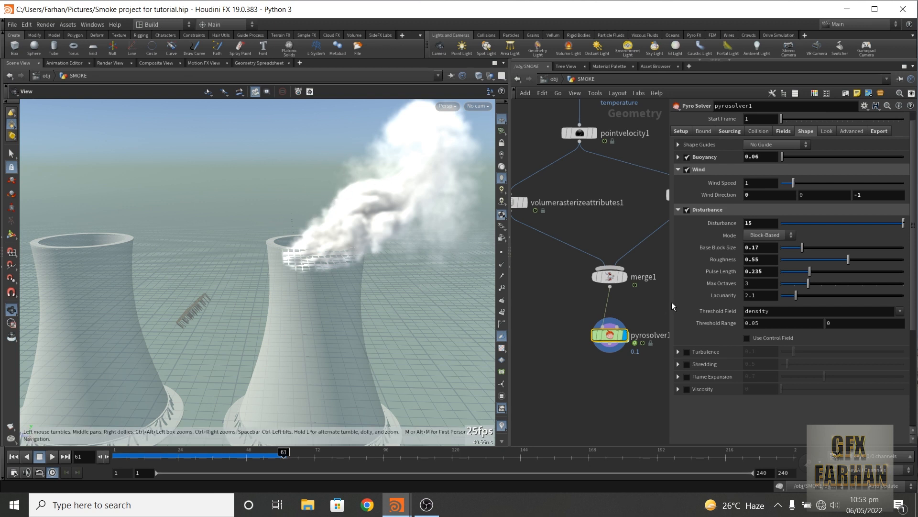
- Turn on Use Control Field for Disturbance, with speed as the control field and 1.35 as the upper control range
{"action": "left_click", "coordinate": [748, 338]}
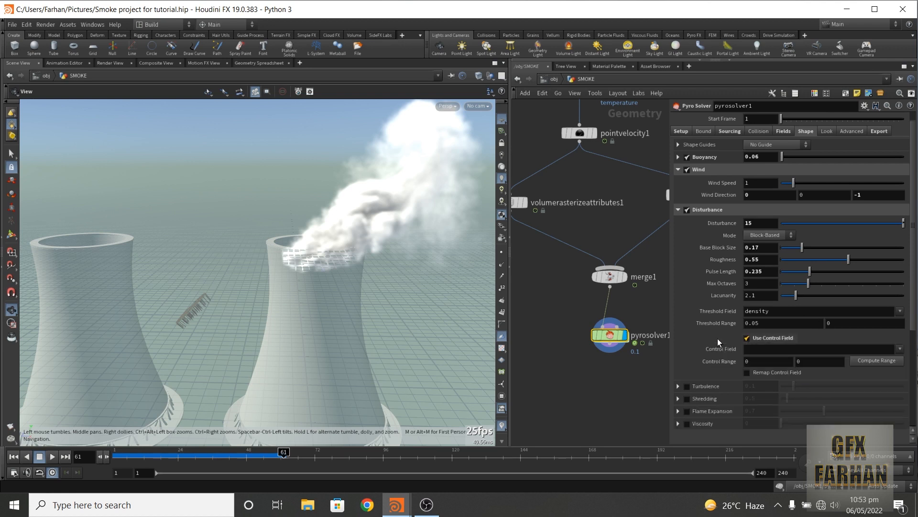
{"action": "left_click", "coordinate": [825, 362]}
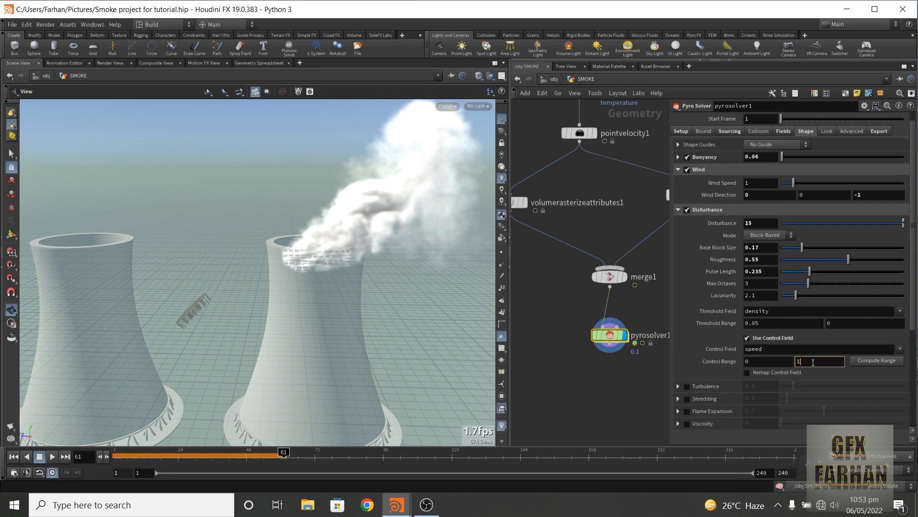
{"action": "type", "text": ".35"}
{"action": "key", "text": "Return"}
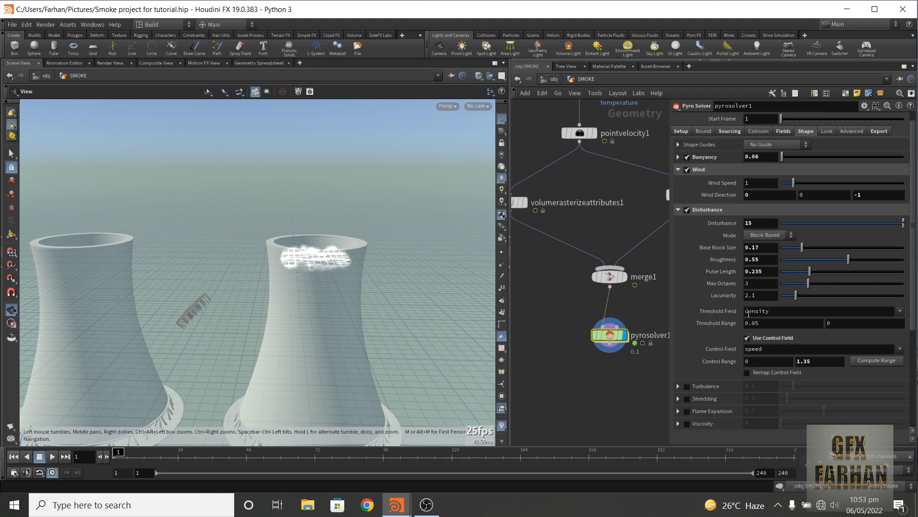
- Enable the Speed field on the Pyro Solver and play the simulation to frame 81 to examine the plume
{"action": "left_click", "coordinate": [784, 132]}
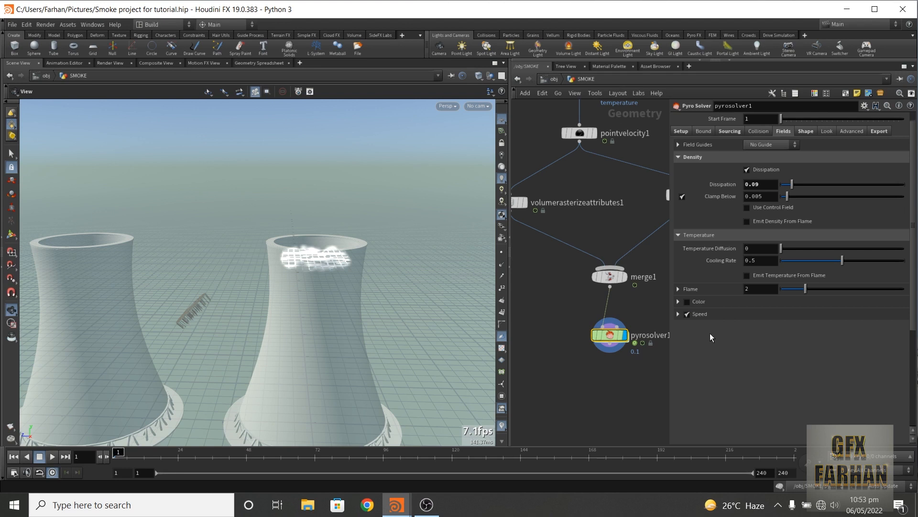
{"action": "left_click", "coordinate": [798, 131]}
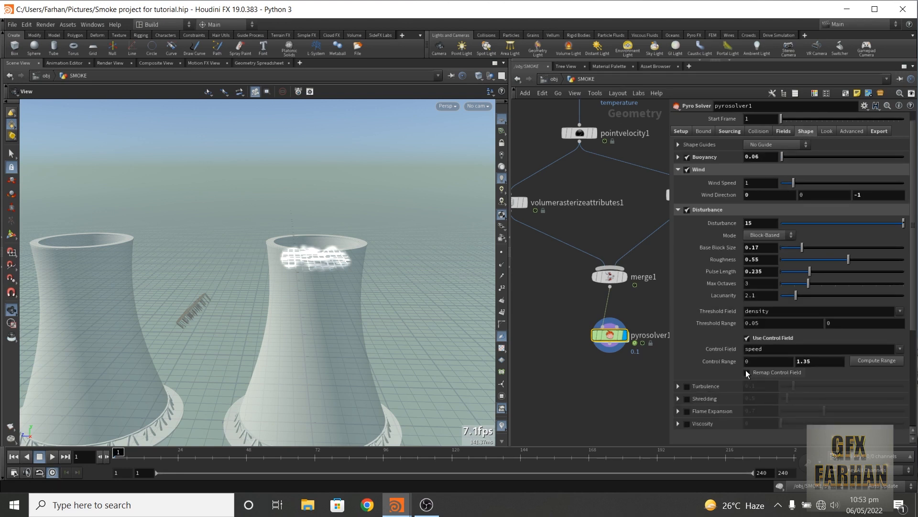
{"action": "left_click", "coordinate": [51, 458]}
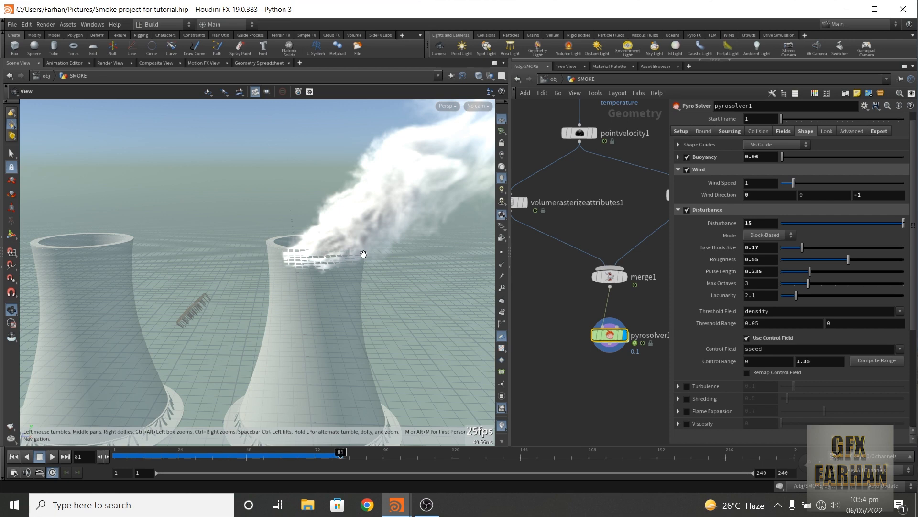
{"action": "left_click_drag", "start_coordinate": [363, 254], "coordinate": [320, 254]}
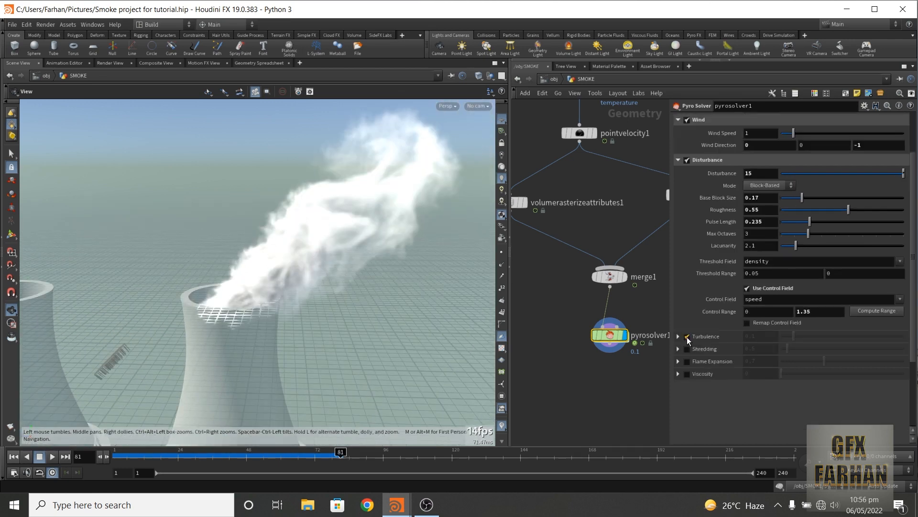
- Enable Turbulence on the Pyro Solver with a strength of 0.3 and a Swirl Size of 15
{"action": "left_click", "coordinate": [687, 337]}
{"action": "left_click", "coordinate": [678, 336]}
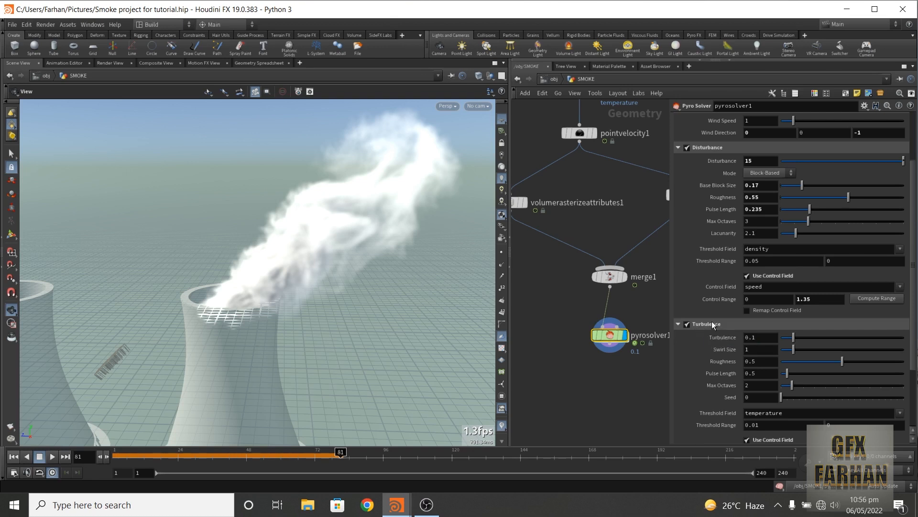
{"action": "scroll", "coordinate": [712, 320], "scroll_direction": "down", "scroll_amount": 1}
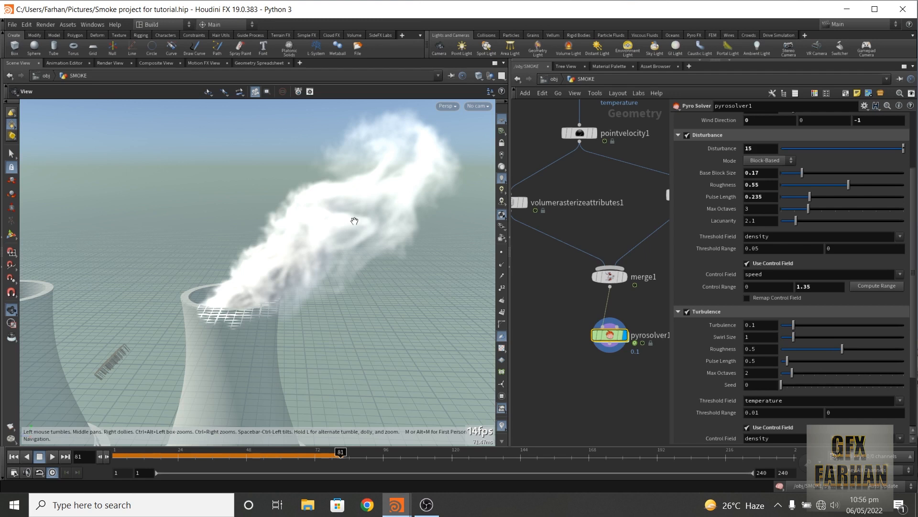
{"action": "left_click_drag", "start_coordinate": [701, 330], "coordinate": [769, 328]}
{"action": "left_click", "coordinate": [744, 337]}
{"action": "type", "text": "15"}
{"action": "key", "text": "Return"}
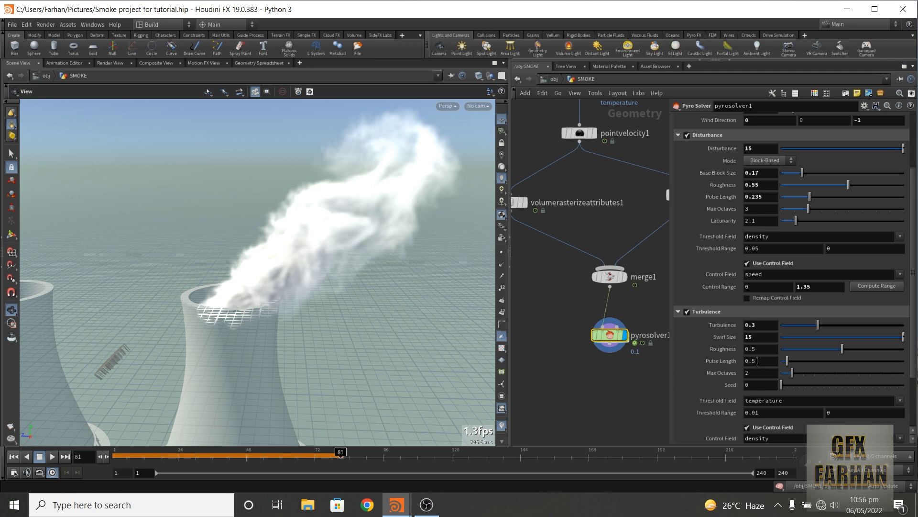
- Set the Turbulence Max Octaves to 5 and Seed to 9
{"action": "left_click_drag", "start_coordinate": [757, 374], "coordinate": [687, 382]}
{"action": "type", "text": "5"}
{"action": "key", "text": "Return"}
{"action": "left_click", "coordinate": [719, 385]}
{"action": "type", "text": "9"}
{"action": "key", "text": "Return"}
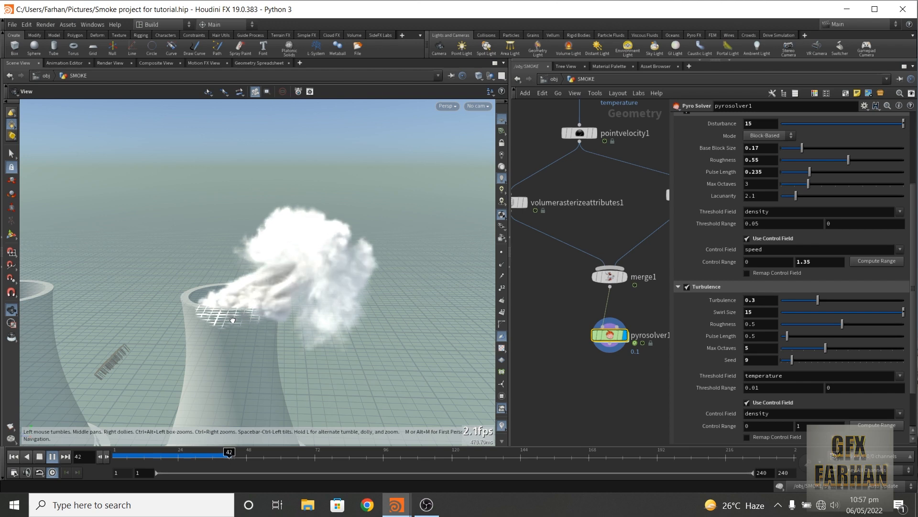
- Scrub the simulation to frame 46 to examine the turbulent plume above the tower
{"action": "mouse_move", "coordinate": [230, 330]}
{"action": "left_mouse_down"}
{"action": "mouse_move", "coordinate": [232, 319]}
{"action": "mouse_move", "coordinate": [221, 349]}
{"action": "mouse_move", "coordinate": [231, 352]}
{"action": "mouse_move", "coordinate": [231, 328]}
{"action": "left_mouse_up"}
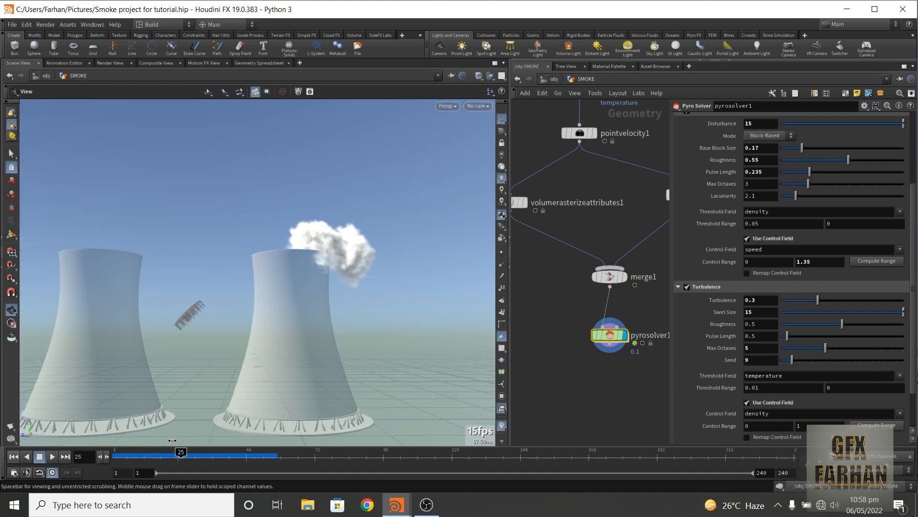
{"action": "left_click_drag", "start_coordinate": [181, 451], "coordinate": [241, 445]}
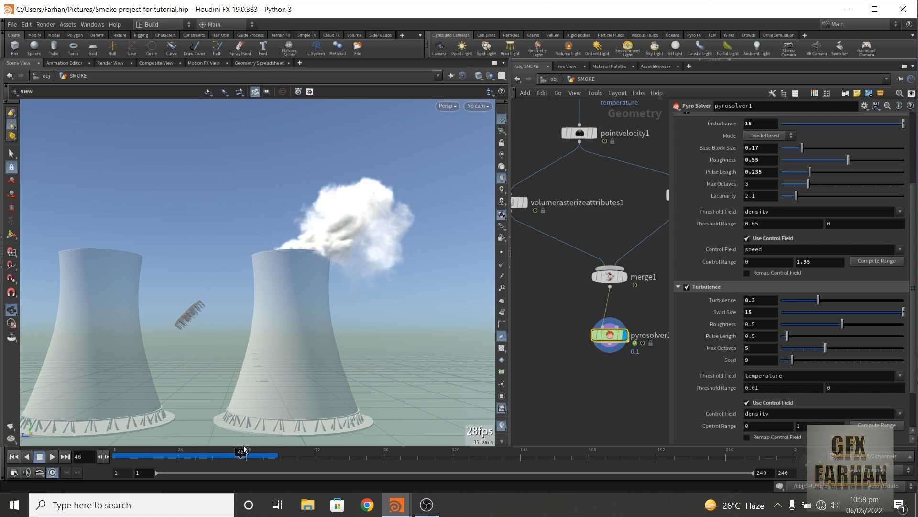
- Set the Pyro Solver's Time Scale to 0.3
{"action": "scroll", "coordinate": [678, 143], "scroll_direction": "up", "scroll_amount": 5}
{"action": "left_click", "coordinate": [680, 144]}
{"action": "left_click", "coordinate": [758, 182]}
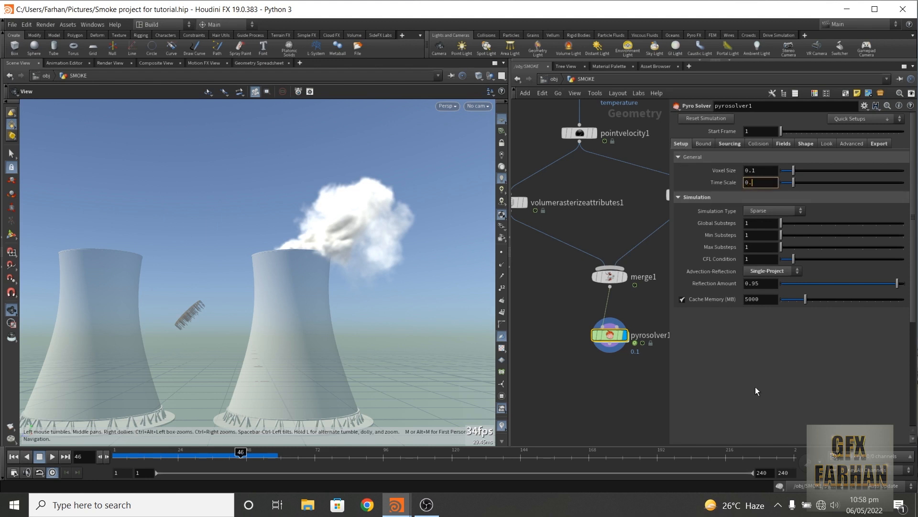
{"action": "key", "text": "Return"}
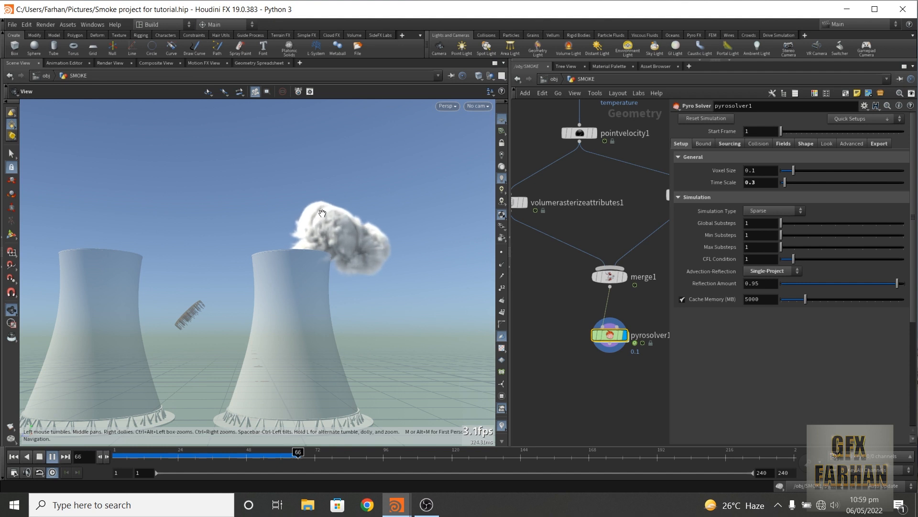
- Stop the playback, return to frame 1 and replay the simulation
{"action": "left_click", "coordinate": [38, 456]}
{"action": "left_click_drag", "start_coordinate": [128, 454], "coordinate": [97, 449]}
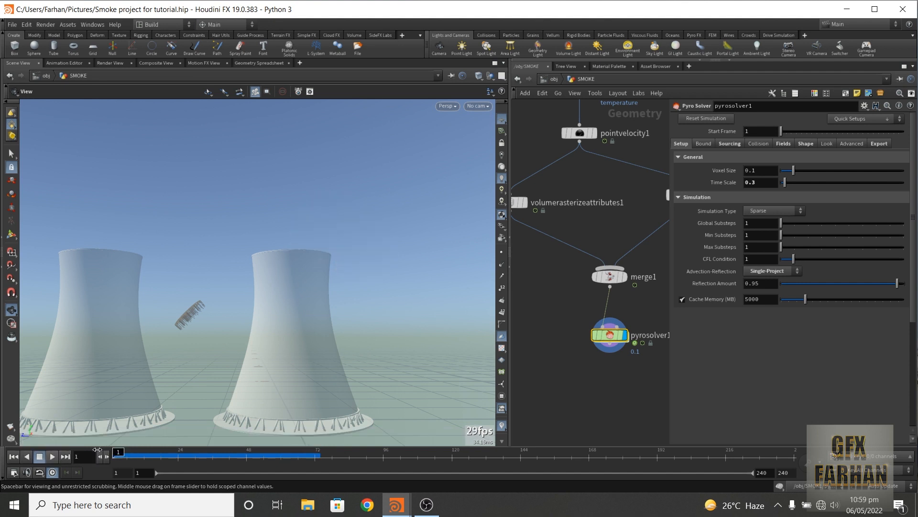
{"action": "left_click", "coordinate": [53, 458]}
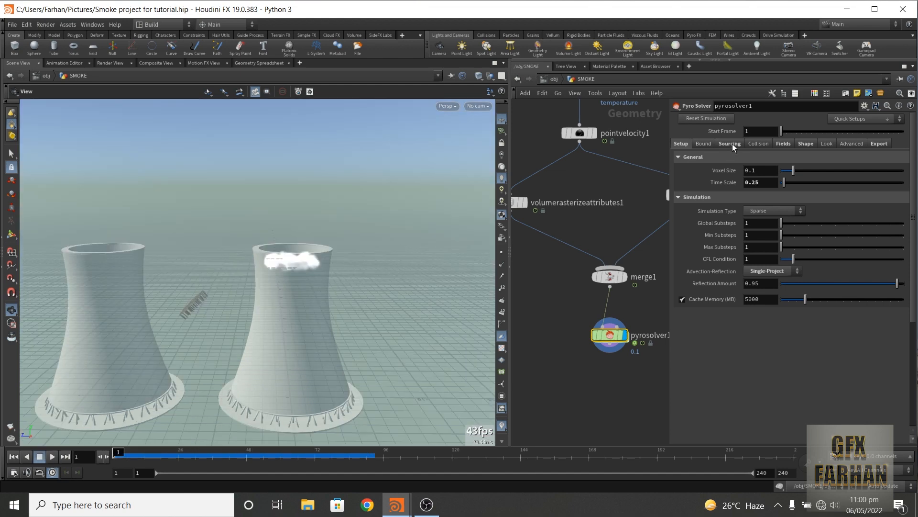
- Remove the burn-to-flame source volume from the Pyro Solver's sourcing list
{"action": "left_click", "coordinate": [731, 143]}
{"action": "scroll", "coordinate": [726, 290], "scroll_direction": "down", "scroll_amount": 3}
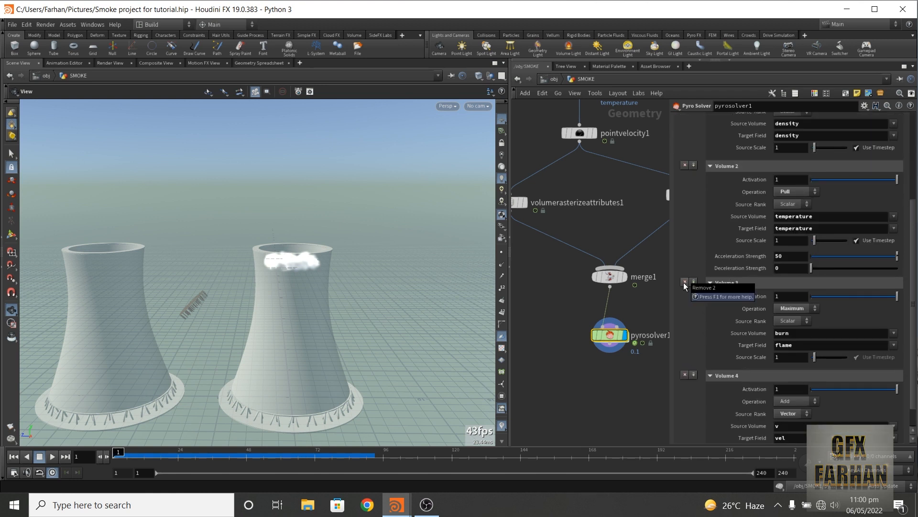
{"action": "left_click", "coordinate": [684, 283]}
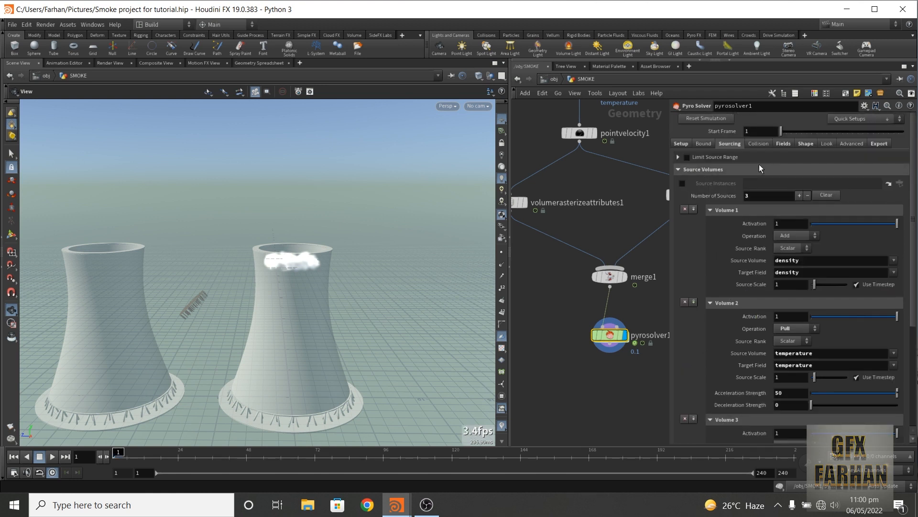
- Add a fourth source volume to the Pyro Solver, with density as the source volume and divergence as the target field
{"action": "left_click", "coordinate": [798, 197]}
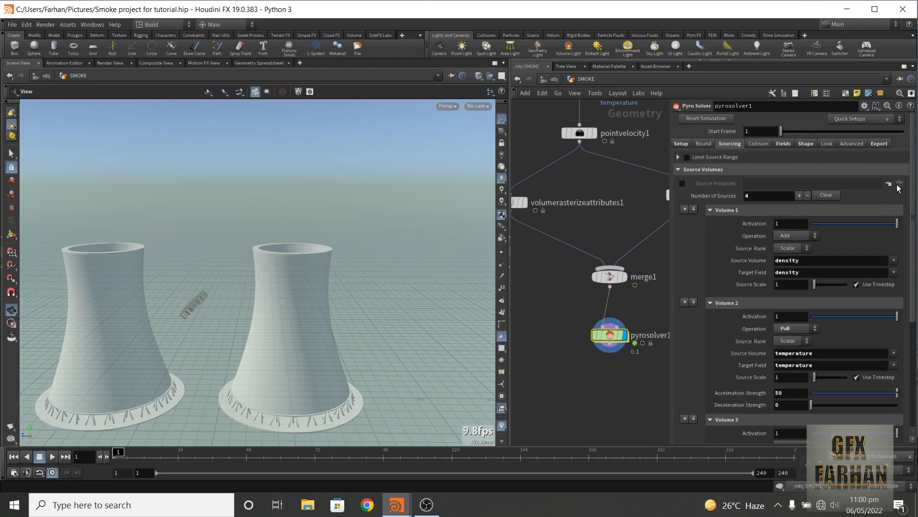
{"action": "scroll", "coordinate": [903, 184], "scroll_direction": "down", "scroll_amount": 1}
{"action": "left_click_drag", "start_coordinate": [808, 248], "coordinate": [724, 247]}
{"action": "right_click", "coordinate": [781, 245]}
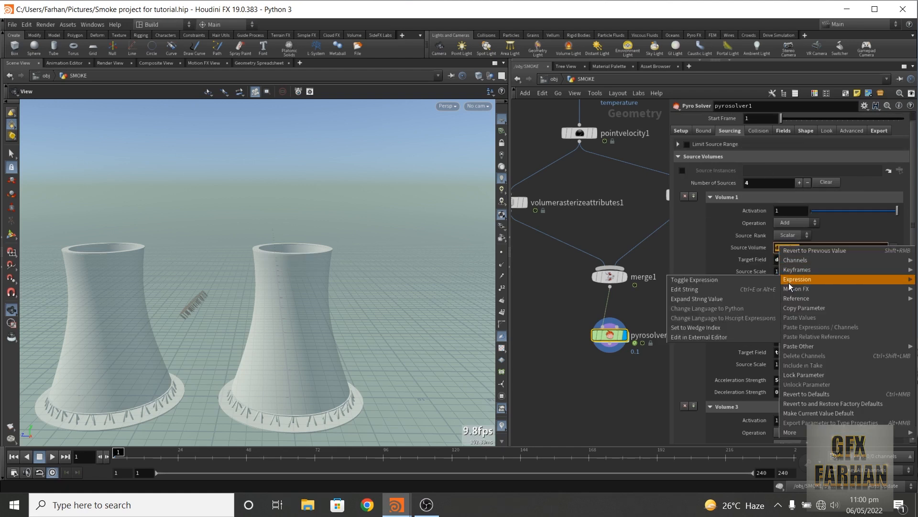
{"action": "left_click", "coordinate": [821, 245]}
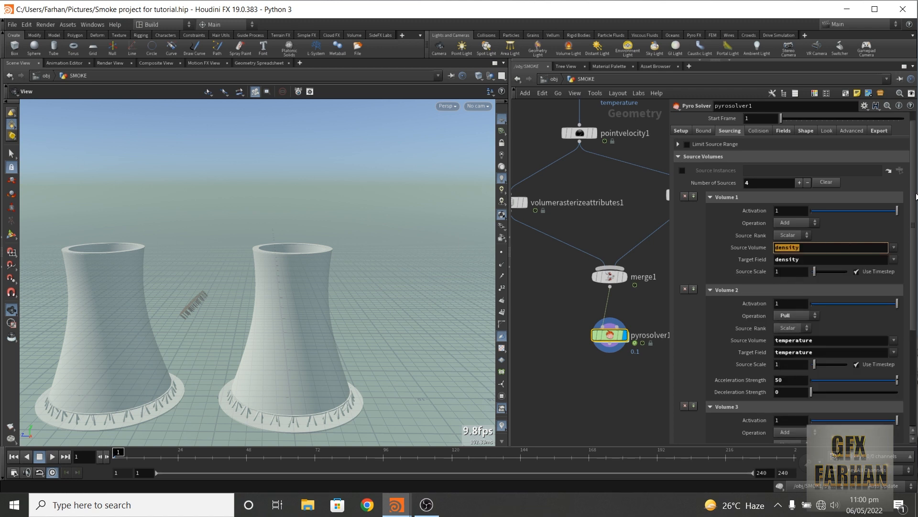
{"action": "scroll", "coordinate": [916, 196], "scroll_direction": "down", "scroll_amount": 5}
{"action": "left_click", "coordinate": [799, 400]}
{"action": "key", "text": "ctrl+v"}
{"action": "left_click", "coordinate": [782, 412]}
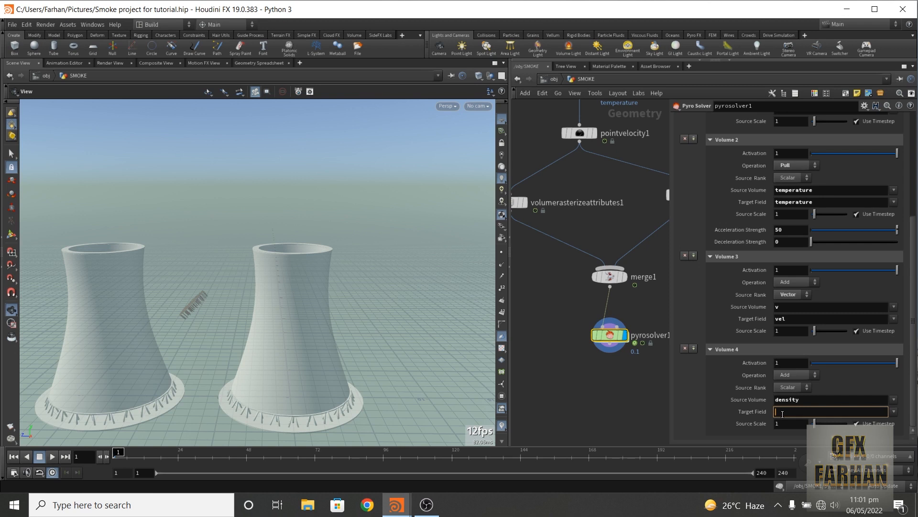
{"action": "key", "text": "ctrl+v"}
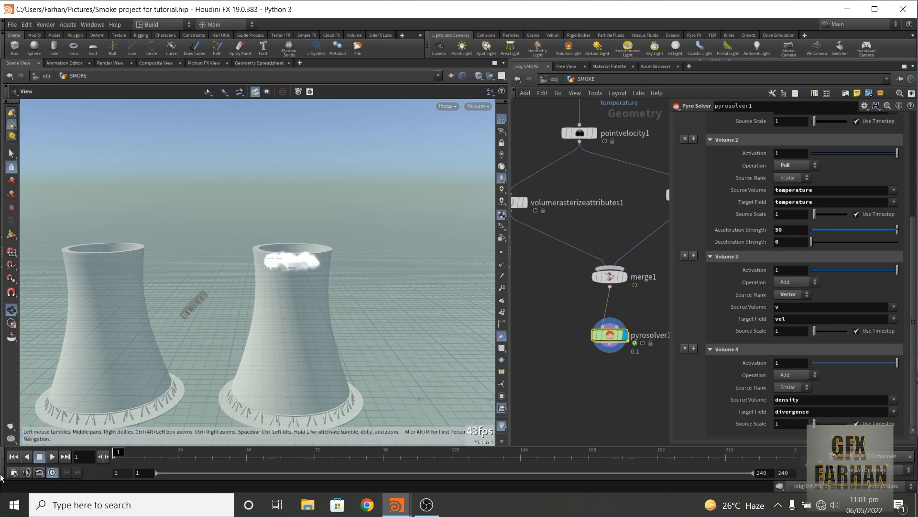
- Set the divergence source's Source Scale to 3.8 and play the simulation
{"action": "double_click", "coordinate": [781, 425]}
{"action": "type", "text": "3.8"}
{"action": "key", "text": "Return"}
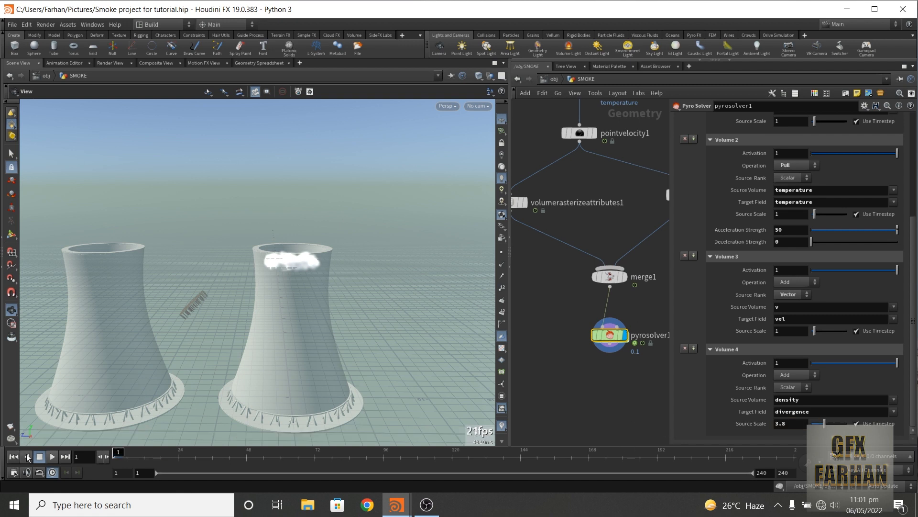
{"action": "left_click", "coordinate": [53, 457]}
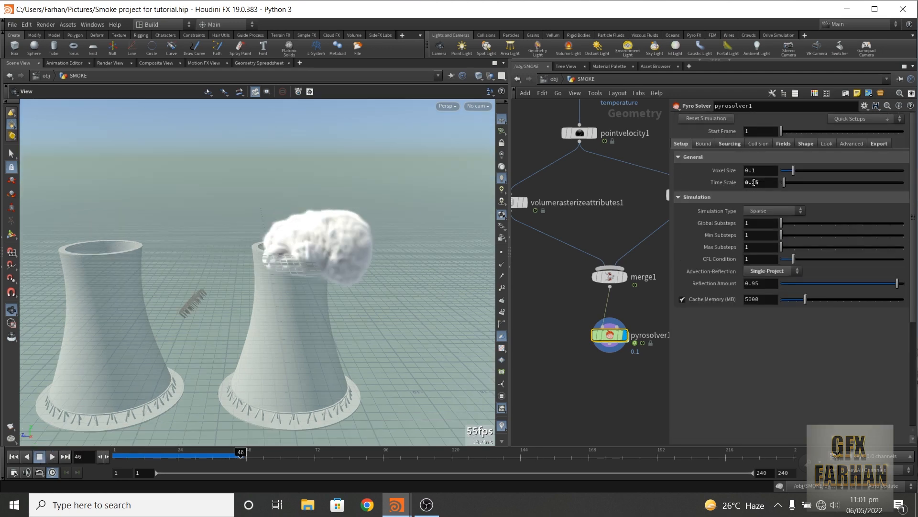
- Set the Pyro Solver's Time Scale to 0.5
{"action": "left_click_drag", "start_coordinate": [760, 184], "coordinate": [754, 186]}
{"action": "type", "text": "5"}
{"action": "key", "text": "Return"}
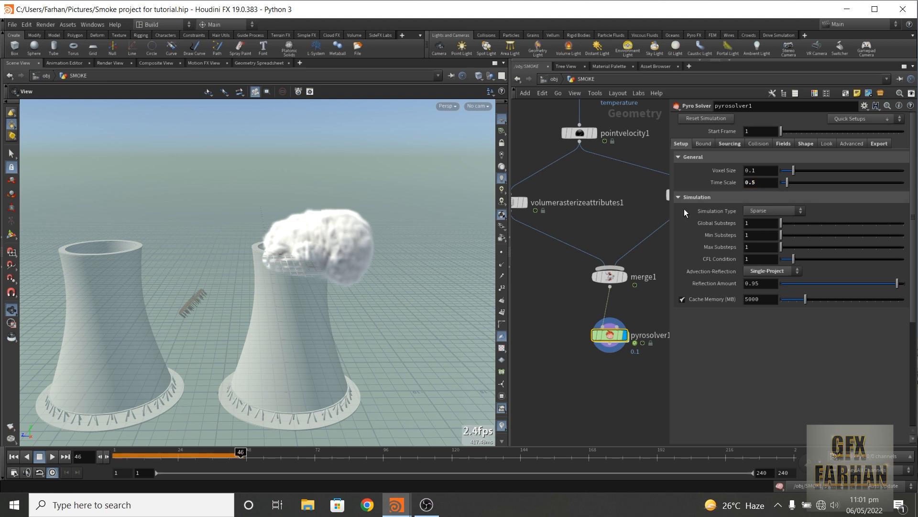
- Replay the simulation from the early frames to frame 30 and examine the smoke around the tower rim
{"action": "left_click", "coordinate": [128, 449]}
{"action": "left_click", "coordinate": [52, 456]}
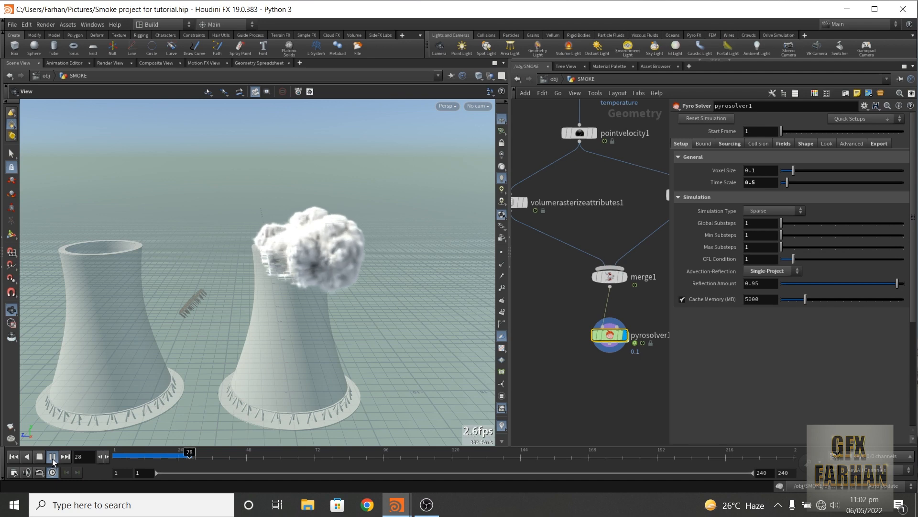
{"action": "left_click", "coordinate": [53, 458]}
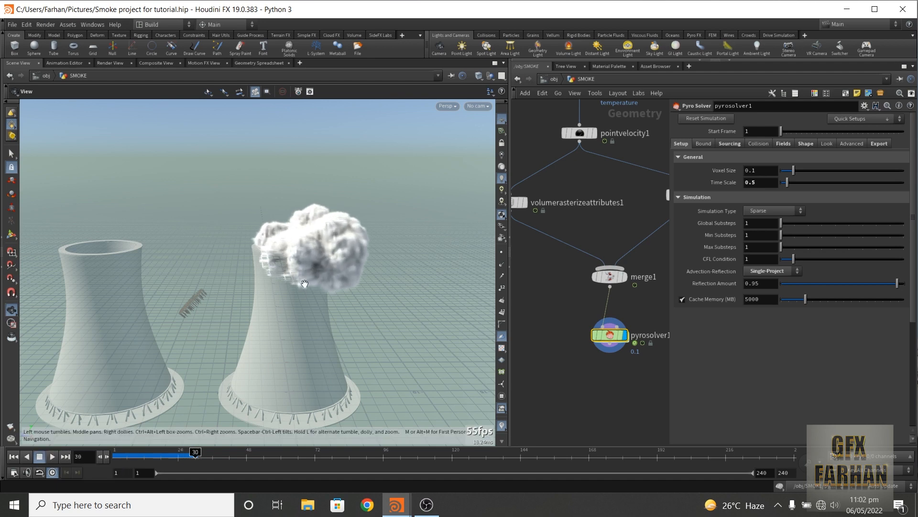
{"action": "left_click_drag", "start_coordinate": [306, 275], "coordinate": [274, 238]}
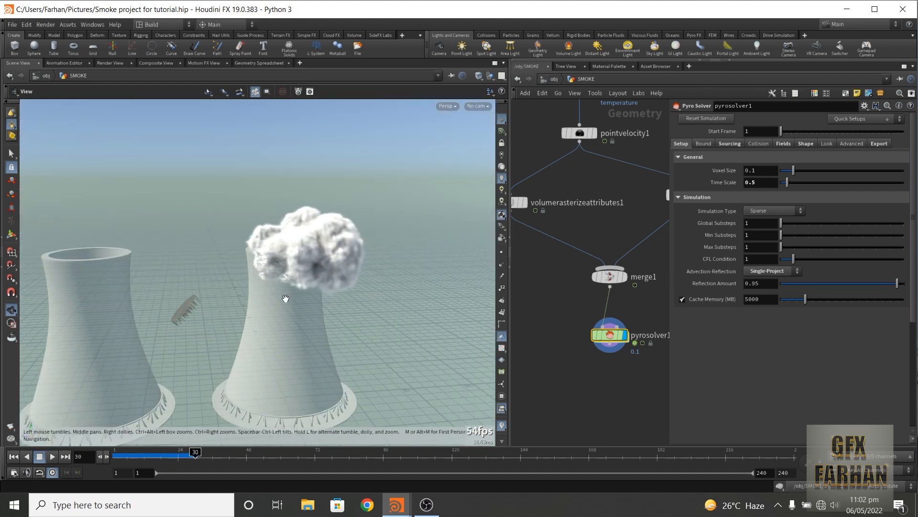
- Link the Voxel Size of volumerasterizeattributes1 to the Pyro Solver's Voxel Size with a relative reference
{"action": "middle_click_drag", "start_coordinate": [611, 336], "coordinate": [578, 328]}
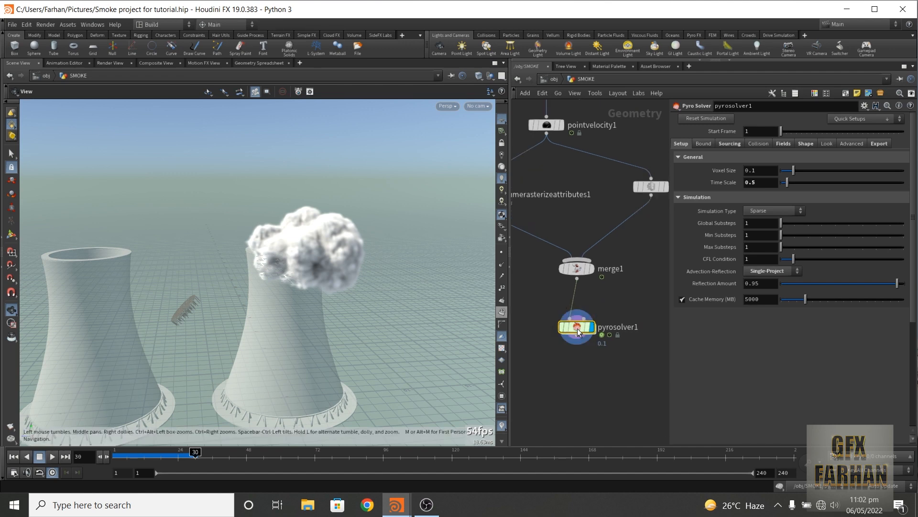
{"action": "right_click", "coordinate": [729, 170]}
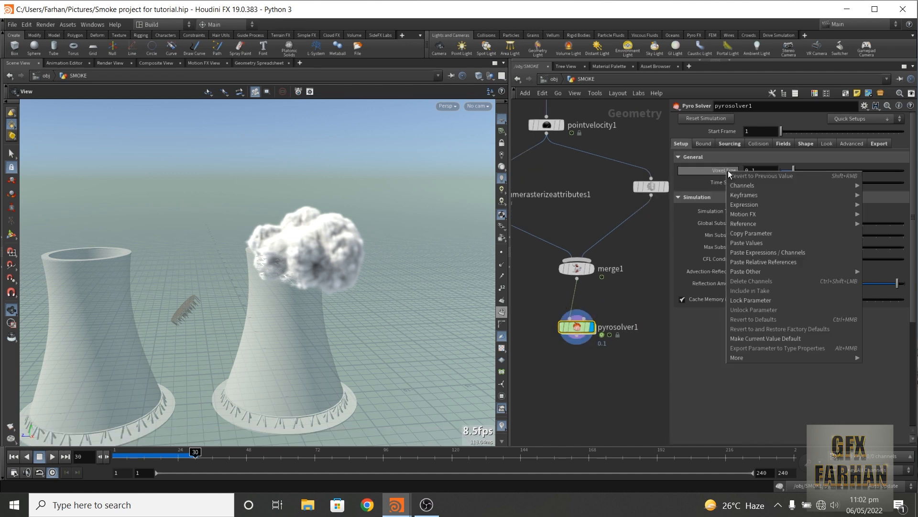
{"action": "left_click", "coordinate": [747, 263]}
{"action": "middle_click_drag", "start_coordinate": [526, 201], "coordinate": [590, 281]}
{"action": "left_click", "coordinate": [547, 274]}
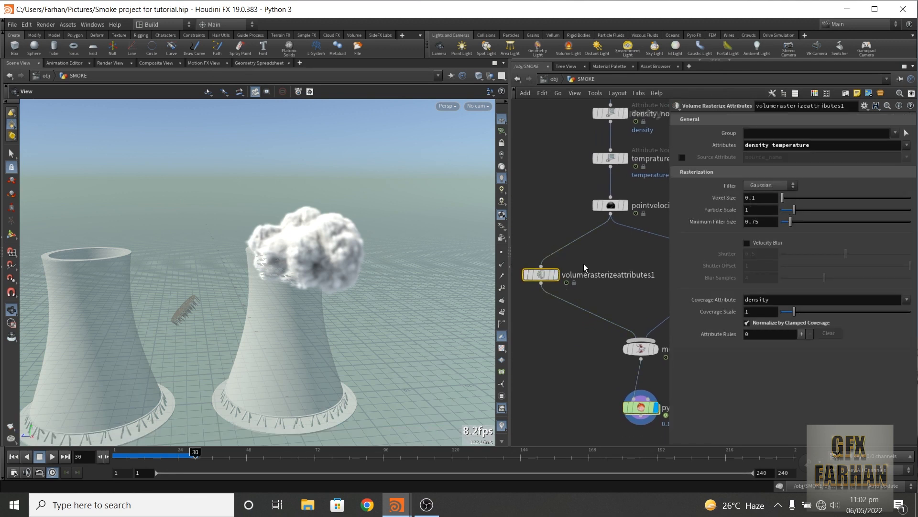
{"action": "right_click", "coordinate": [728, 198]}
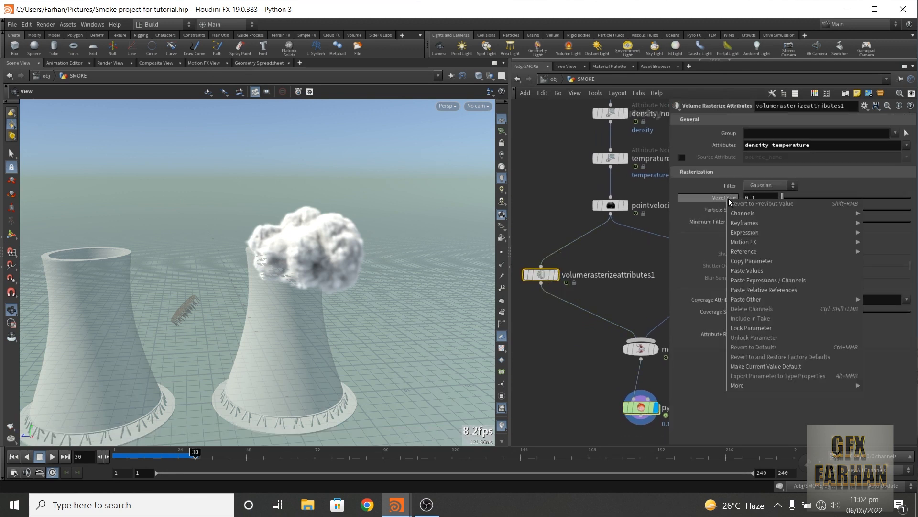
{"action": "left_click", "coordinate": [762, 290]}
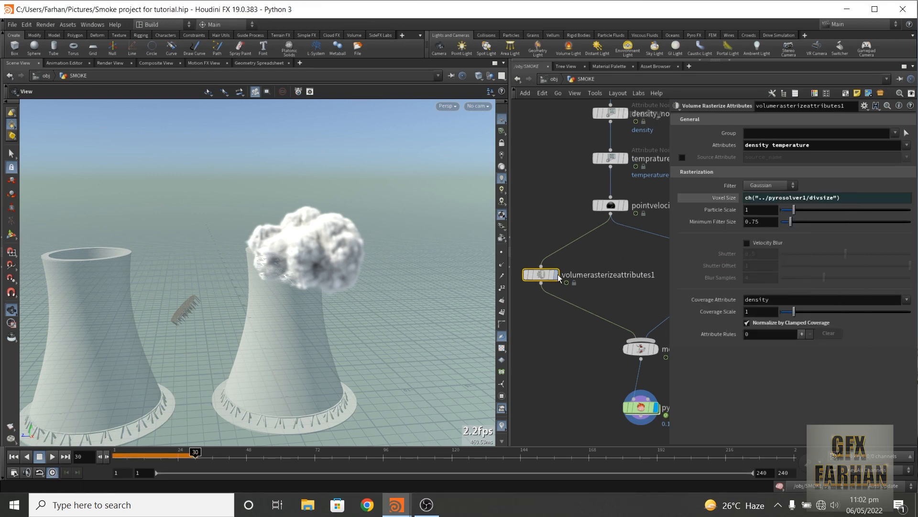
{"action": "left_click", "coordinate": [718, 197]}
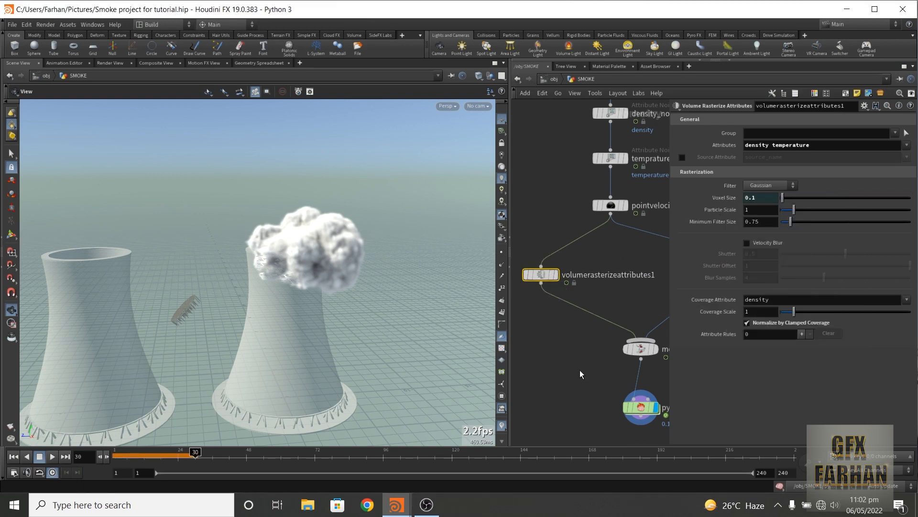
- Compare the Voxel Size parameters of pyrosolver1 and volumerasterizeattributes1
{"action": "middle_click_drag", "start_coordinate": [582, 375], "coordinate": [548, 323]}
{"action": "left_click", "coordinate": [608, 358]}
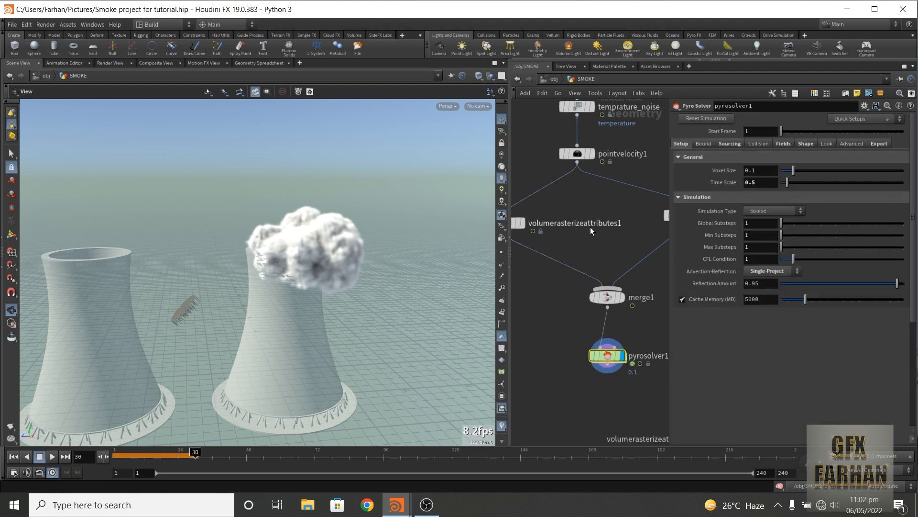
{"action": "middle_click_drag", "start_coordinate": [550, 219], "coordinate": [571, 228]}
{"action": "left_click", "coordinate": [529, 232]}
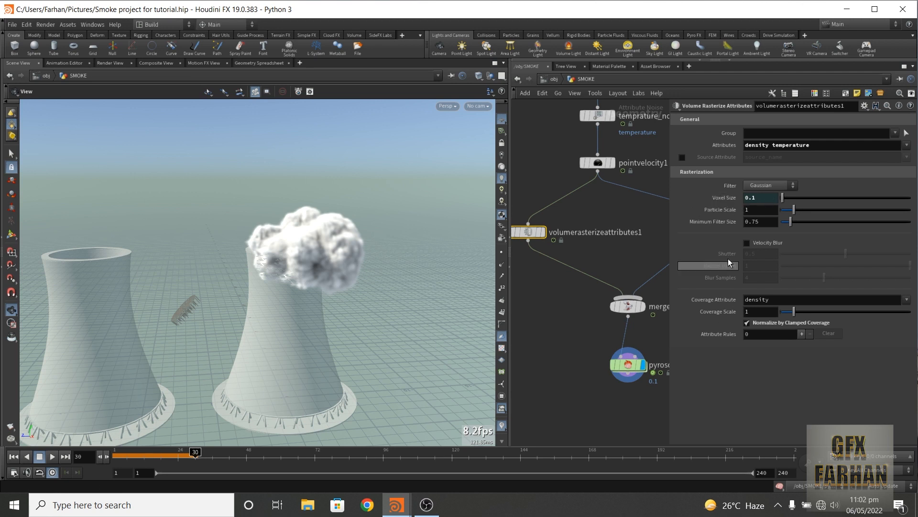
{"action": "left_click", "coordinate": [628, 365]}
{"action": "middle_click_drag", "start_coordinate": [655, 416], "coordinate": [582, 381]}
{"action": "scroll", "coordinate": [565, 362], "scroll_direction": "down", "scroll_amount": 5}
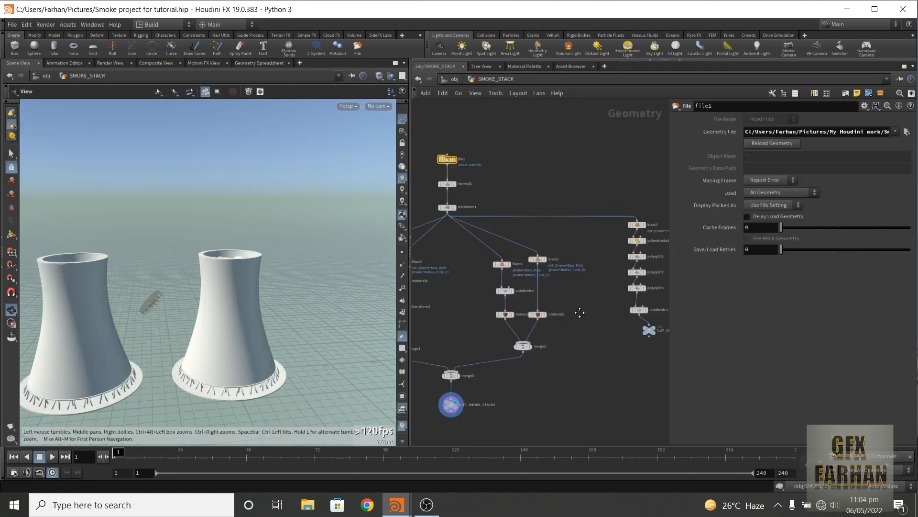
- Bring OUT_COLLISION_OBJECT from SMOKE_STACK into the SMOKE network through the object_merge1 node
{"action": "middle_click_drag", "start_coordinate": [580, 313], "coordinate": [508, 257]}
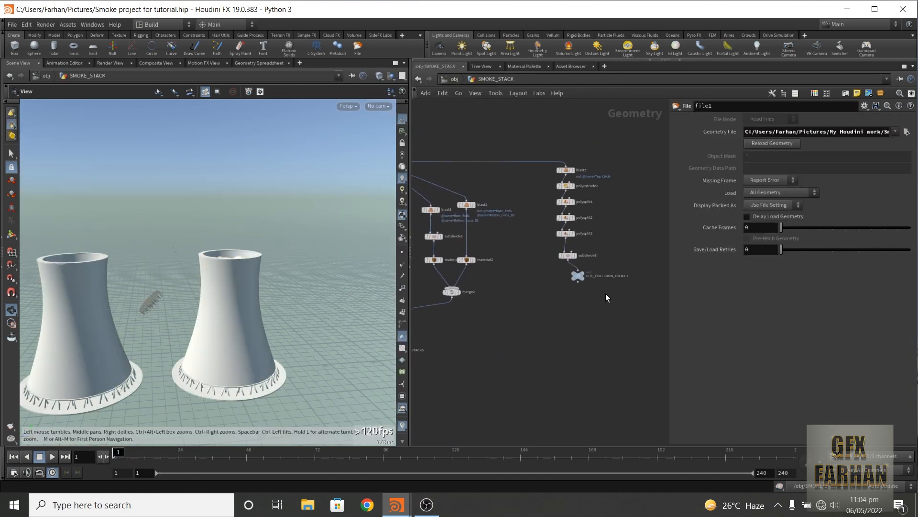
{"action": "scroll", "coordinate": [602, 278], "scroll_direction": "up", "scroll_amount": 5}
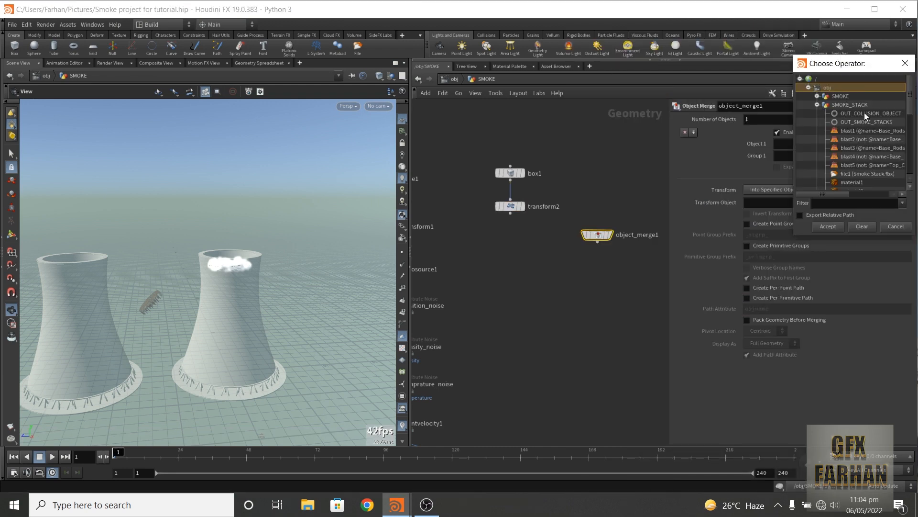
{"action": "left_click", "coordinate": [864, 113]}
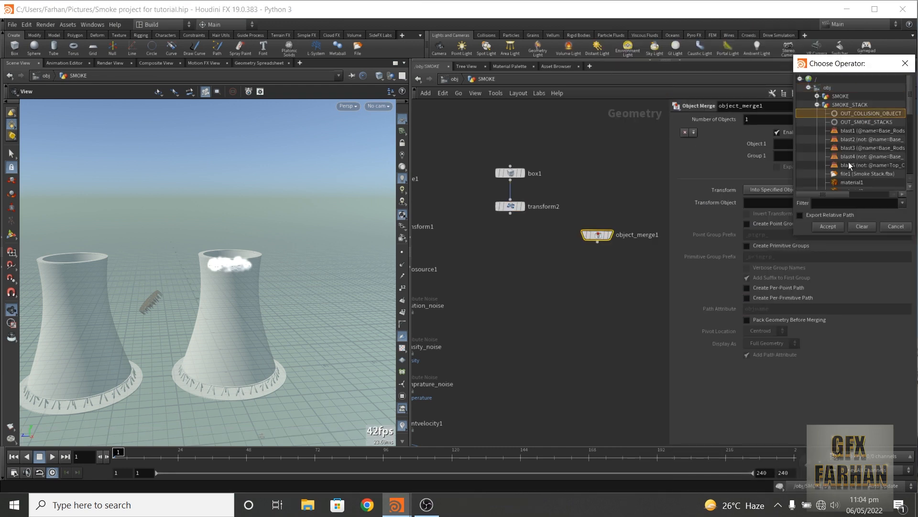
{"action": "left_click", "coordinate": [834, 226]}
{"action": "scroll", "coordinate": [657, 244], "scroll_direction": "up", "scroll_amount": 2}
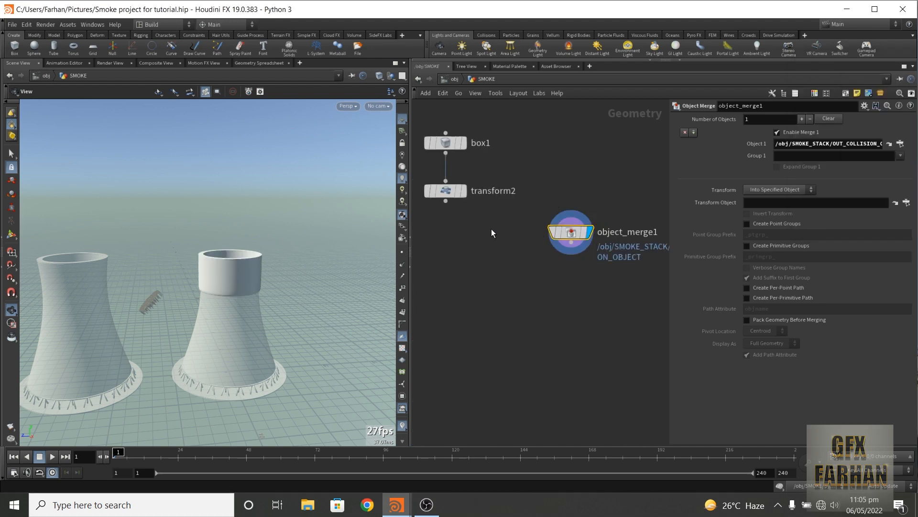
- Examine the imported collision ring on the tower from below and close up
{"action": "left_click_drag", "start_coordinate": [231, 290], "coordinate": [227, 266]}
{"action": "scroll", "coordinate": [224, 283], "scroll_direction": "up", "scroll_amount": 4}
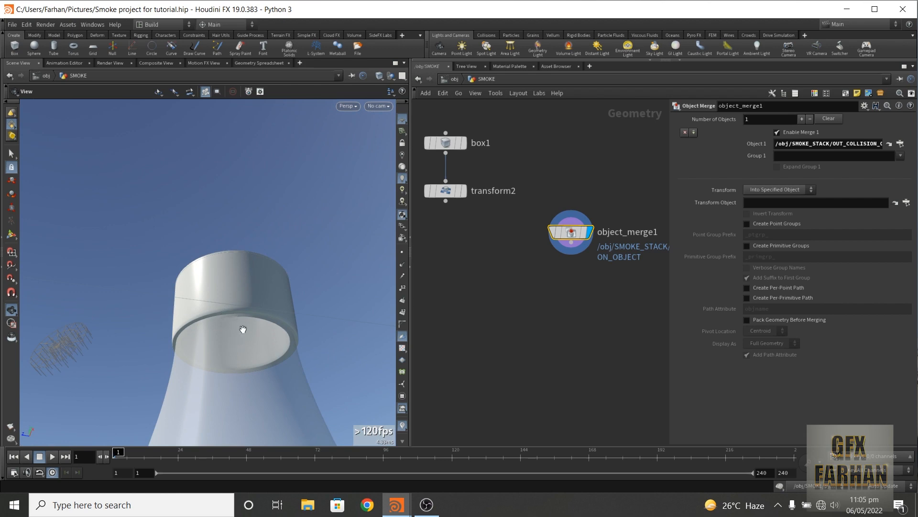
{"action": "left_click_drag", "start_coordinate": [238, 319], "coordinate": [228, 344]}
{"action": "left_click_drag", "start_coordinate": [233, 378], "coordinate": [234, 300]}
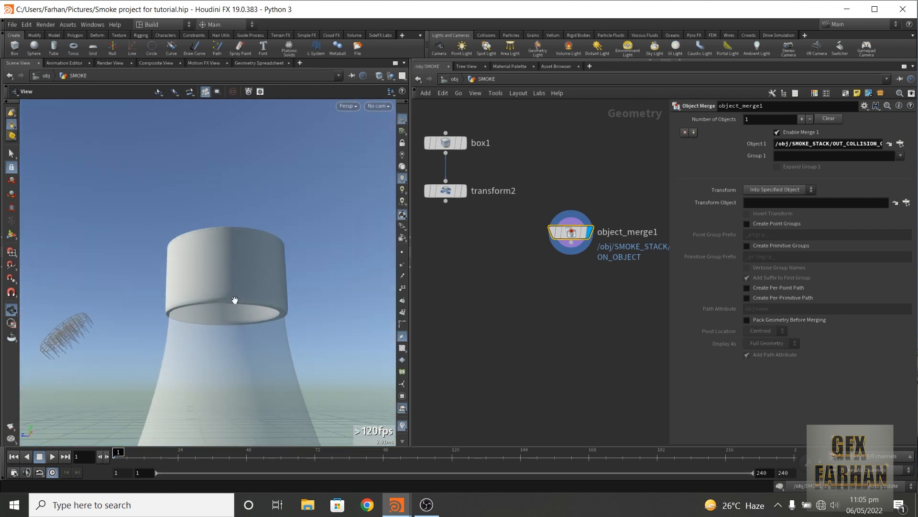
{"action": "scroll", "coordinate": [235, 304], "scroll_direction": "up", "scroll_amount": 5}
{"action": "mouse_move", "coordinate": [242, 344]}
{"action": "left_mouse_down"}
{"action": "mouse_move", "coordinate": [248, 352]}
{"action": "mouse_move", "coordinate": [243, 326]}
{"action": "left_mouse_up"}
{"action": "scroll", "coordinate": [242, 327], "scroll_direction": "down", "scroll_amount": 6}
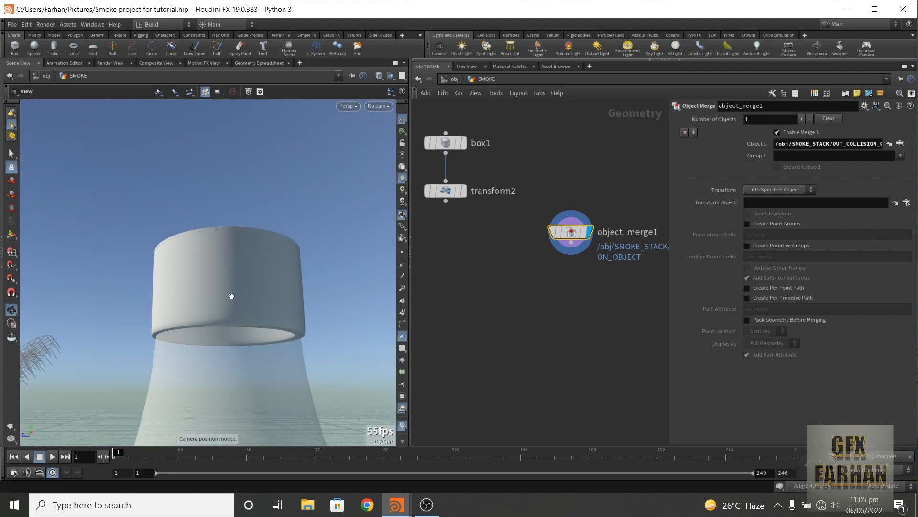
- Display box1 and its transform2 result in turn to compare their size and position on the tower
{"action": "left_click_drag", "start_coordinate": [232, 295], "coordinate": [236, 323]}
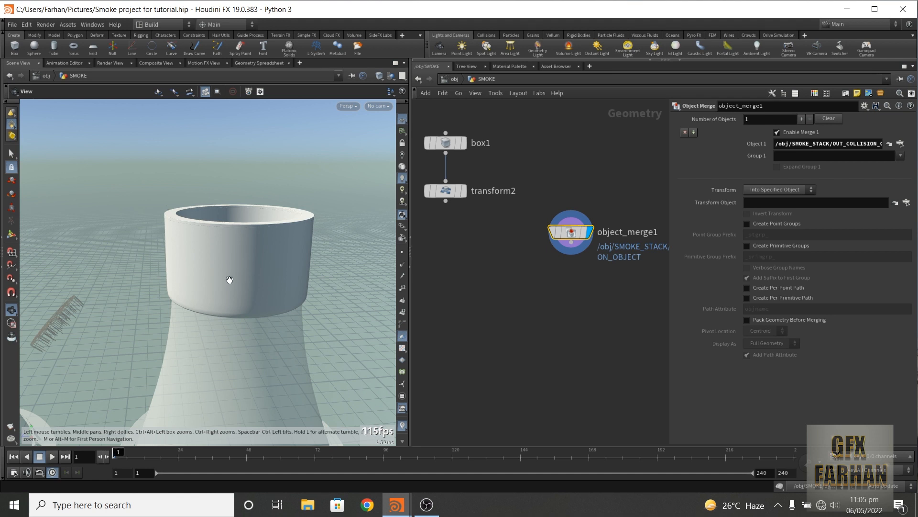
{"action": "middle_click_drag", "start_coordinate": [528, 266], "coordinate": [541, 266]}
{"action": "scroll", "coordinate": [542, 265], "scroll_direction": "down", "scroll_amount": 2}
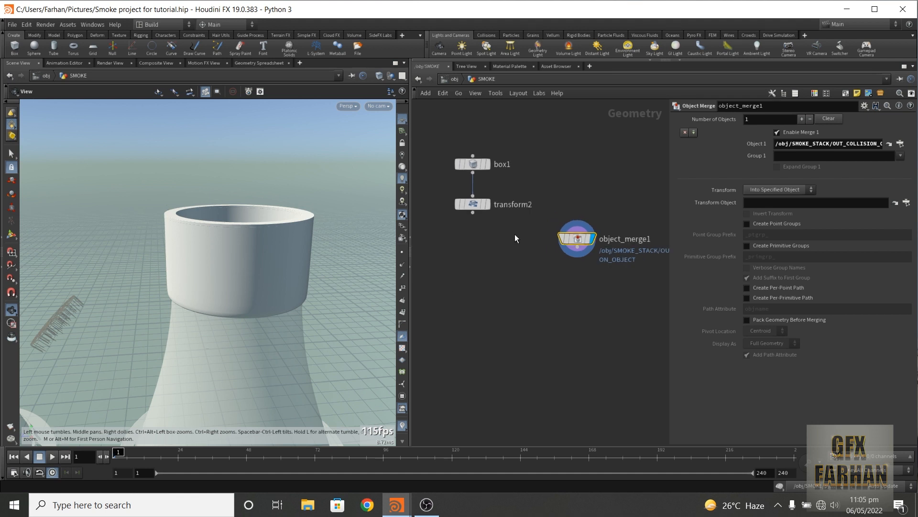
{"action": "left_click", "coordinate": [475, 164]}
{"action": "left_click", "coordinate": [487, 165]}
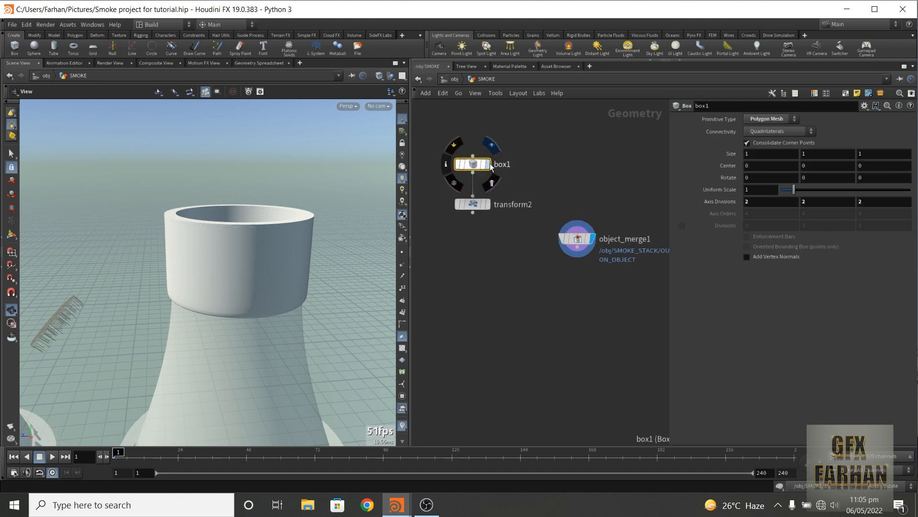
{"action": "scroll", "coordinate": [275, 335], "scroll_direction": "down", "scroll_amount": 2}
{"action": "left_click_drag", "start_coordinate": [275, 335], "coordinate": [285, 250]}
{"action": "scroll", "coordinate": [235, 349], "scroll_direction": "up", "scroll_amount": 3}
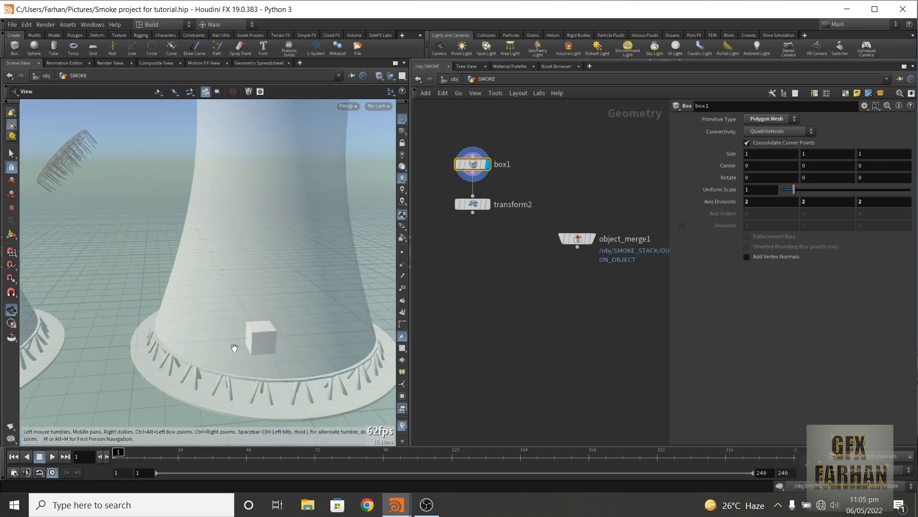
{"action": "middle_click_drag", "start_coordinate": [321, 250], "coordinate": [304, 294]}
{"action": "left_click", "coordinate": [485, 203]}
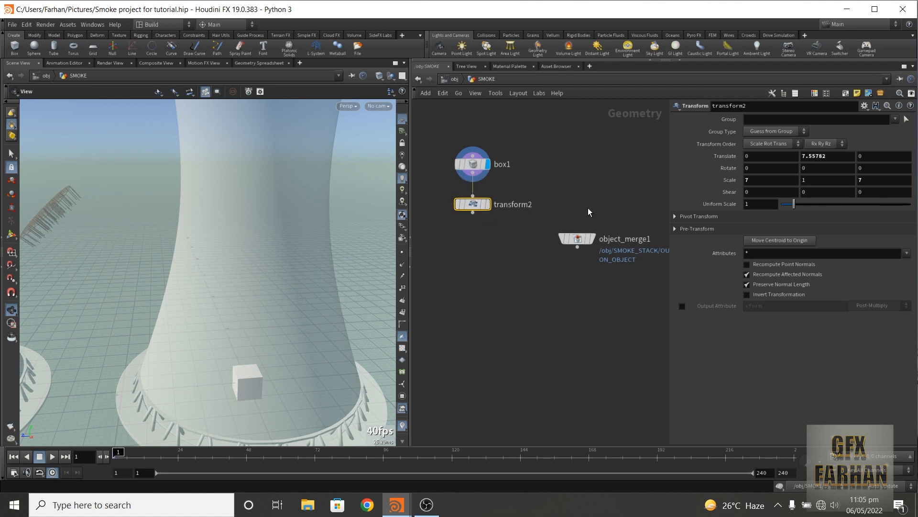
{"action": "left_click", "coordinate": [487, 204]}
{"action": "scroll", "coordinate": [304, 214], "scroll_direction": "down", "scroll_amount": 5}
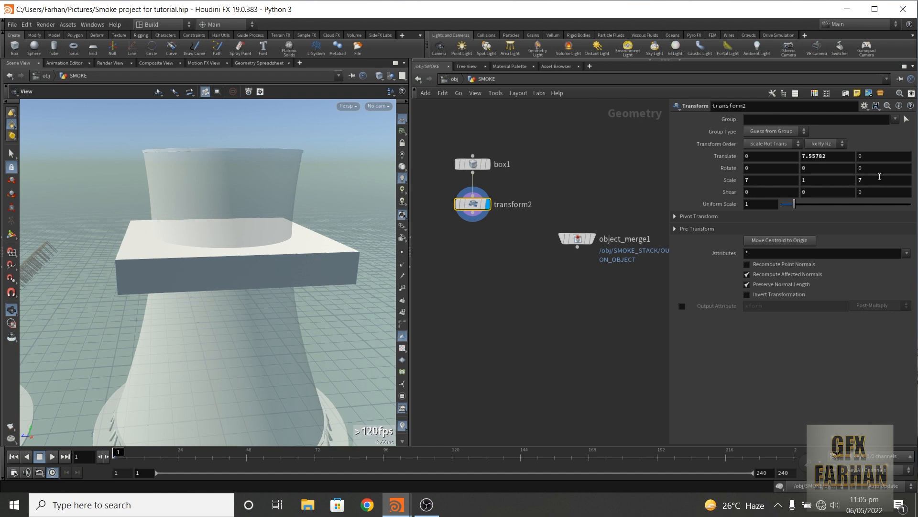
- Combine object_merge1 and transform2 in a displayed Merge node, with transform2 ordered first
{"action": "key", "text": "l"}
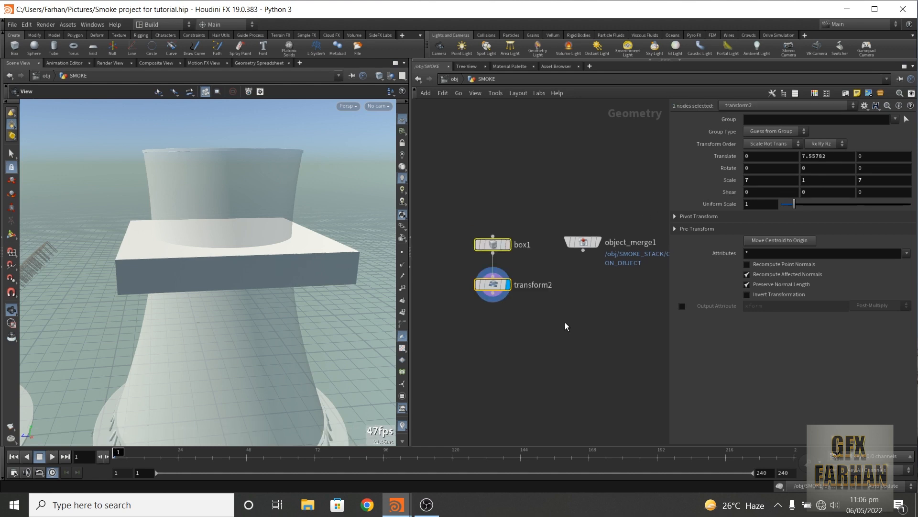
{"action": "key", "text": "Tab"}
{"action": "type", "text": "merge"}
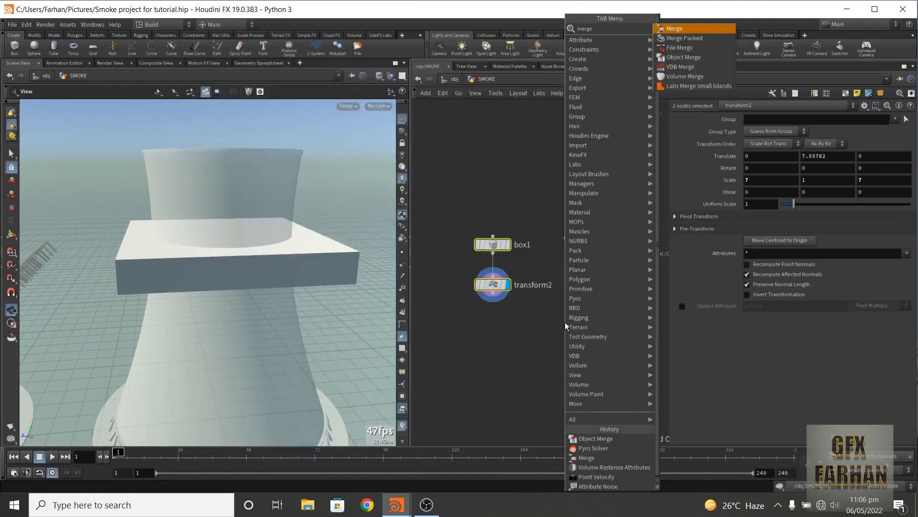
{"action": "key", "text": "Return"}
{"action": "left_click", "coordinate": [569, 320]}
{"action": "left_click_drag", "start_coordinate": [493, 293], "coordinate": [573, 310]}
{"action": "left_click", "coordinate": [588, 318]}
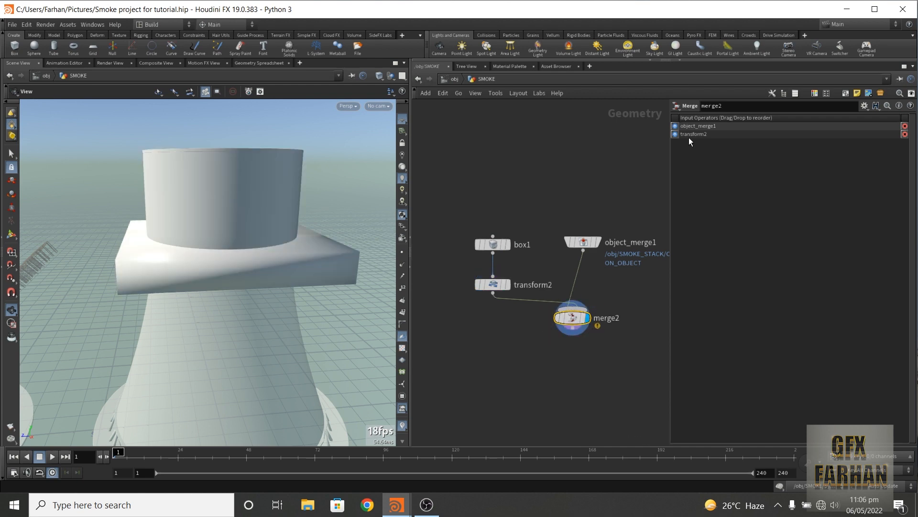
{"action": "left_click_drag", "start_coordinate": [689, 135], "coordinate": [689, 126]}
{"action": "mouse_move", "coordinate": [228, 213]}
{"action": "left_mouse_down"}
{"action": "mouse_move", "coordinate": [226, 290]}
{"action": "mouse_move", "coordinate": [227, 206]}
{"action": "left_mouse_up"}
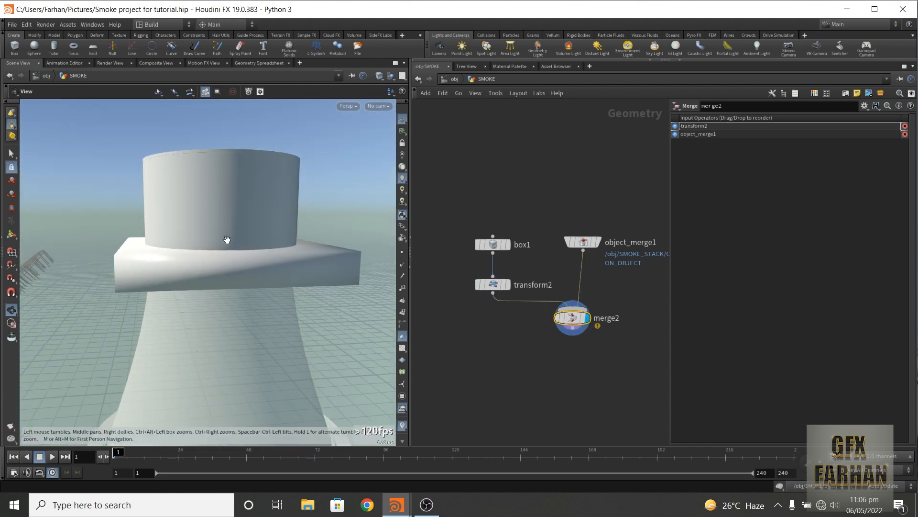
- Add a Collision Source node after merge2 and set its volume Voxel Size to 0.01
{"action": "middle_click_drag", "start_coordinate": [231, 287], "coordinate": [222, 249]}
{"action": "scroll", "coordinate": [510, 182], "scroll_direction": "down", "scroll_amount": 3}
{"action": "key", "text": "Tab"}
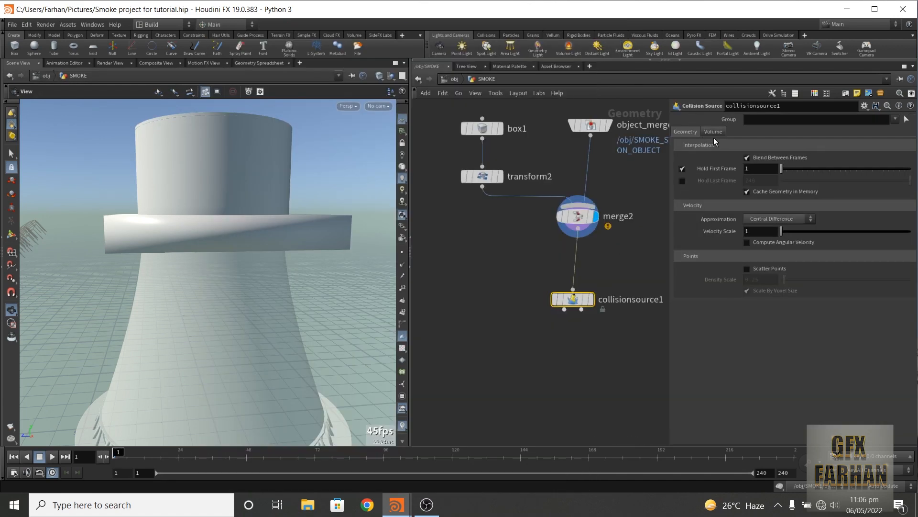
{"action": "left_click", "coordinate": [704, 132]}
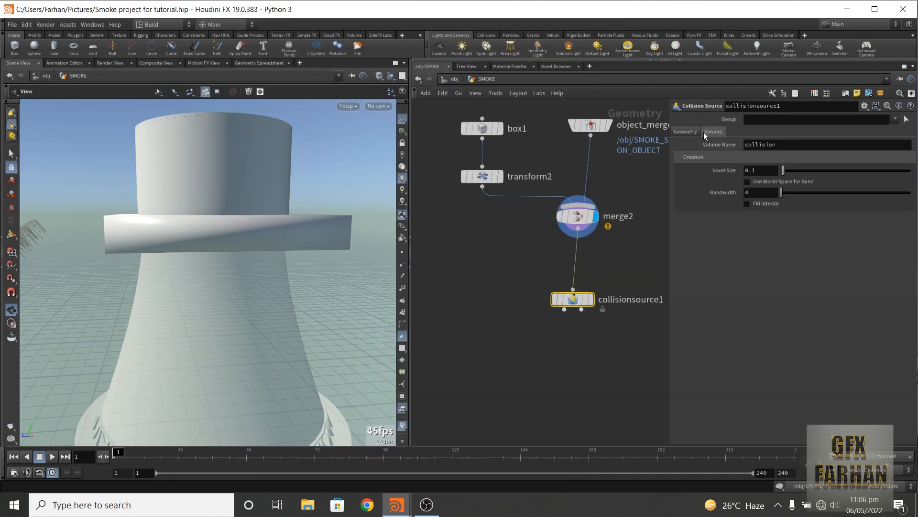
{"action": "left_click", "coordinate": [754, 171]}
{"action": "type", "text": "0"}
{"action": "key", "text": "Return"}
- Create two Null nodes and connect one to each output of collisionsource1
{"action": "middle_click_drag", "start_coordinate": [538, 349], "coordinate": [547, 316]}
{"action": "key", "text": "Tab"}
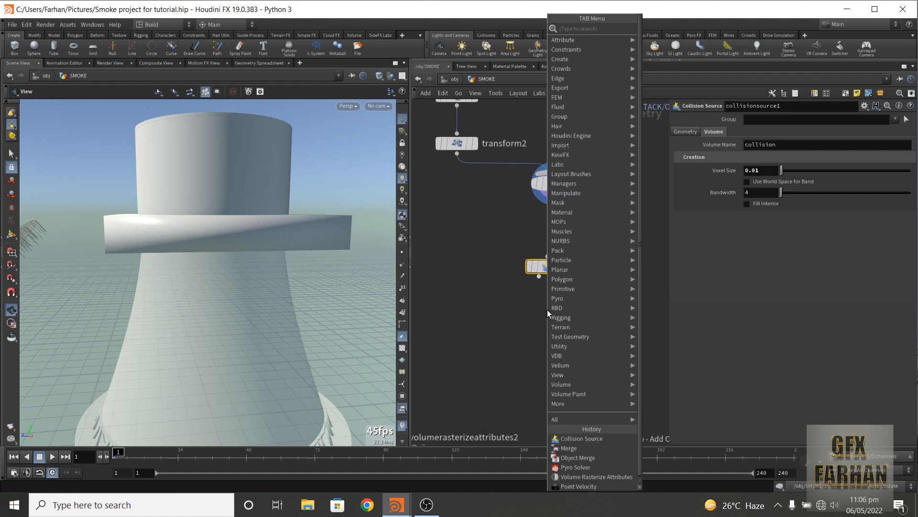
{"action": "type", "text": "null"}
{"action": "key", "text": "Return"}
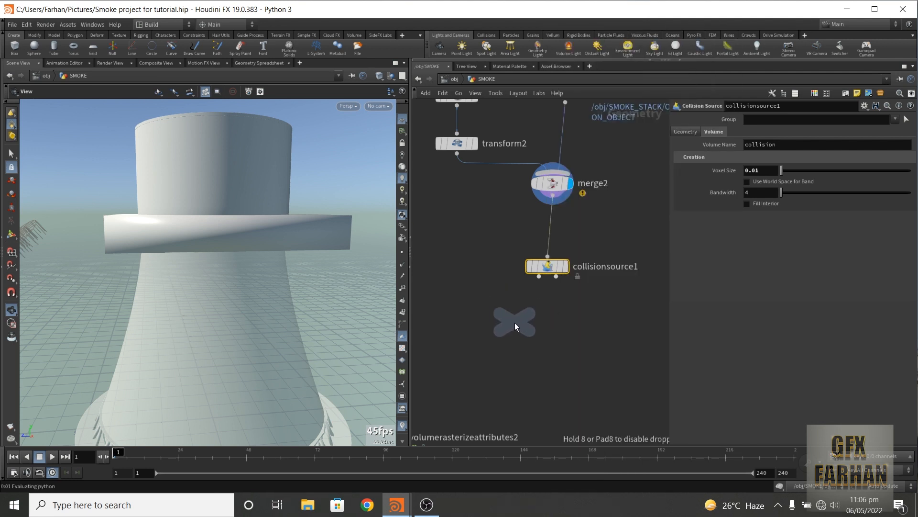
{"action": "left_click", "coordinate": [515, 323]}
{"action": "left_click_drag", "start_coordinate": [515, 324], "coordinate": [598, 325], "text": "alt"}
{"action": "left_click_drag", "start_coordinate": [539, 277], "coordinate": [545, 328]}
{"action": "double_click", "coordinate": [545, 322]}
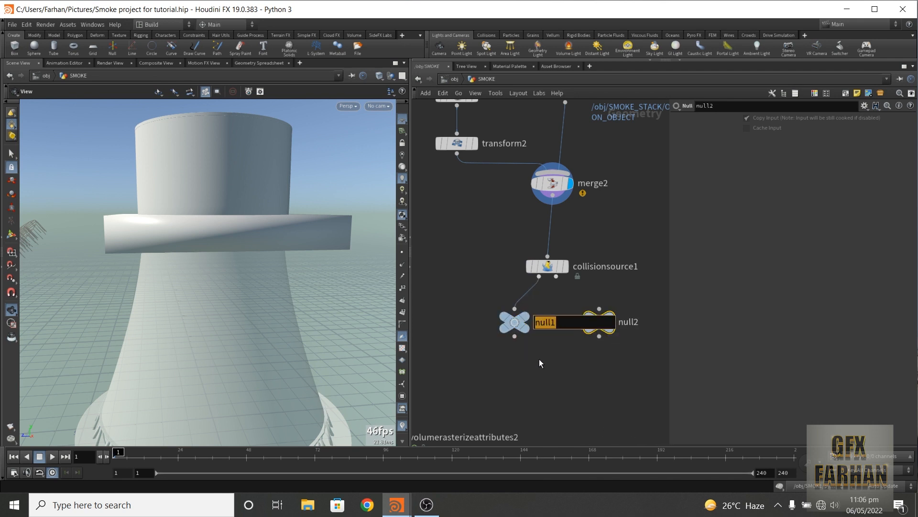
{"action": "left_click", "coordinate": [553, 357]}
{"action": "left_click_drag", "start_coordinate": [557, 277], "coordinate": [594, 312]}
- Display null1 and null2 in turn to inspect the two collision outputs at the tower top
{"action": "mouse_move", "coordinate": [511, 322]}
{"action": "left_click", "coordinate": [537, 301]}
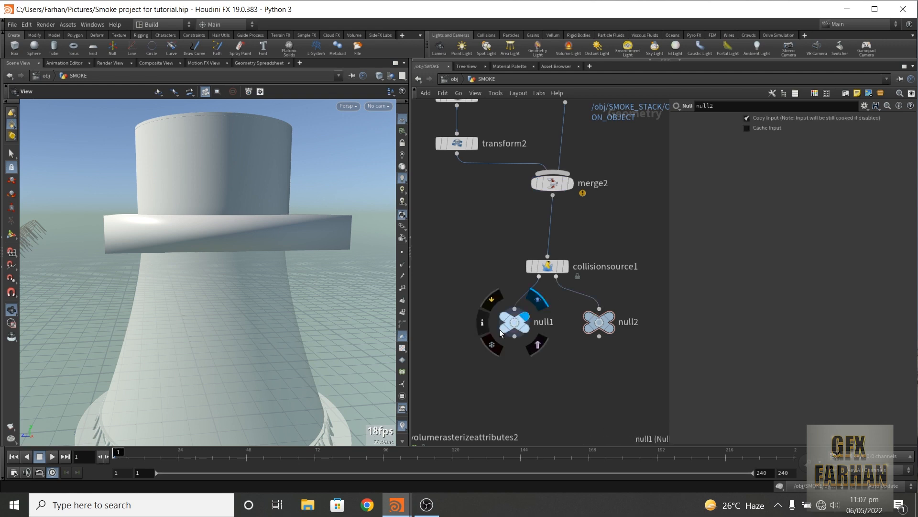
{"action": "mouse_move", "coordinate": [230, 166]}
{"action": "left_mouse_down"}
{"action": "mouse_move", "coordinate": [240, 263]}
{"action": "mouse_move", "coordinate": [225, 254]}
{"action": "mouse_move", "coordinate": [225, 168]}
{"action": "left_mouse_up"}
{"action": "mouse_move", "coordinate": [592, 316]}
{"action": "left_click", "coordinate": [622, 301]}
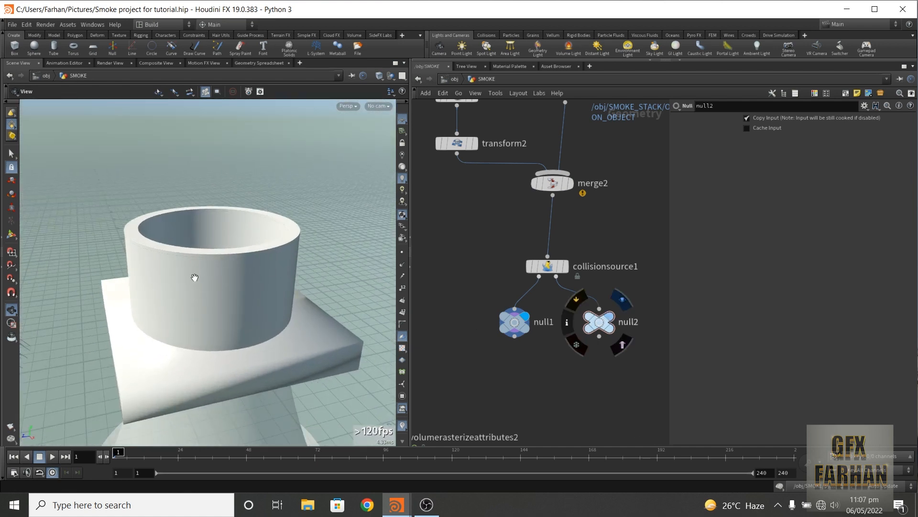
{"action": "left_click_drag", "start_coordinate": [205, 295], "coordinate": [208, 318]}
- Merge null1 and null2, connect the merge to pyrosolver1's second input, and display pyrosolver1
{"action": "middle_click_drag", "start_coordinate": [545, 365], "coordinate": [533, 323]}
{"action": "key", "text": "Tab"}
{"action": "type", "text": "mer"}
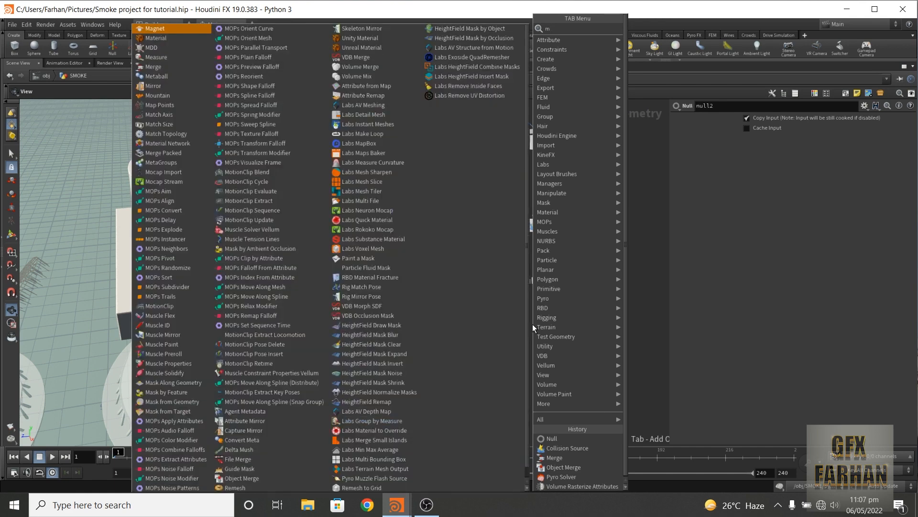
{"action": "key", "text": "Return"}
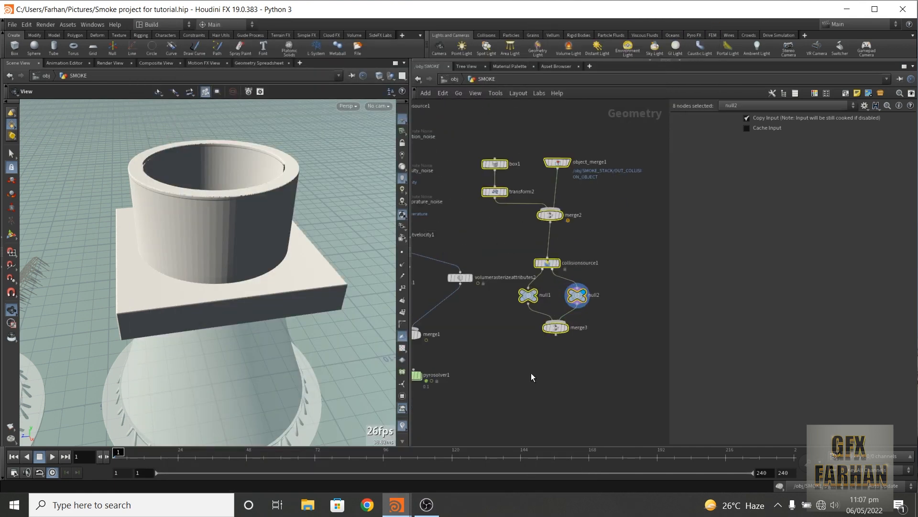
{"action": "middle_click_drag", "start_coordinate": [455, 401], "coordinate": [506, 348]}
{"action": "scroll", "coordinate": [506, 351], "scroll_direction": "up", "scroll_amount": 2}
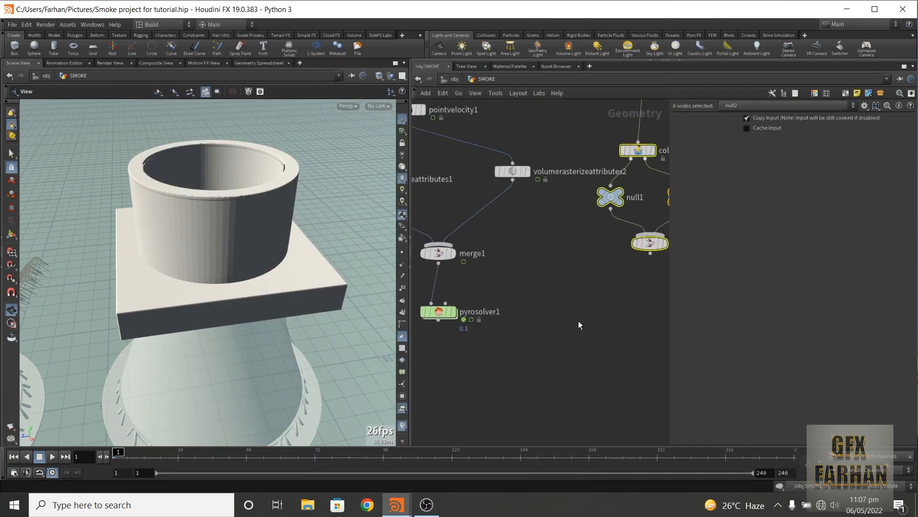
{"action": "left_click", "coordinate": [579, 321]}
{"action": "left_click_drag", "start_coordinate": [650, 254], "coordinate": [458, 335]}
{"action": "scroll", "coordinate": [510, 352], "scroll_direction": "down", "scroll_amount": 2}
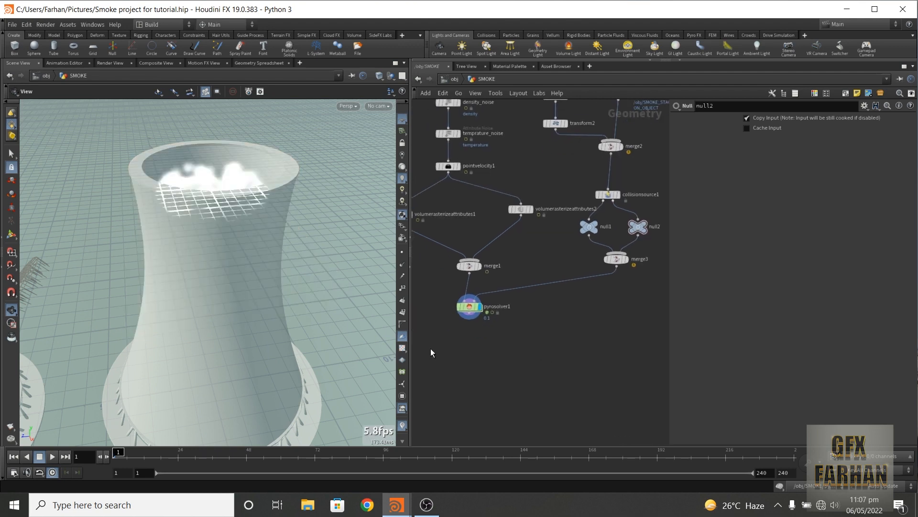
- Set the viewport to show all objects instead of ghosting the others
{"action": "left_click_drag", "start_coordinate": [246, 303], "coordinate": [250, 278]}
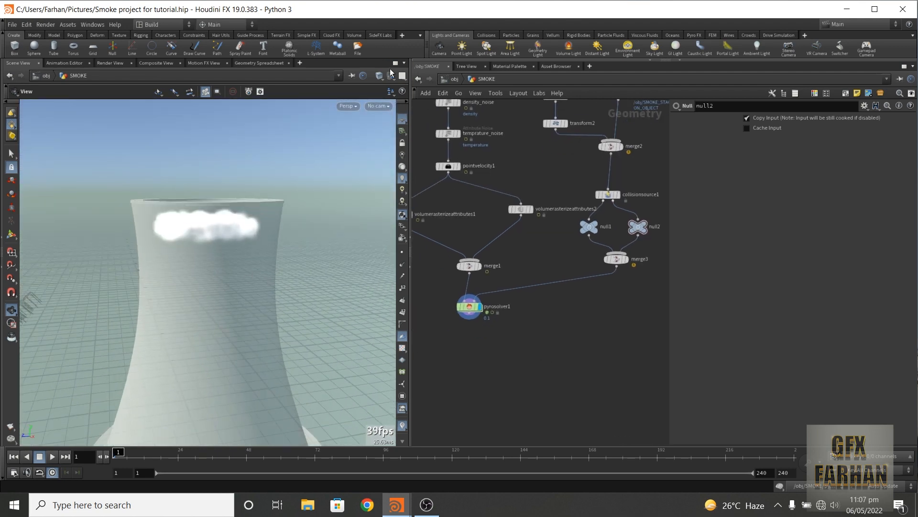
{"action": "left_click", "coordinate": [391, 76]}
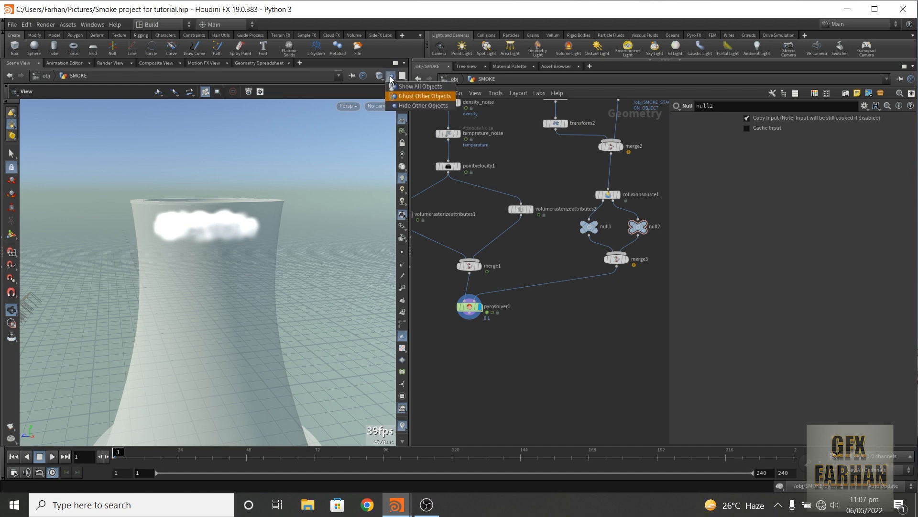
{"action": "left_click", "coordinate": [412, 87]}
{"action": "scroll", "coordinate": [288, 215], "scroll_direction": "down", "scroll_amount": 2}
{"action": "middle_click_drag", "start_coordinate": [185, 320], "coordinate": [215, 285]}
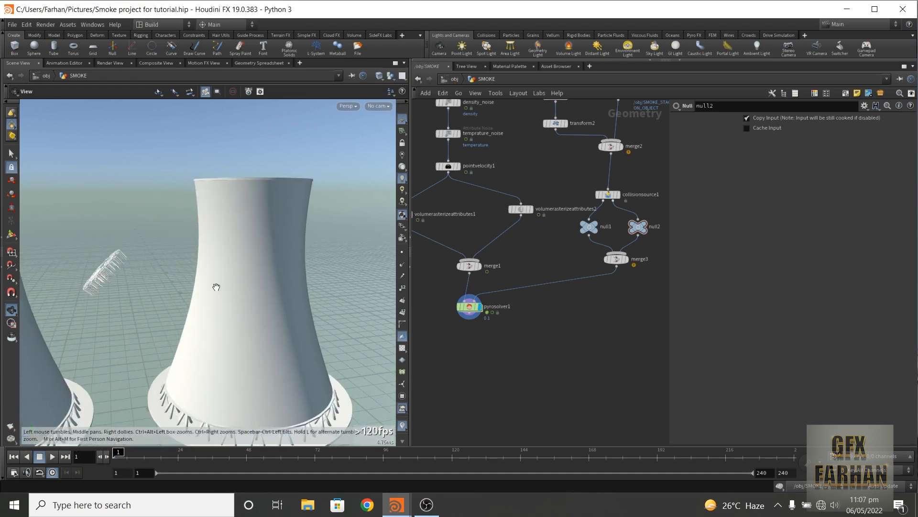
- Play the smoke simulation to check how the plume leaves the tower, and stop the playback
{"action": "left_click_drag", "start_coordinate": [215, 285], "coordinate": [222, 268]}
{"action": "scroll", "coordinate": [222, 267], "scroll_direction": "down", "scroll_amount": 2}
{"action": "left_click", "coordinate": [56, 457]}
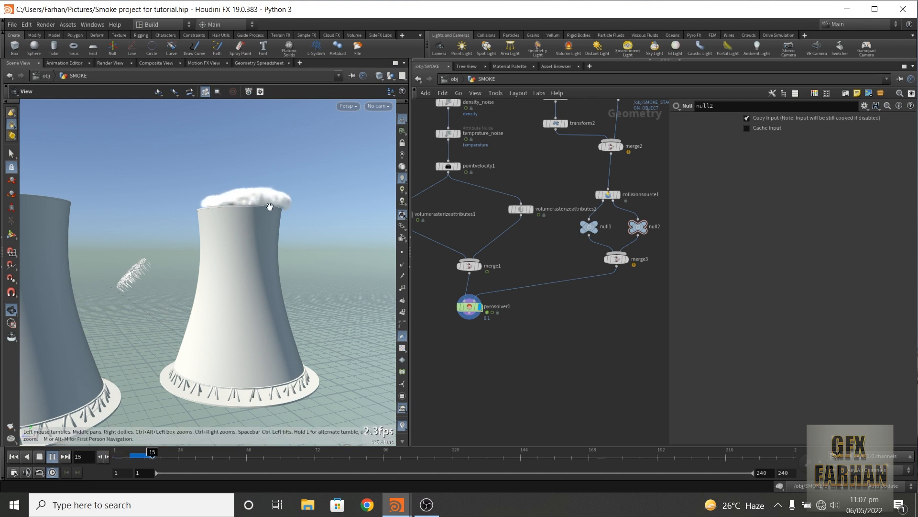
{"action": "left_click_drag", "start_coordinate": [248, 227], "coordinate": [254, 227]}
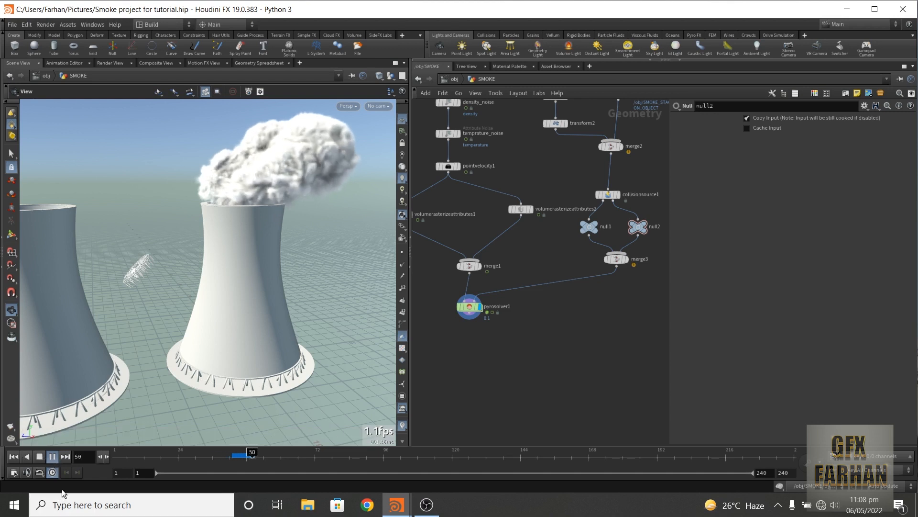
{"action": "left_click", "coordinate": [40, 457]}
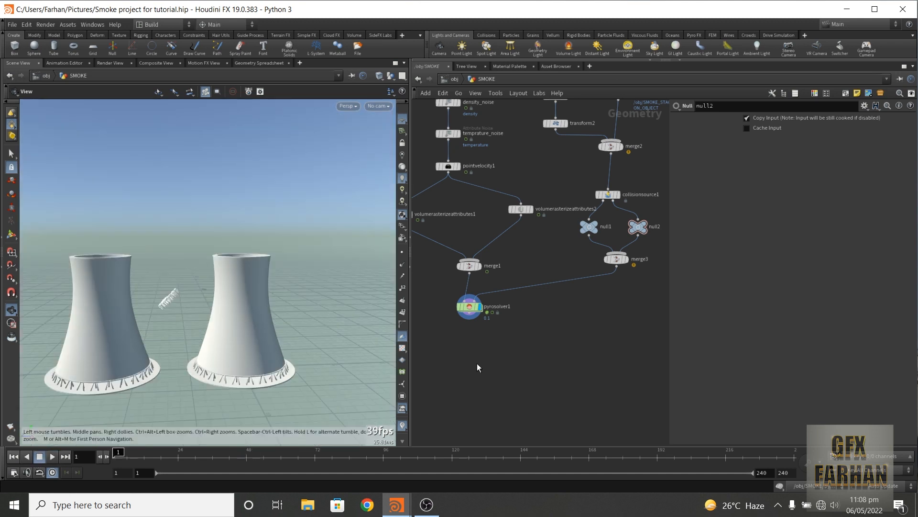
- Switch to the Houdini window with the LARGE SCALE SMOKE.hip project
{"action": "middle_click_drag", "start_coordinate": [478, 362], "coordinate": [509, 344]}
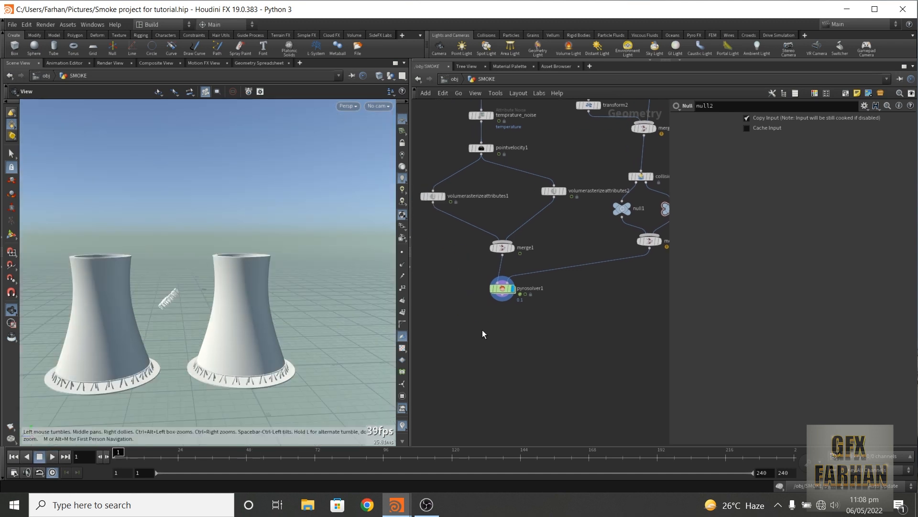
{"action": "scroll", "coordinate": [511, 305], "scroll_direction": "up", "scroll_amount": 3}
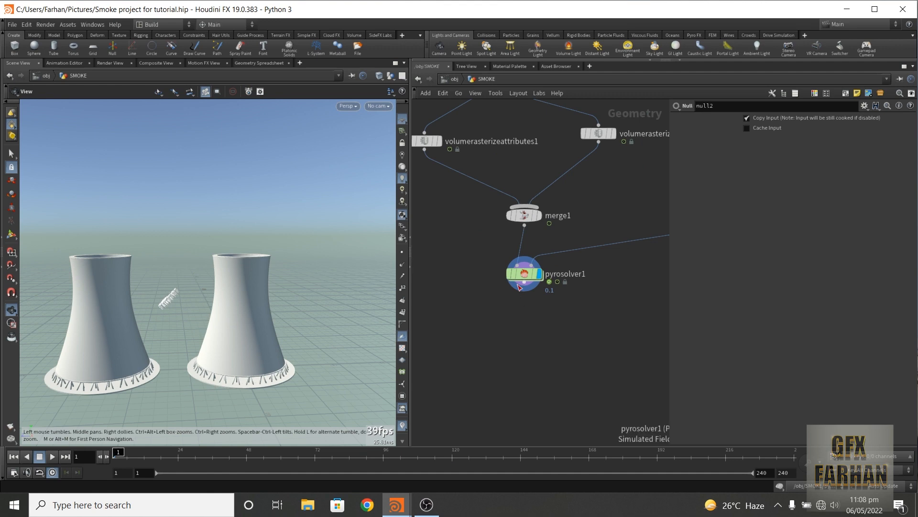
{"action": "scroll", "coordinate": [543, 349], "scroll_direction": "down", "scroll_amount": 5}
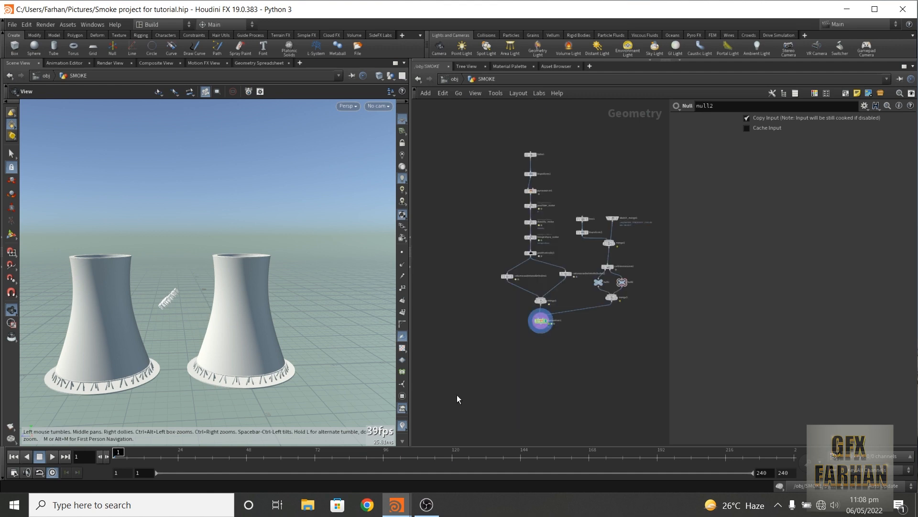
{"action": "mouse_move", "coordinate": [396, 505]}
{"action": "left_click", "coordinate": [314, 458]}
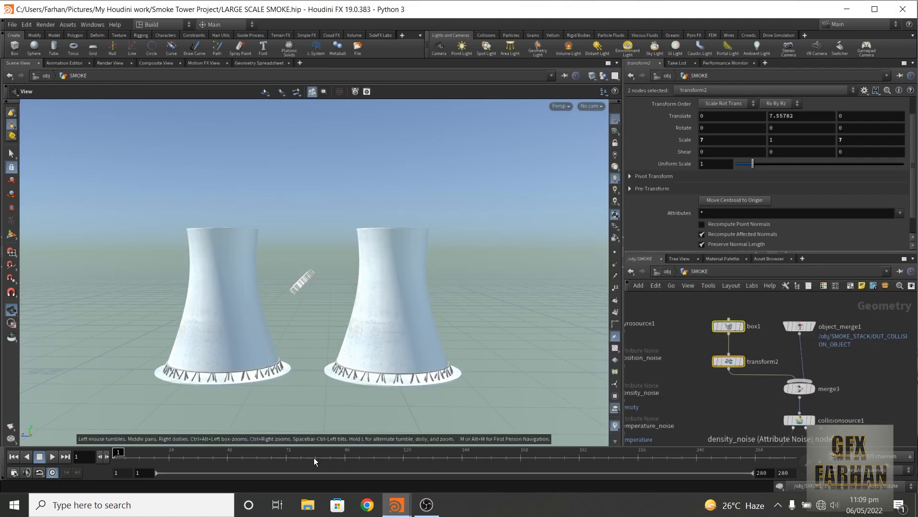
- Open the forces network inside pyrosolver1 and examine the parameters of gaswind1
{"action": "middle_click_drag", "start_coordinate": [735, 407], "coordinate": [802, 442]}
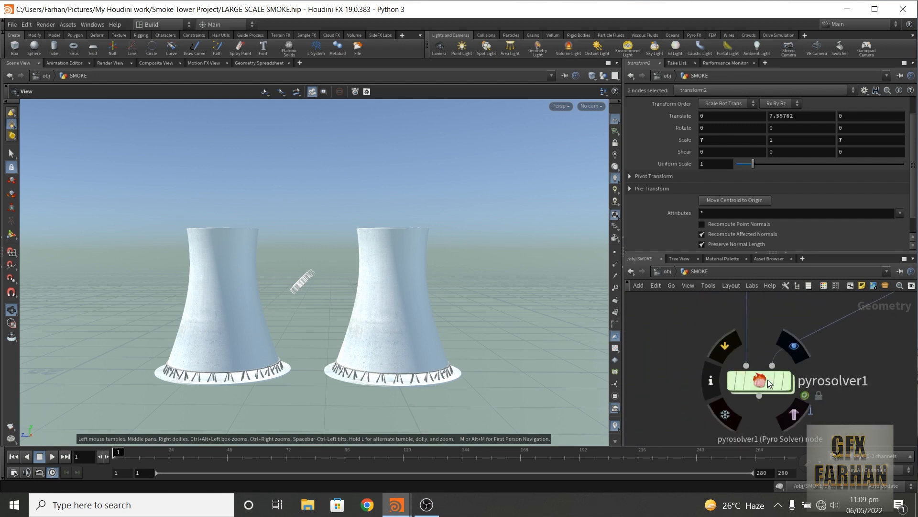
{"action": "double_click", "coordinate": [762, 381]}
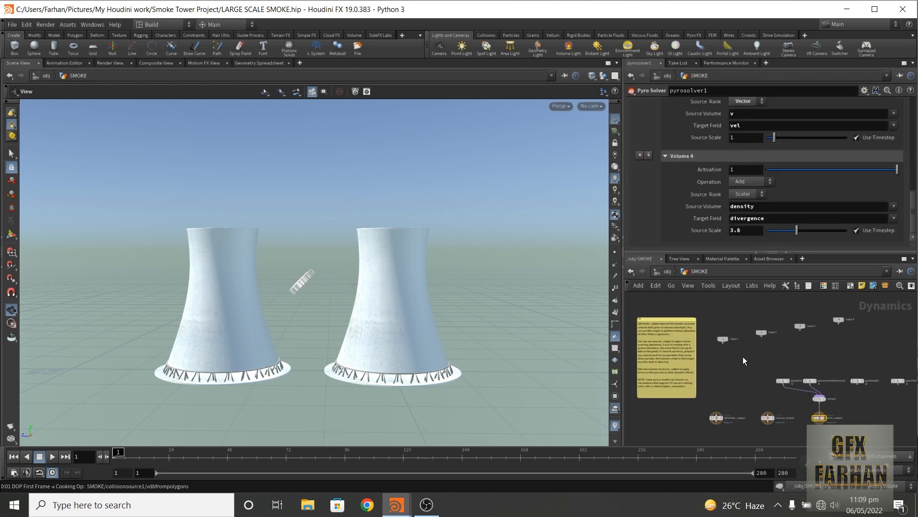
{"action": "scroll", "coordinate": [817, 396], "scroll_direction": "up", "scroll_amount": 5}
{"action": "left_click", "coordinate": [741, 344]}
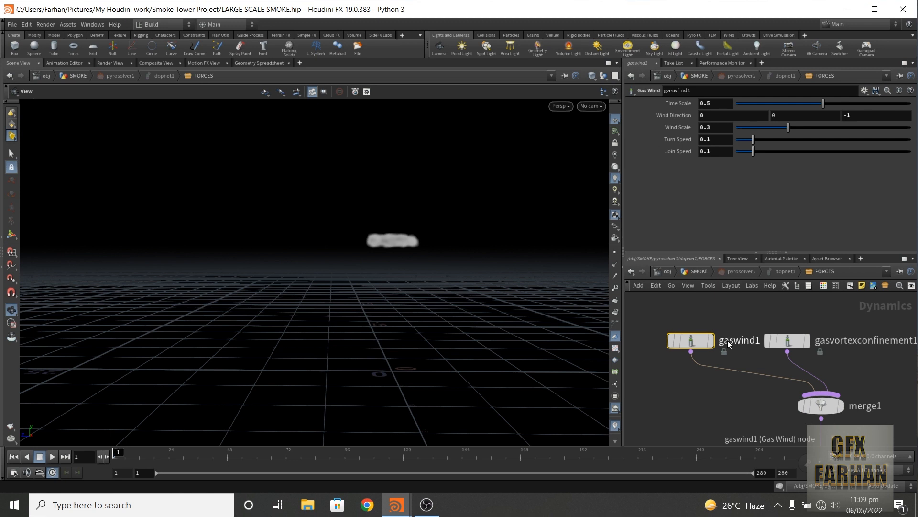
{"action": "mouse_move", "coordinate": [686, 347]}
{"action": "middle_click_drag", "start_coordinate": [695, 334], "coordinate": [682, 325]}
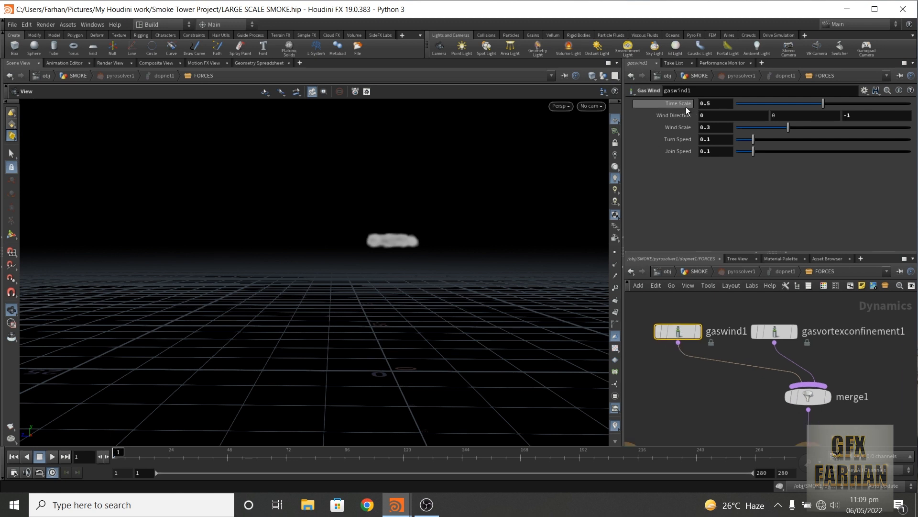
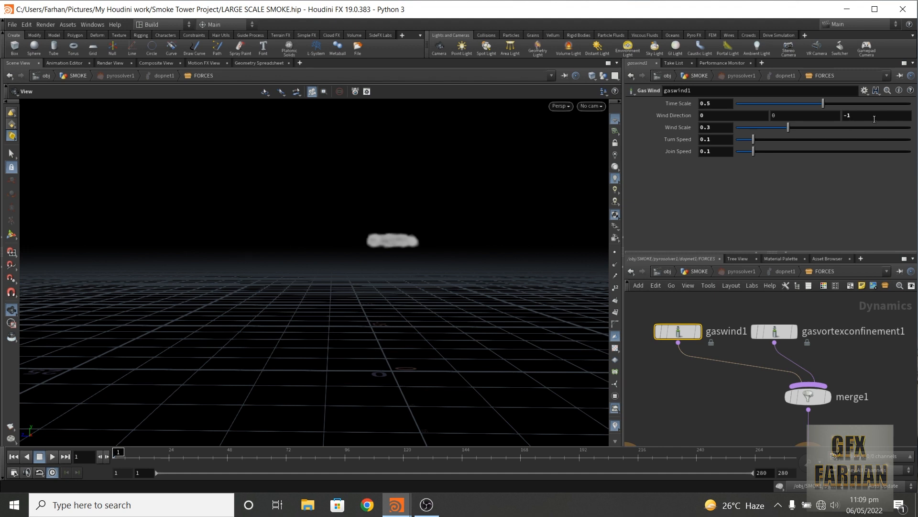
- Return to the SMOKE network, check pyrosolver1's wind settings and select the whole node chain feeding it
{"action": "mouse_move", "coordinate": [747, 394]}
{"action": "middle_mouse_down"}
{"action": "mouse_move", "coordinate": [703, 303]}
{"action": "mouse_move", "coordinate": [739, 382]}
{"action": "middle_mouse_up"}
{"action": "scroll", "coordinate": [741, 386], "scroll_direction": "down", "scroll_amount": 2}
{"action": "left_click", "coordinate": [751, 337]}
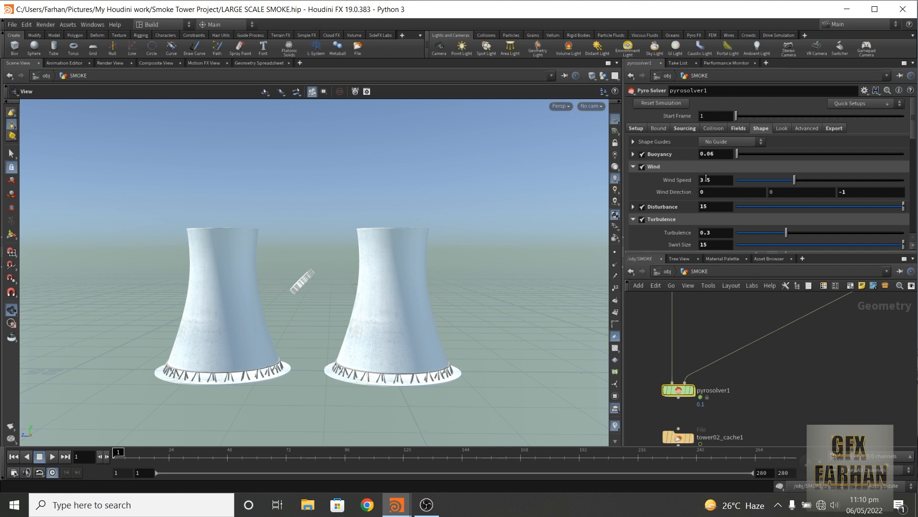
{"action": "scroll", "coordinate": [789, 364], "scroll_direction": "down", "scroll_amount": 5}
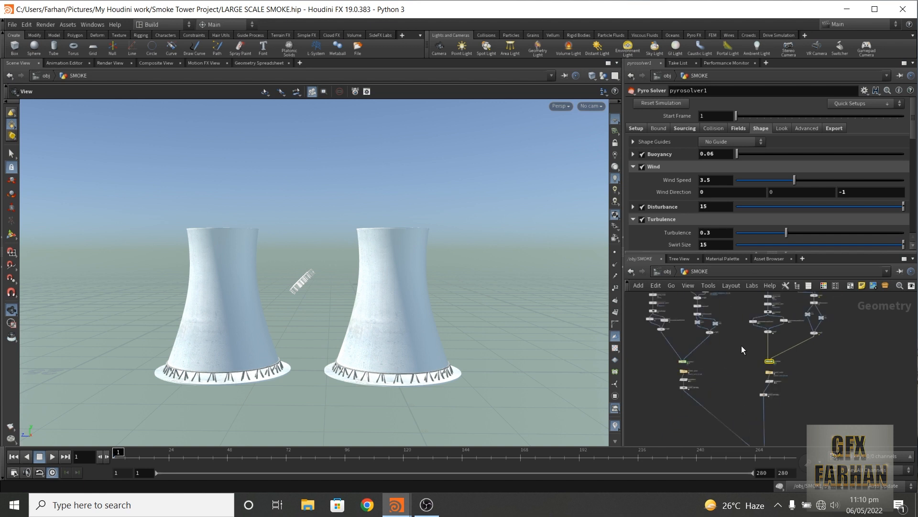
{"action": "middle_click_drag", "start_coordinate": [742, 346], "coordinate": [738, 391]}
{"action": "left_click_drag", "start_coordinate": [740, 297], "coordinate": [844, 412]}
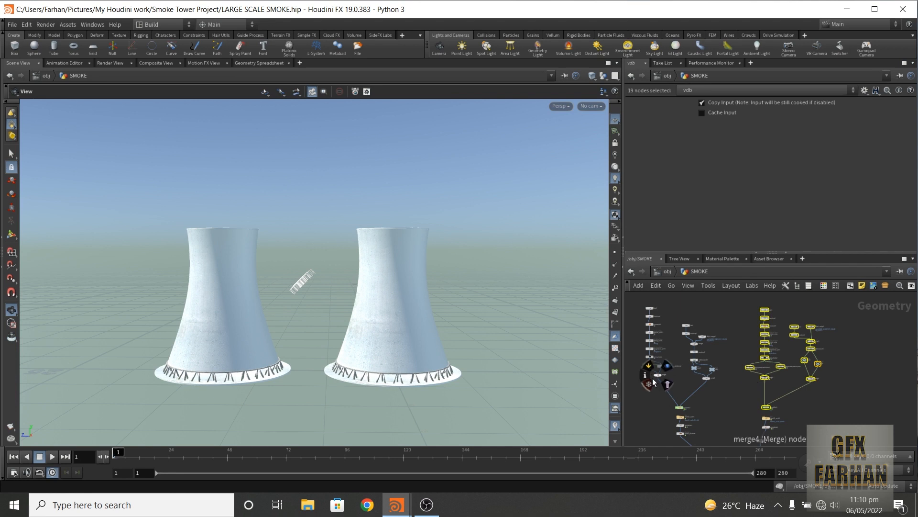
- Examine the second tower's collision branch around merge6 and open transform5's parameters
{"action": "scroll", "coordinate": [673, 404], "scroll_direction": "up", "scroll_amount": 3}
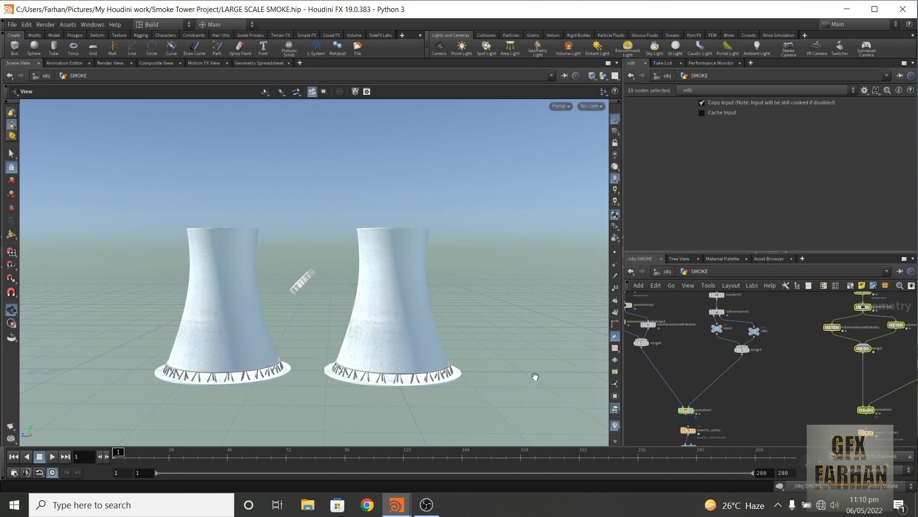
{"action": "scroll", "coordinate": [679, 311], "scroll_direction": "up", "scroll_amount": 1}
{"action": "middle_click_drag", "start_coordinate": [679, 311], "coordinate": [664, 372]}
{"action": "scroll", "coordinate": [720, 371], "scroll_direction": "up", "scroll_amount": 3}
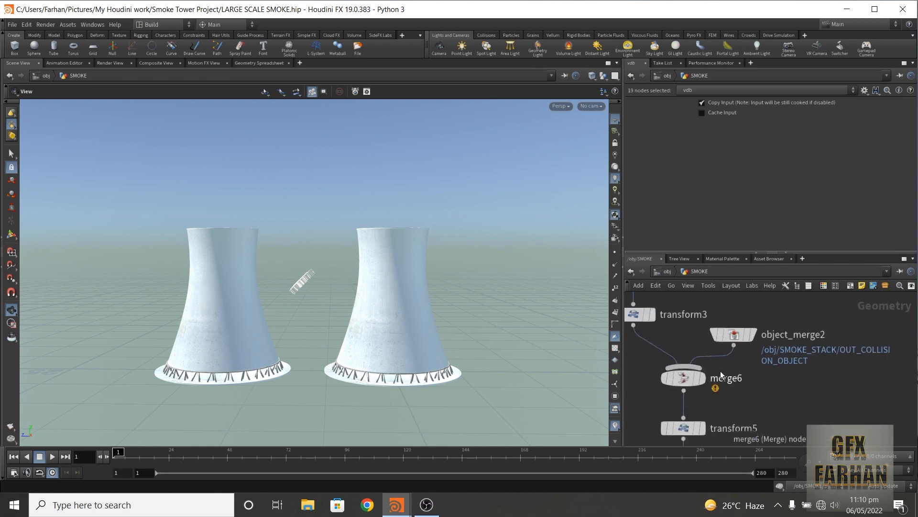
{"action": "scroll", "coordinate": [774, 399], "scroll_direction": "down", "scroll_amount": 2}
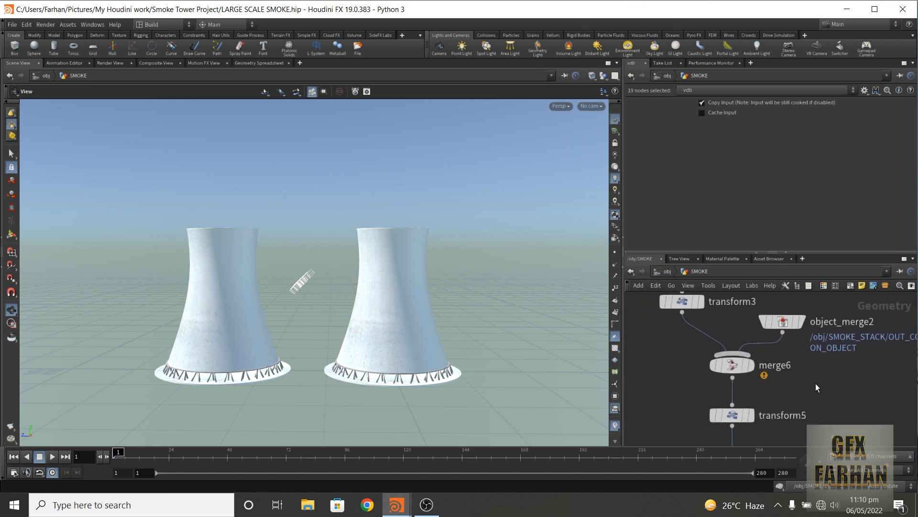
{"action": "middle_click_drag", "start_coordinate": [679, 348], "coordinate": [666, 317]}
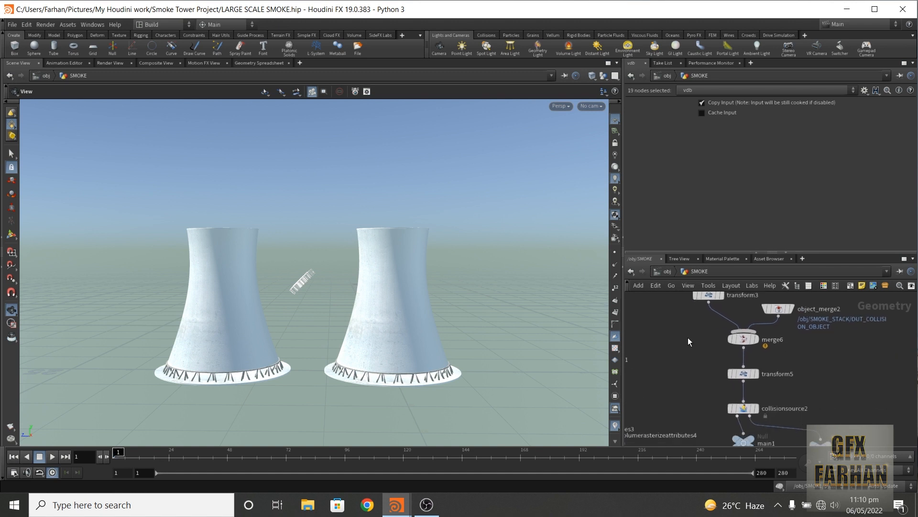
{"action": "left_click", "coordinate": [749, 377]}
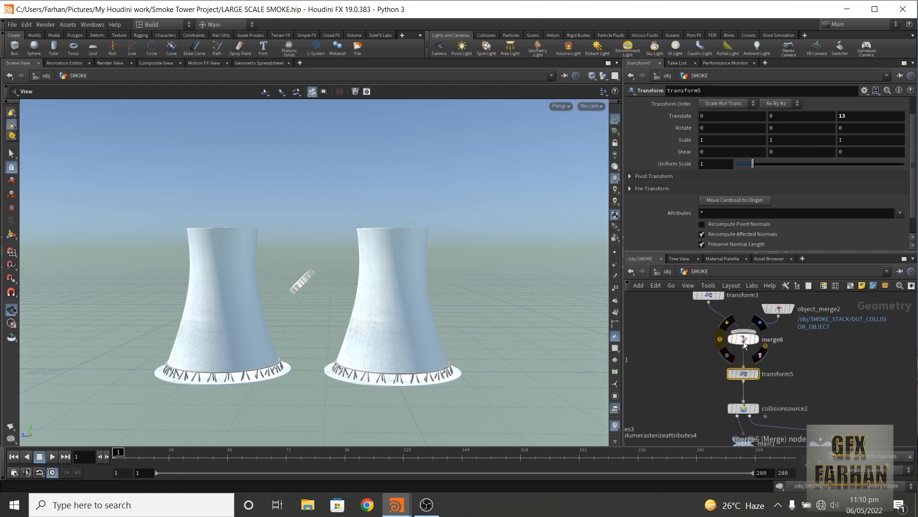
- Display merge6 and transform5 in turn in the viewport to compare where the collision geometry sits on the towers
{"action": "middle_click_drag", "start_coordinate": [765, 376], "coordinate": [721, 380]}
{"action": "scroll", "coordinate": [721, 381], "scroll_direction": "down", "scroll_amount": 5}
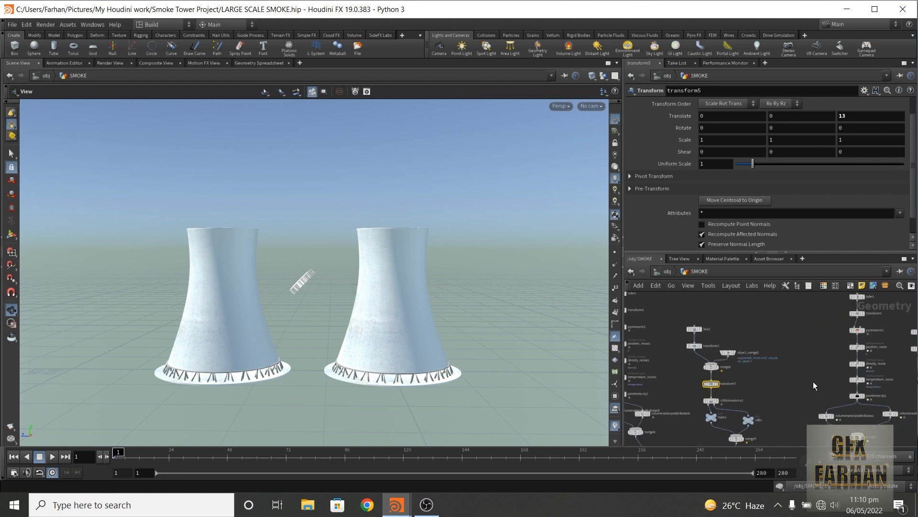
{"action": "mouse_move", "coordinate": [814, 383]}
{"action": "middle_mouse_down"}
{"action": "mouse_move", "coordinate": [692, 389]}
{"action": "mouse_move", "coordinate": [814, 368]}
{"action": "middle_mouse_up"}
{"action": "scroll", "coordinate": [804, 376], "scroll_direction": "up", "scroll_amount": 5}
{"action": "scroll", "coordinate": [751, 366], "scroll_direction": "down", "scroll_amount": 3}
{"action": "middle_click_drag", "start_coordinate": [688, 364], "coordinate": [816, 365]}
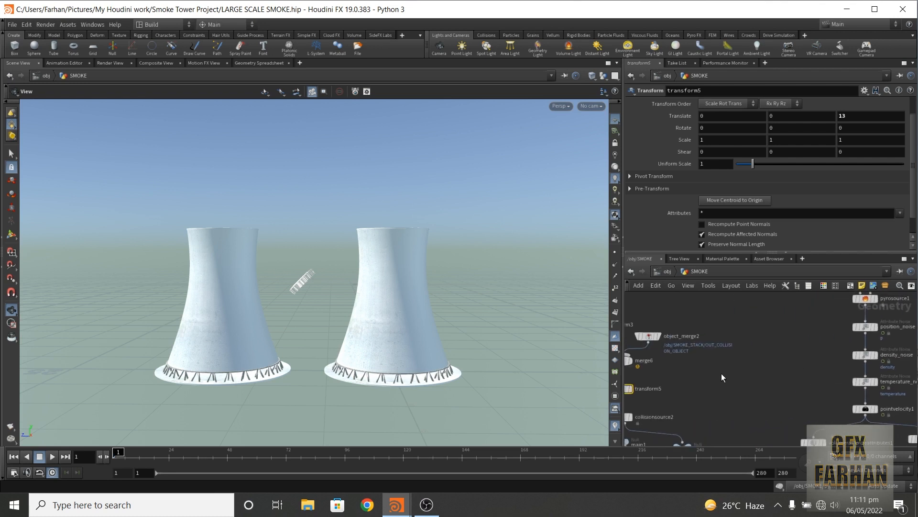
{"action": "middle_click_drag", "start_coordinate": [721, 375], "coordinate": [781, 395]}
{"action": "scroll", "coordinate": [723, 359], "scroll_direction": "up", "scroll_amount": 4}
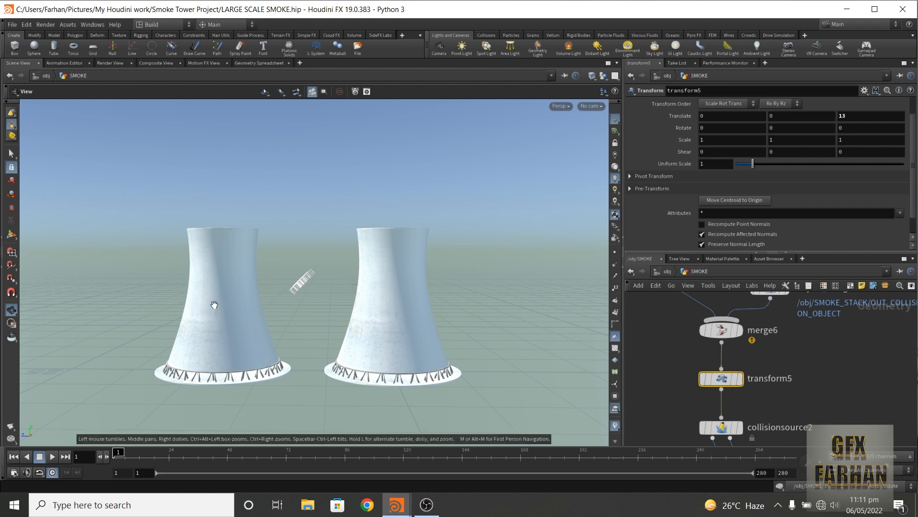
{"action": "scroll", "coordinate": [773, 363], "scroll_direction": "down", "scroll_amount": 3}
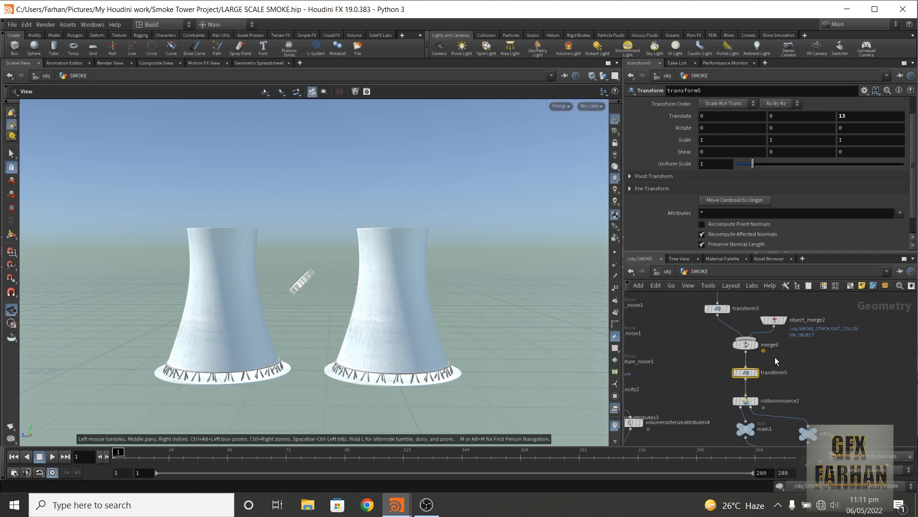
{"action": "middle_click_drag", "start_coordinate": [813, 373], "coordinate": [806, 401]}
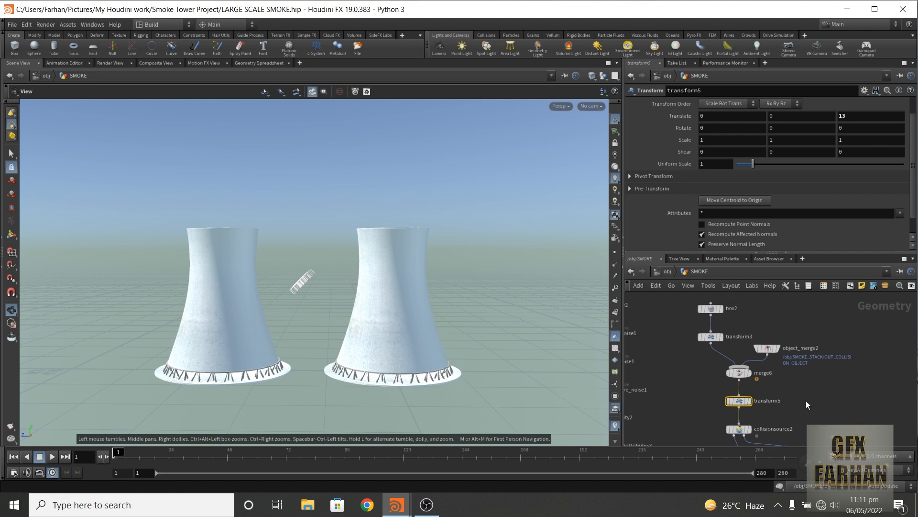
{"action": "left_click", "coordinate": [749, 373]}
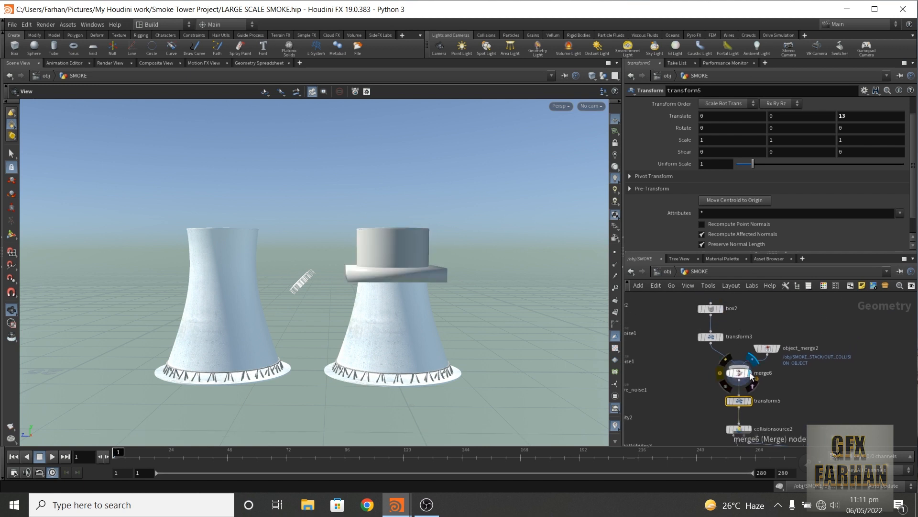
{"action": "left_click", "coordinate": [752, 403]}
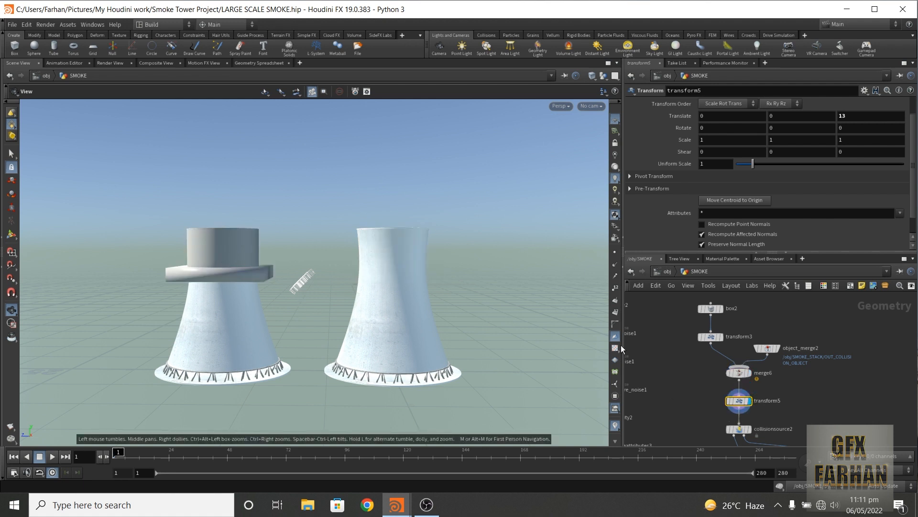
- Examine how the second tower's source and collision branches join at its Pyro Solver, back up to temperature_noise1
{"action": "middle_click_drag", "start_coordinate": [789, 406], "coordinate": [783, 332]}
{"action": "middle_click_drag", "start_coordinate": [757, 372], "coordinate": [796, 321]}
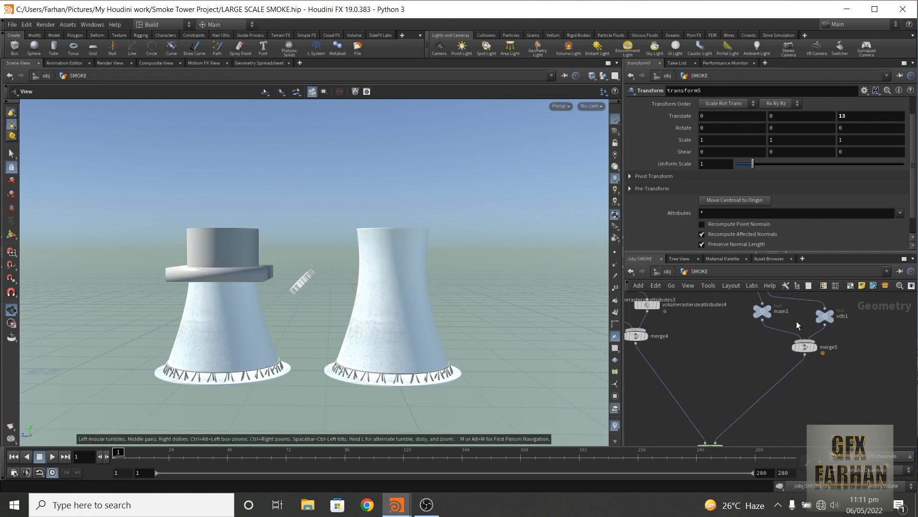
{"action": "middle_click_drag", "start_coordinate": [750, 441], "coordinate": [771, 374]}
{"action": "middle_click_drag", "start_coordinate": [690, 377], "coordinate": [692, 416]}
{"action": "scroll", "coordinate": [698, 376], "scroll_direction": "down", "scroll_amount": 2}
{"action": "scroll", "coordinate": [684, 370], "scroll_direction": "up", "scroll_amount": 5}
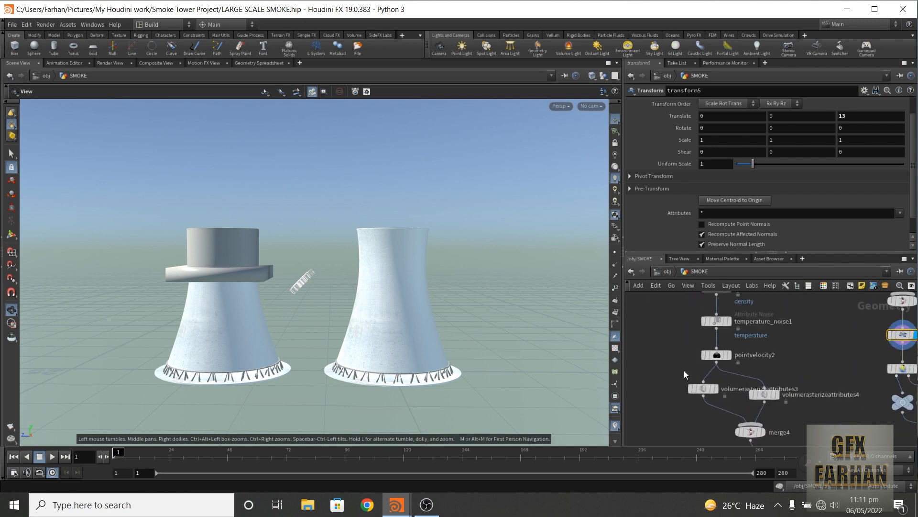
{"action": "left_click", "coordinate": [733, 330]}
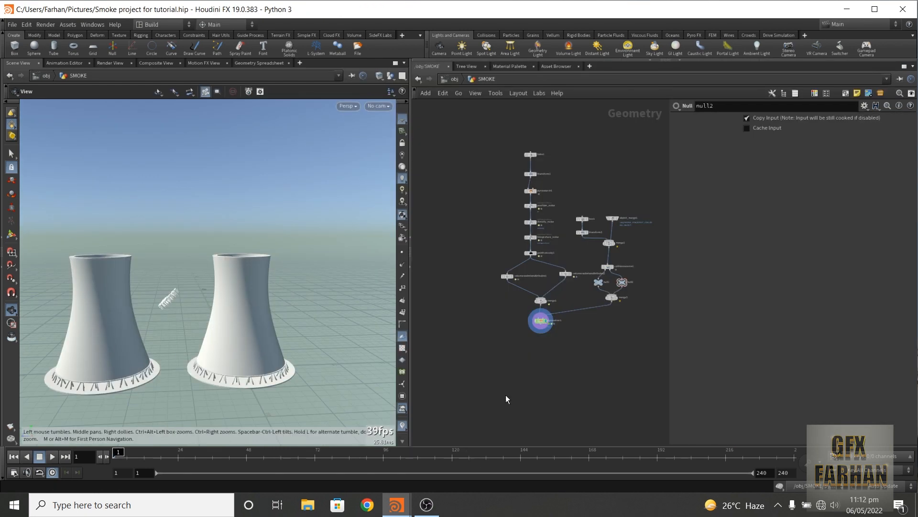
- In Smoke project for tutorial.hip, add a File Cache node and connect pyrosolver1's output to it
{"action": "key", "text": "Tab"}
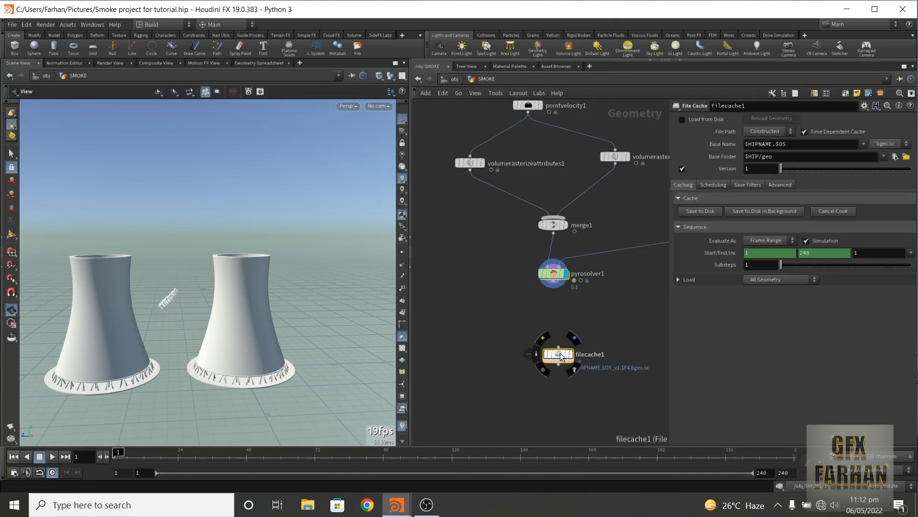
{"action": "left_click_drag", "start_coordinate": [554, 282], "coordinate": [559, 348]}
{"action": "middle_click_drag", "start_coordinate": [521, 298], "coordinate": [498, 307]}
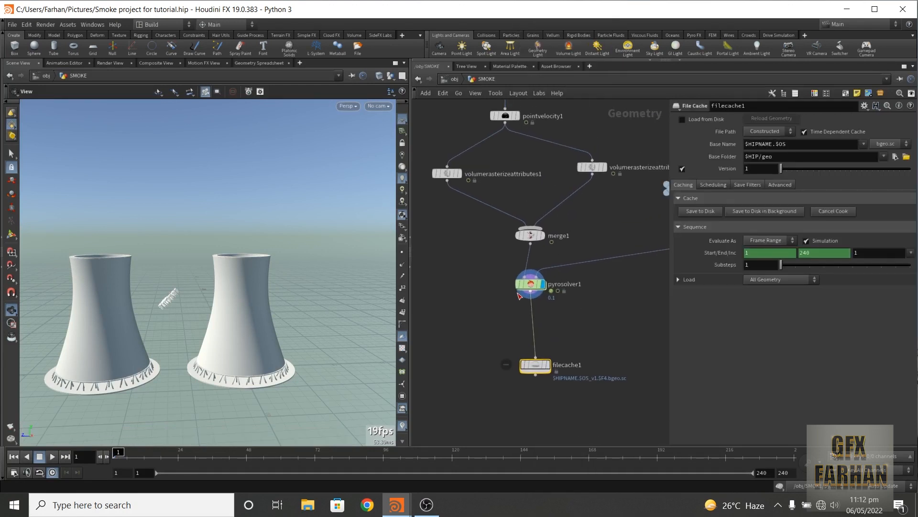
- In pyrosolver1's export settings, disable the flame field and enable Convert to VDB, Use 16bit Float, Cull Volumes and Resample Volumes
{"action": "left_click", "coordinate": [530, 283]}
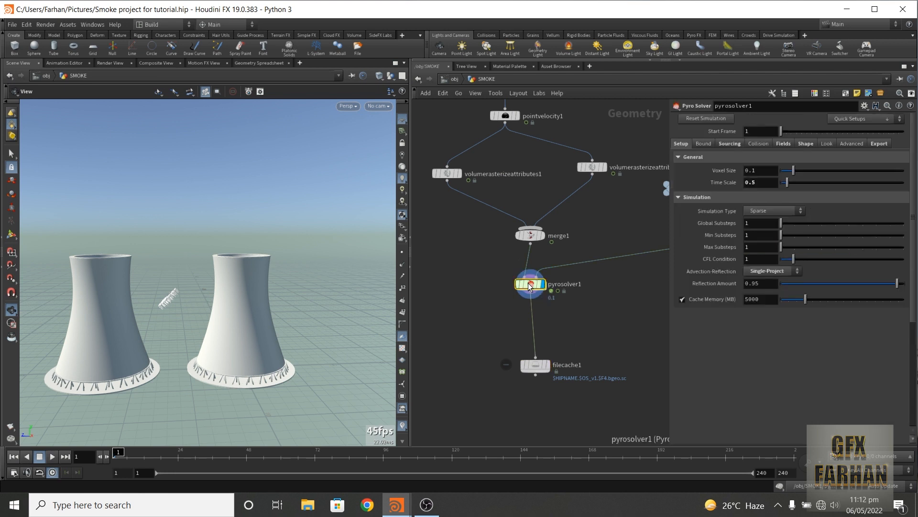
{"action": "left_click", "coordinate": [878, 143]}
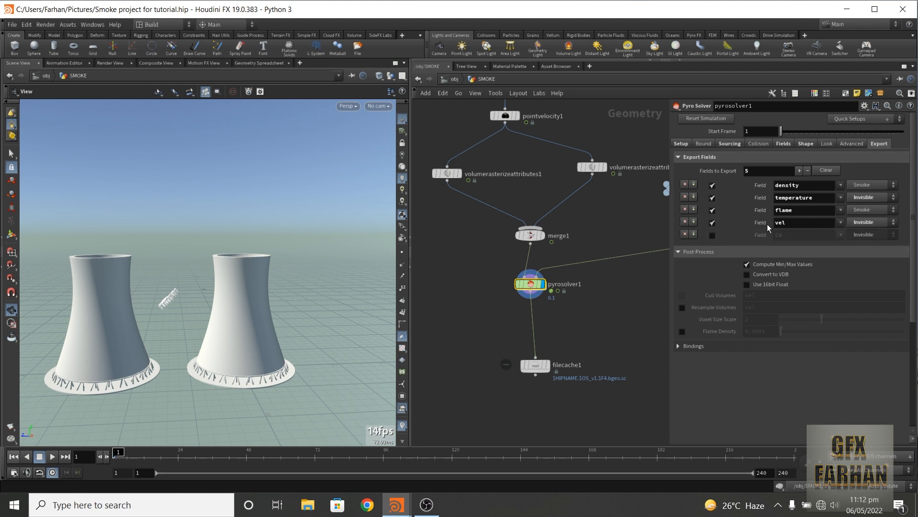
{"action": "left_click", "coordinate": [713, 210]}
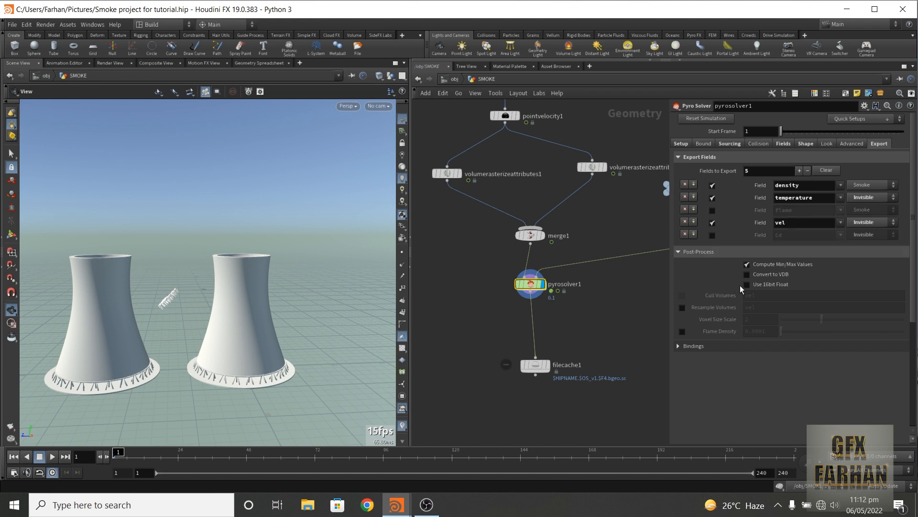
{"action": "left_click", "coordinate": [746, 274]}
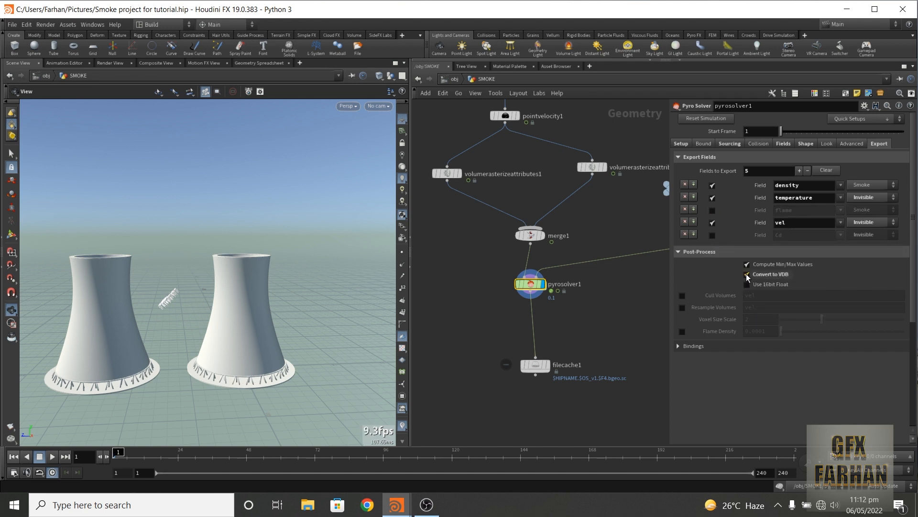
{"action": "left_click", "coordinate": [747, 285]}
{"action": "left_click", "coordinate": [682, 295]}
{"action": "left_click", "coordinate": [682, 308]}
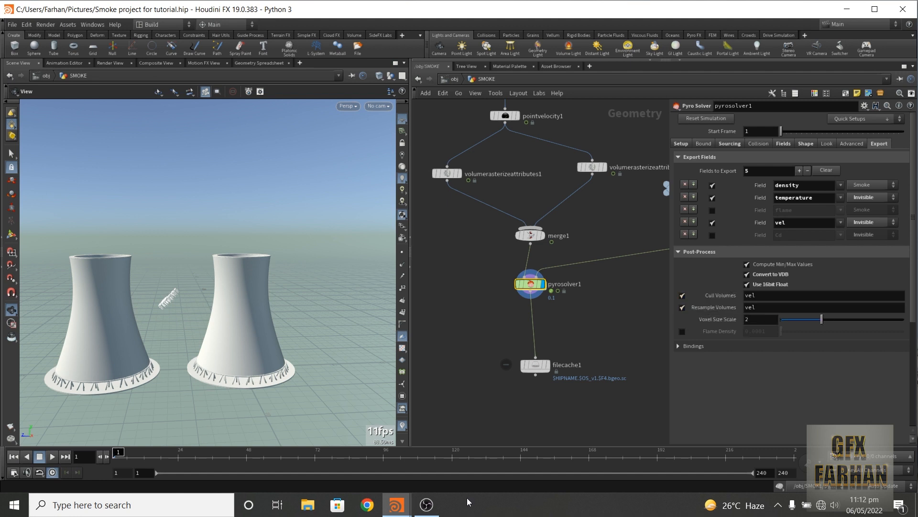
- Switch to LARGE SCALE SMOKE.hip, examine pyrosolver2's export fields and post-process options, and return to the tutorial project
{"action": "mouse_move", "coordinate": [396, 505]}
{"action": "left_click", "coordinate": [361, 479]}
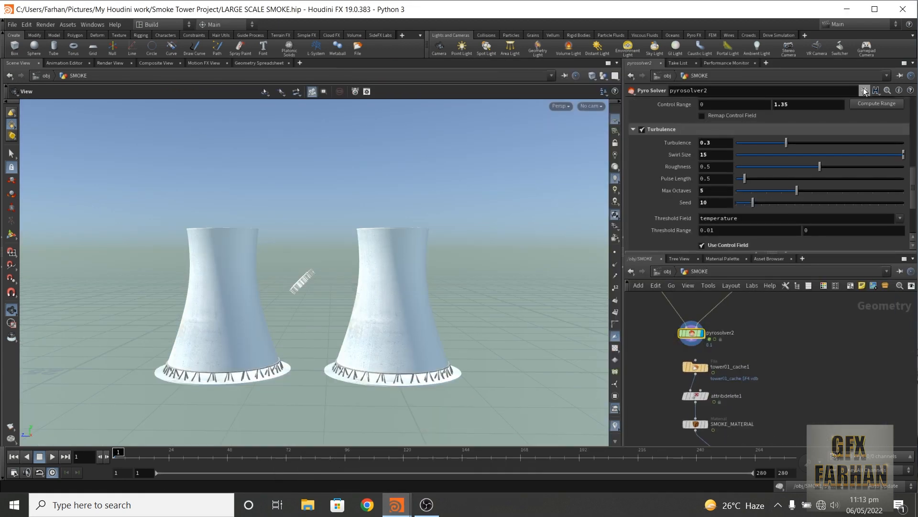
{"action": "scroll", "coordinate": [836, 179], "scroll_direction": "up", "scroll_amount": 8}
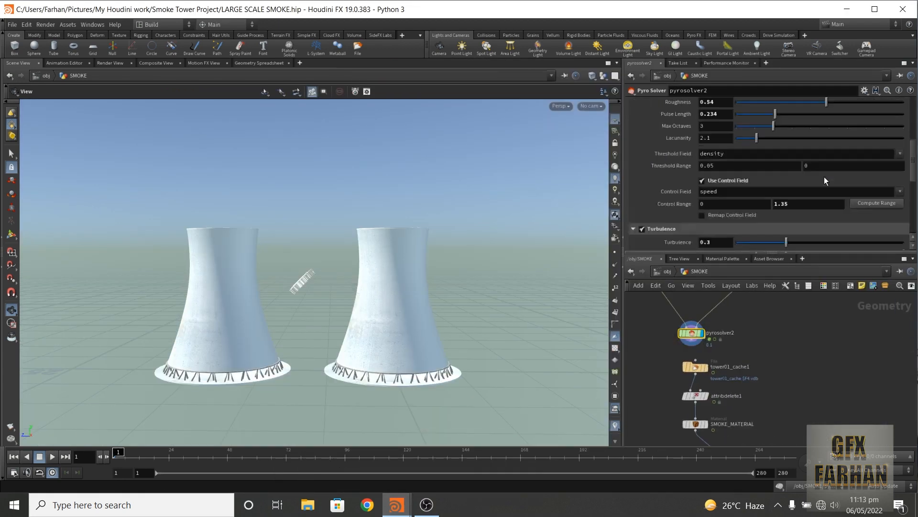
{"action": "scroll", "coordinate": [836, 139], "scroll_direction": "up", "scroll_amount": 1}
{"action": "left_click", "coordinate": [834, 128]}
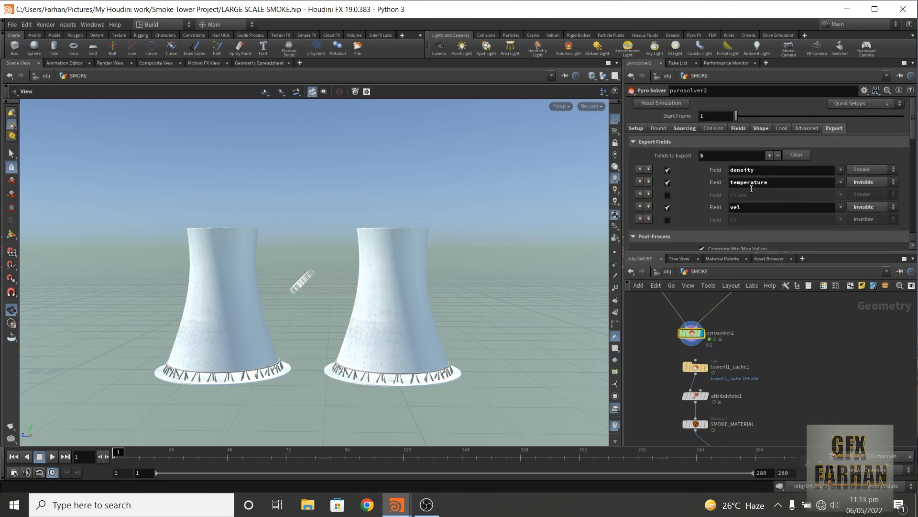
{"action": "left_click_drag", "start_coordinate": [914, 122], "coordinate": [914, 154]}
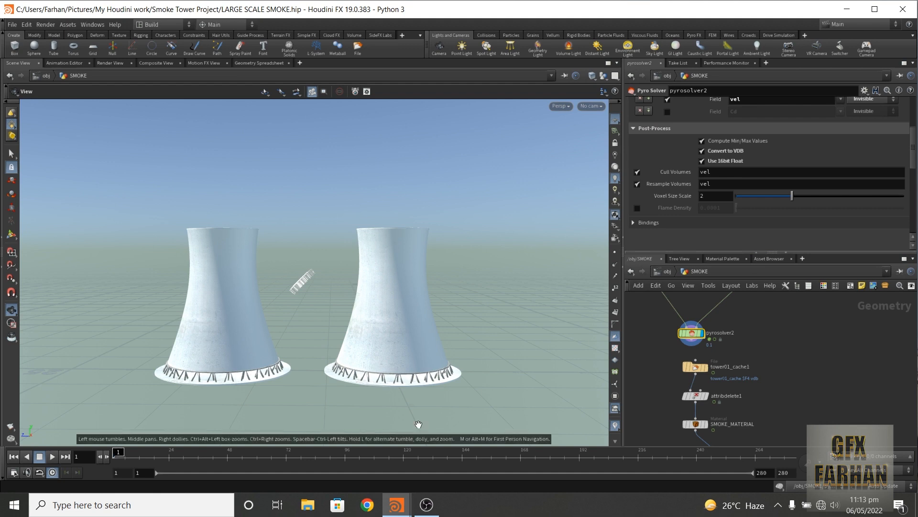
{"action": "mouse_move", "coordinate": [396, 504]}
{"action": "left_click", "coordinate": [455, 460]}
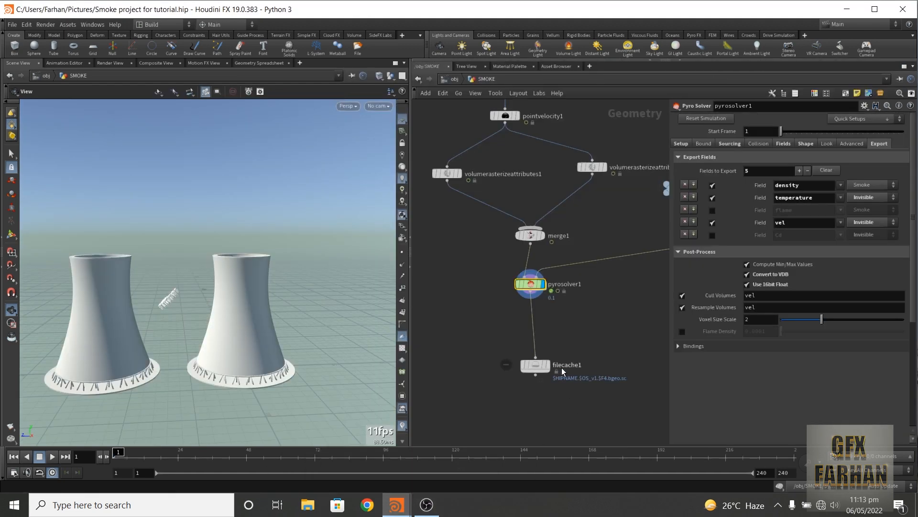
- Review filecache1's save options and set pyrosolver1's voxel size to 0.05
{"action": "left_click", "coordinate": [535, 365]}
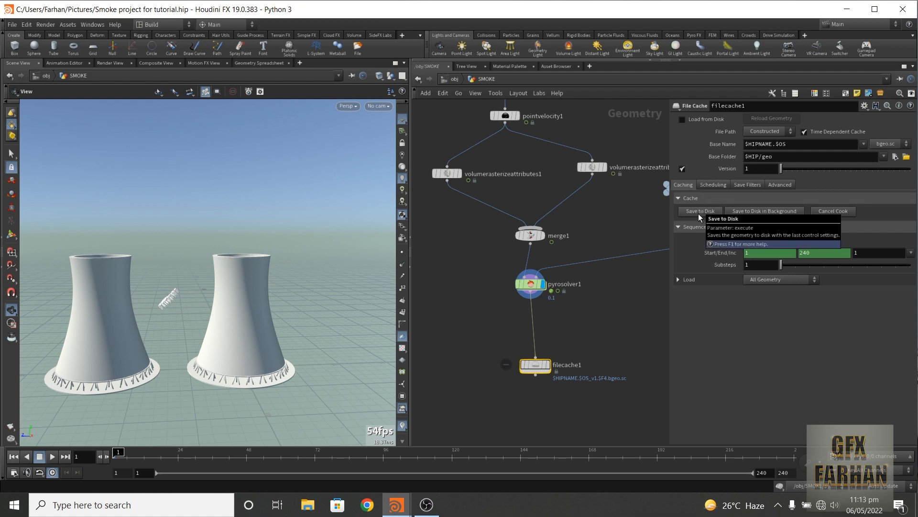
{"action": "scroll", "coordinate": [530, 284], "scroll_direction": "up", "scroll_amount": 3}
{"action": "left_click", "coordinate": [530, 284]}
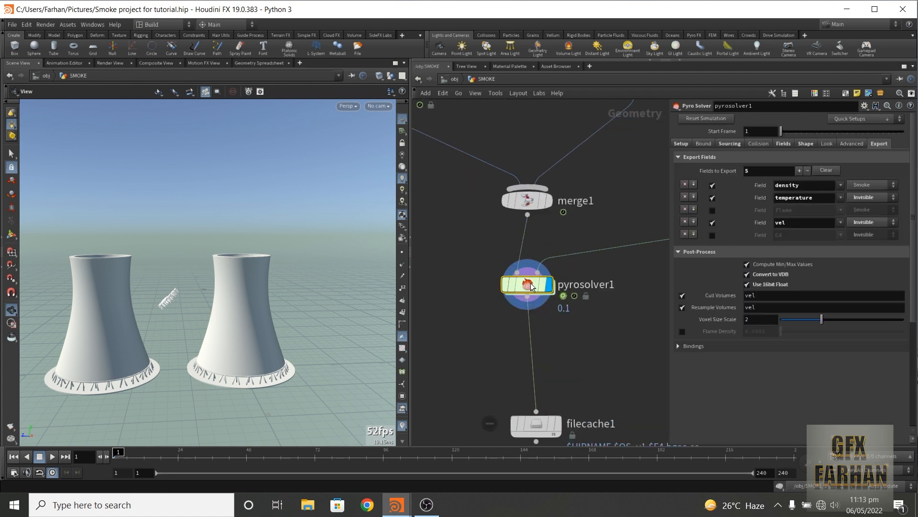
{"action": "left_click", "coordinate": [681, 143]}
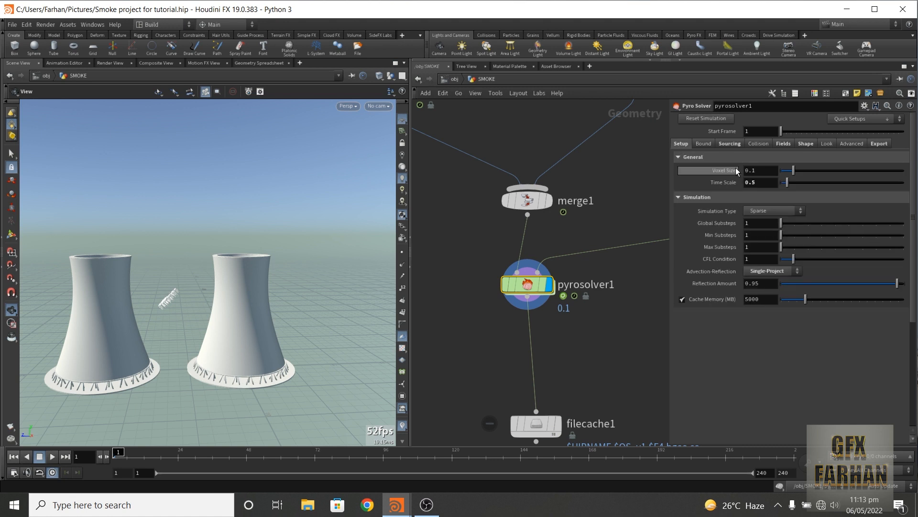
{"action": "left_click", "coordinate": [761, 170]}
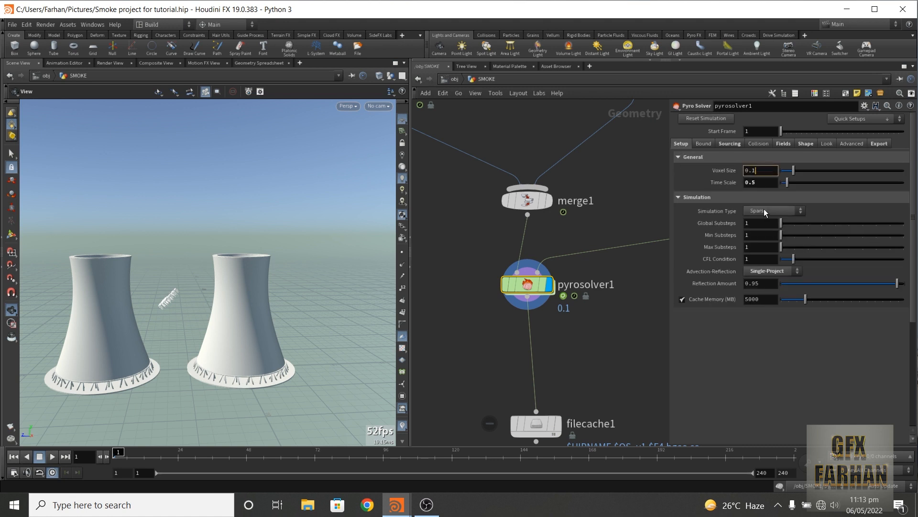
{"action": "key", "text": "BackSpace"}
{"action": "type", "text": "05"}
{"action": "key", "text": "Return"}
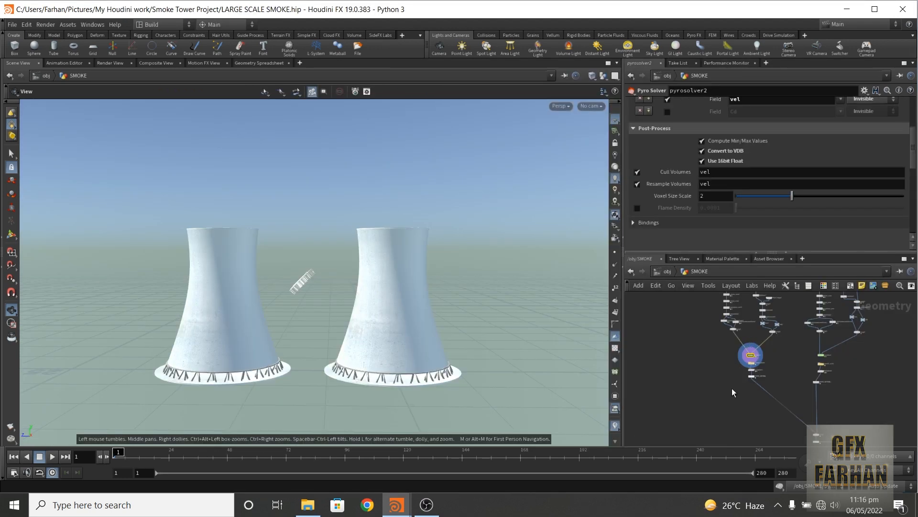
- In LARGE SCALE SMOKE.hip, examine the Pyro Solvers of both towers and the cache nodes that follow them
{"action": "middle_click_drag", "start_coordinate": [710, 402], "coordinate": [703, 423]}
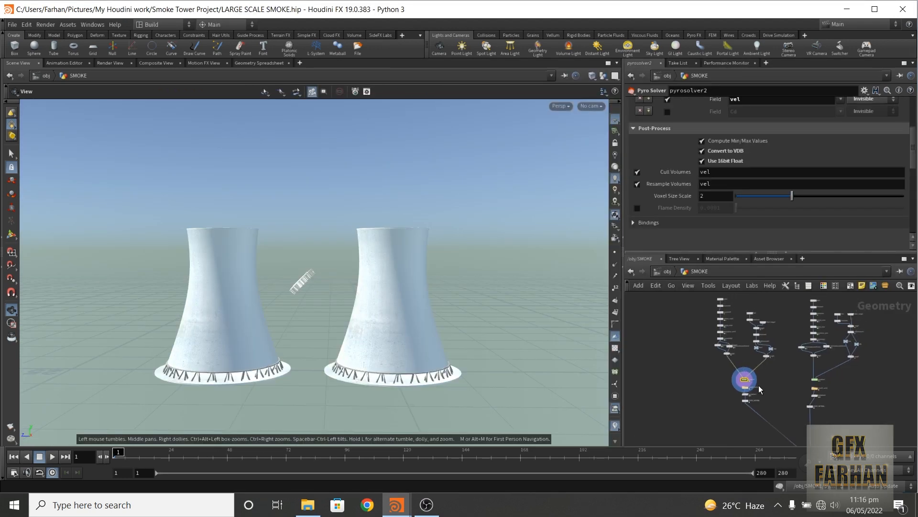
{"action": "scroll", "coordinate": [720, 377], "scroll_direction": "up", "scroll_amount": 3}
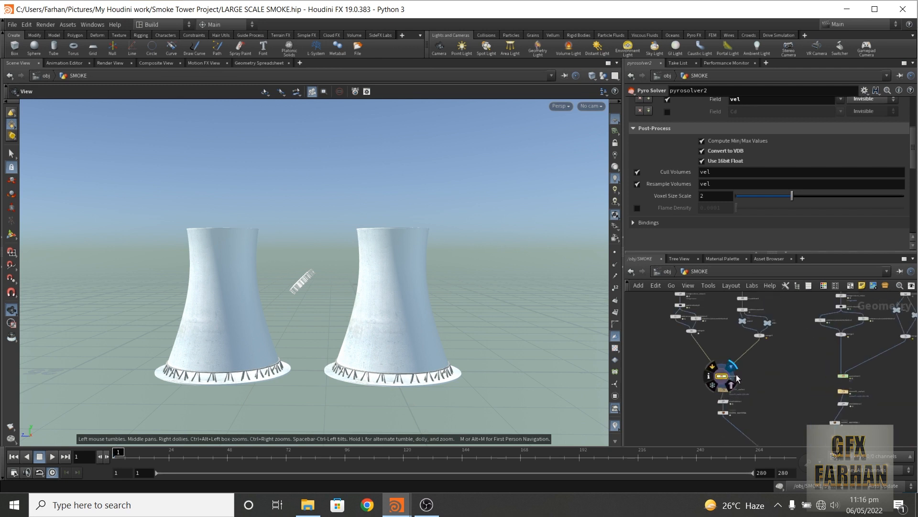
{"action": "scroll", "coordinate": [716, 379], "scroll_direction": "up", "scroll_amount": 3}
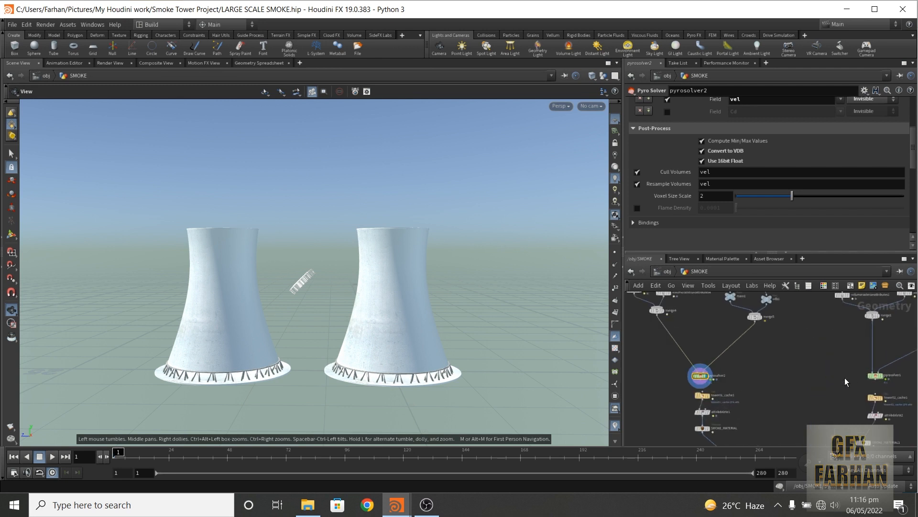
{"action": "mouse_move", "coordinate": [763, 350]}
{"action": "middle_mouse_down"}
{"action": "mouse_move", "coordinate": [769, 400]}
{"action": "mouse_move", "coordinate": [777, 381]}
{"action": "mouse_move", "coordinate": [754, 341]}
{"action": "middle_mouse_up"}
{"action": "scroll", "coordinate": [714, 403], "scroll_direction": "up", "scroll_amount": 5}
{"action": "scroll", "coordinate": [764, 355], "scroll_direction": "down", "scroll_amount": 4}
{"action": "middle_click_drag", "start_coordinate": [847, 351], "coordinate": [723, 356]}
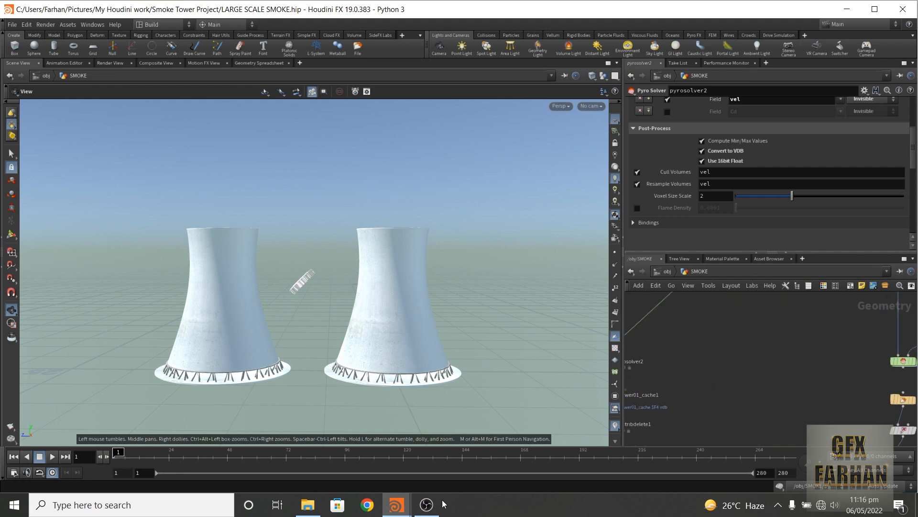
- In File Explorer, check the size of the Smoke Tower 01 folder in the High res cache
{"action": "left_click", "coordinate": [308, 510]}
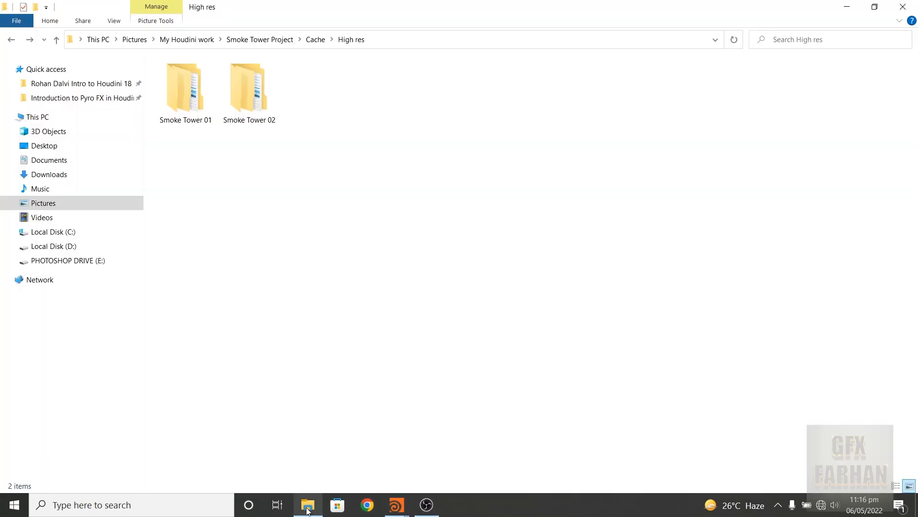
{"action": "right_click", "coordinate": [196, 85]}
{"action": "left_click", "coordinate": [271, 476]}
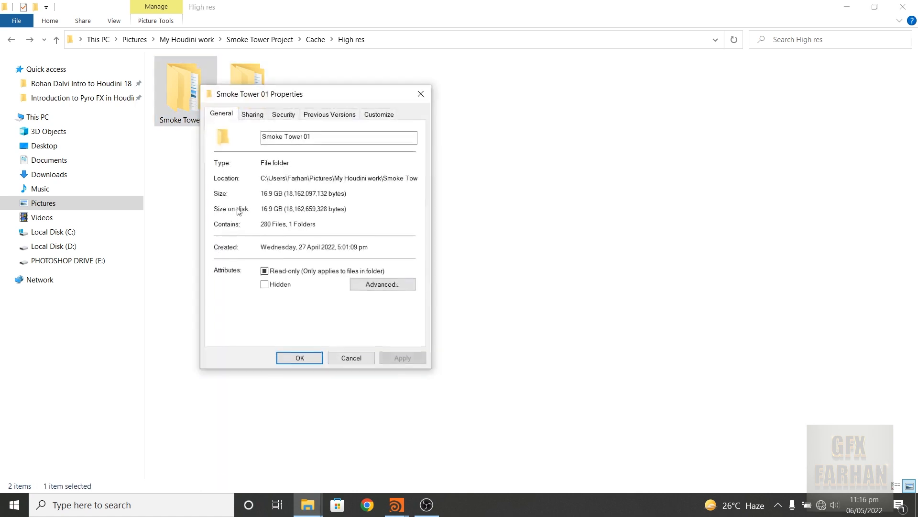
{"action": "left_click", "coordinate": [300, 358]}
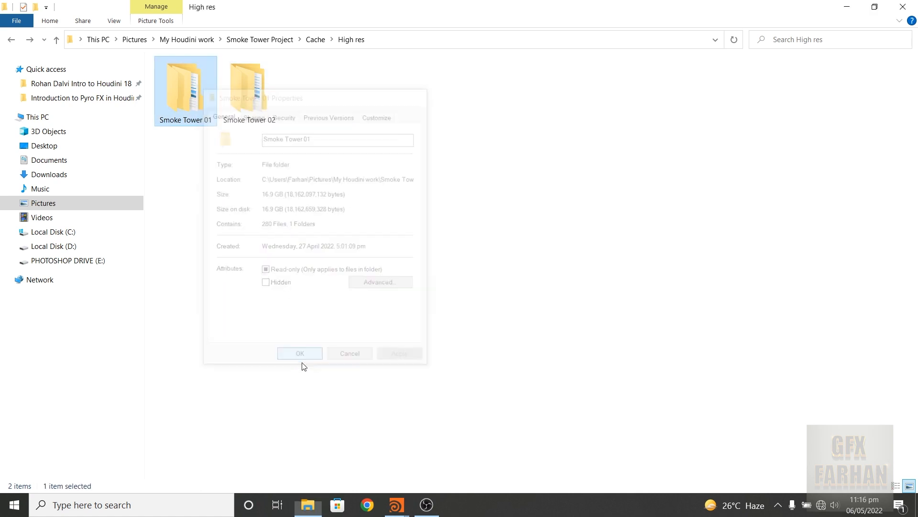
- From the Smoke Tower Project folder, view the high quality render test image and the rendering time in Screenshot_1
{"action": "left_click", "coordinate": [11, 41]}
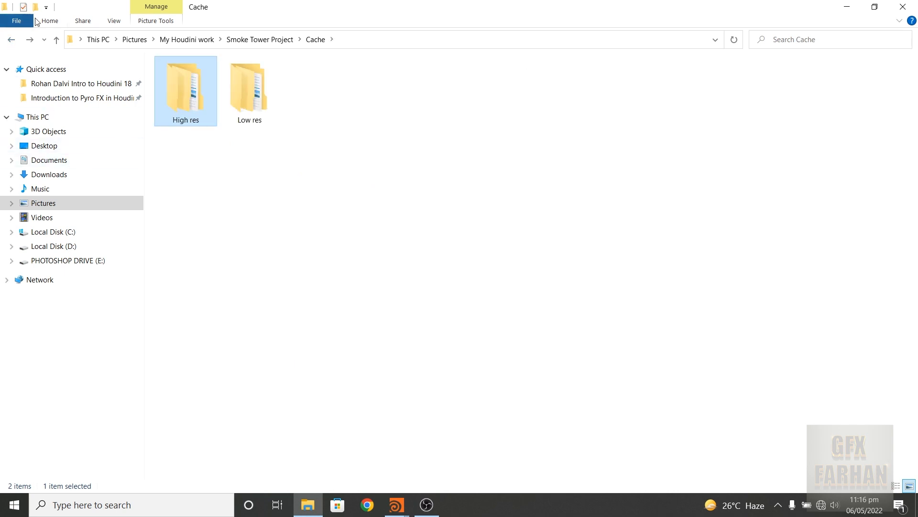
{"action": "left_click", "coordinate": [11, 41]}
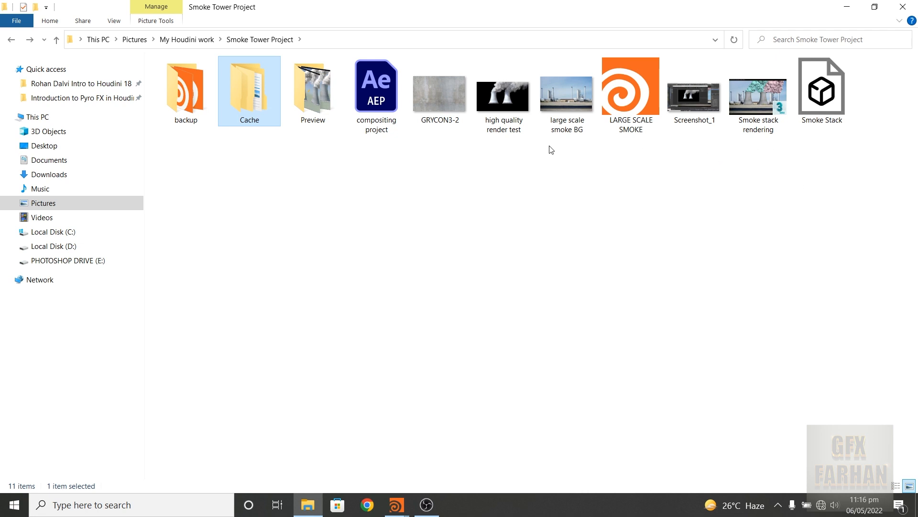
{"action": "double_click", "coordinate": [505, 121]}
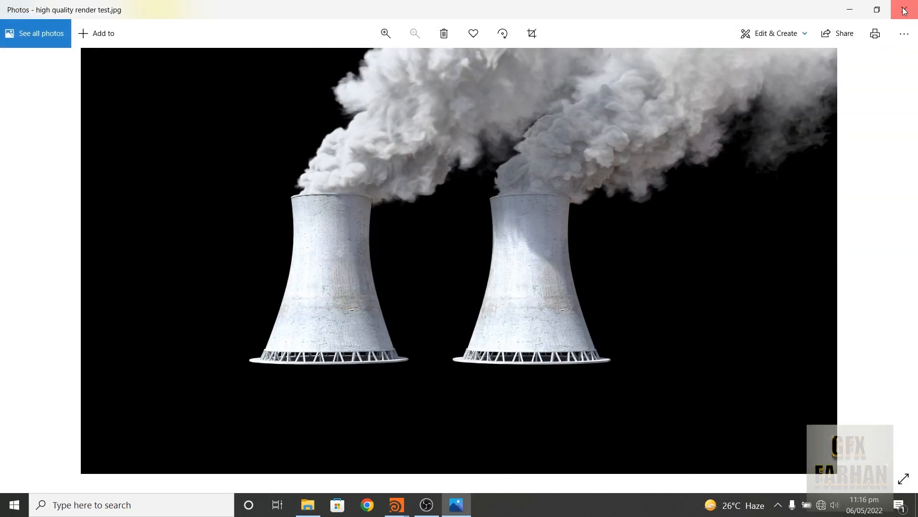
{"action": "left_click", "coordinate": [905, 7]}
{"action": "double_click", "coordinate": [691, 94]}
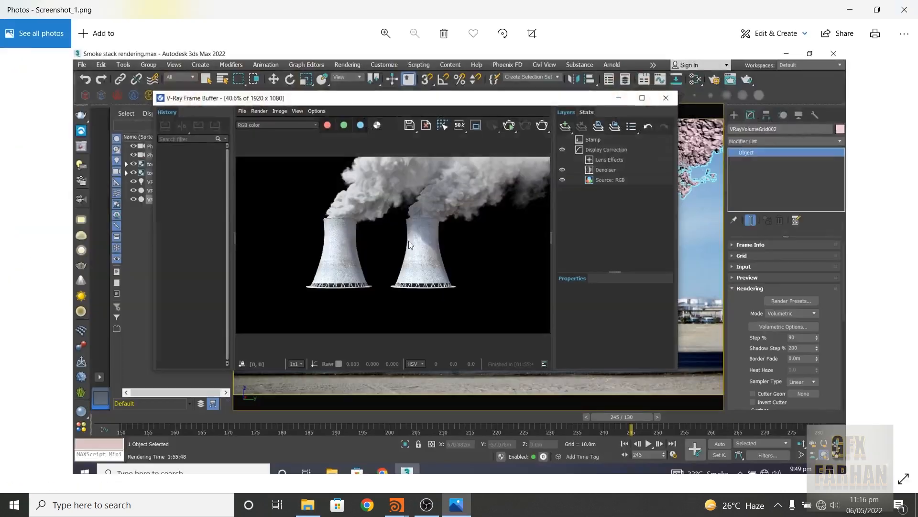
{"action": "scroll", "coordinate": [224, 459], "scroll_direction": "up", "scroll_amount": 5, "text": "ctrl"}
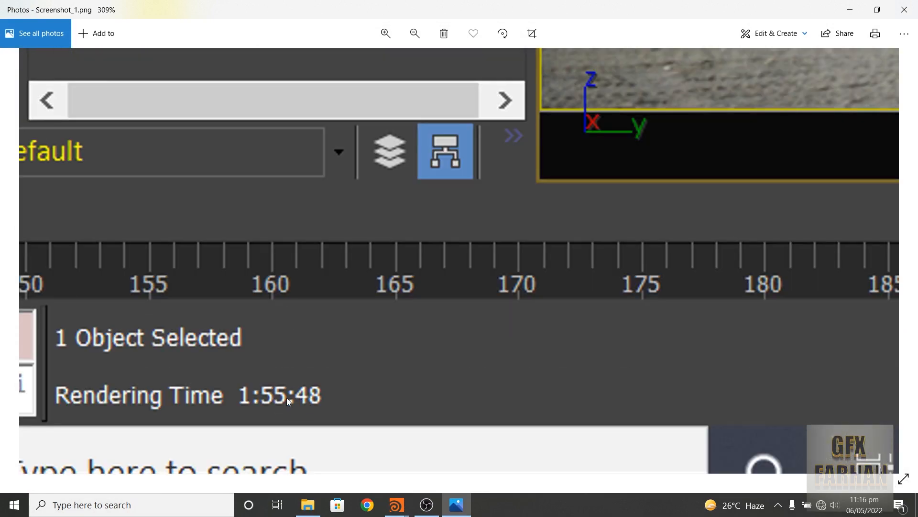
{"action": "scroll", "coordinate": [336, 326], "scroll_direction": "down", "scroll_amount": 6, "text": "ctrl"}
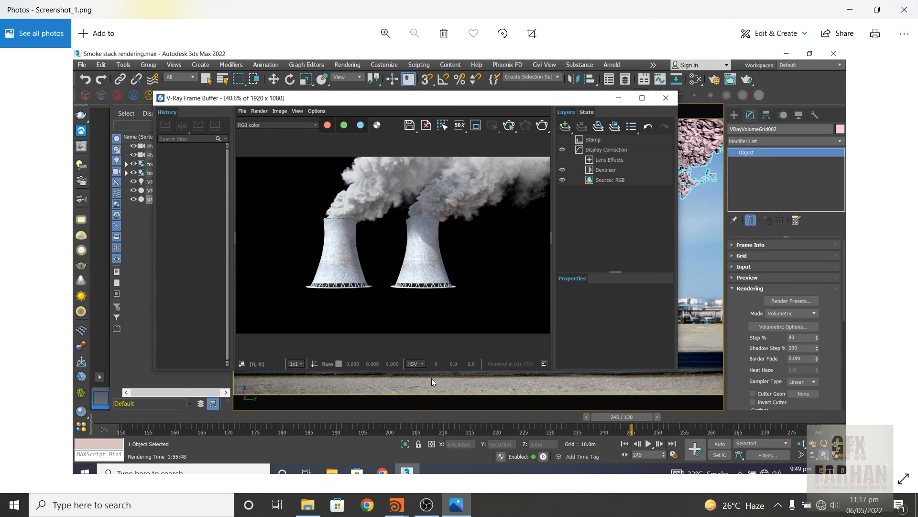
{"action": "key", "text": "alt+F4"}
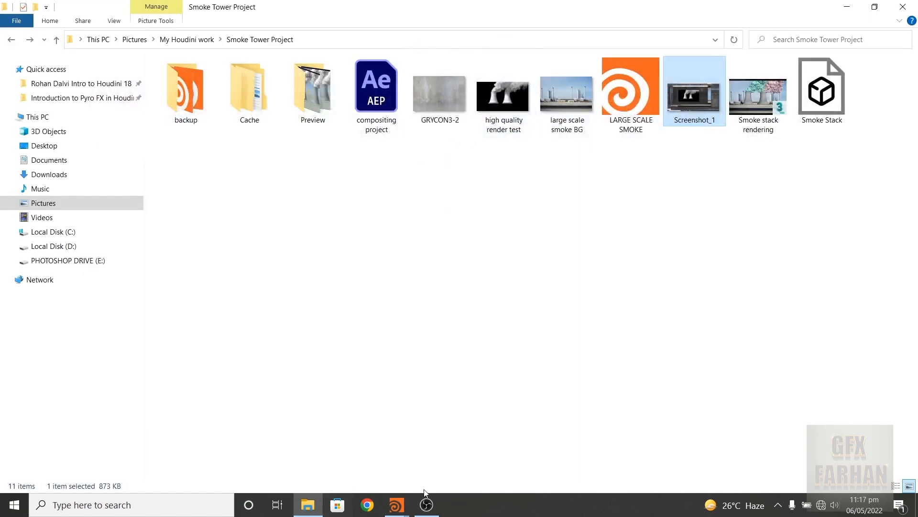
- Switch to Smoke project for tutorial.hip in Houdini and set pyrosolver1's voxel size to 0.1
{"action": "mouse_move", "coordinate": [404, 501]}
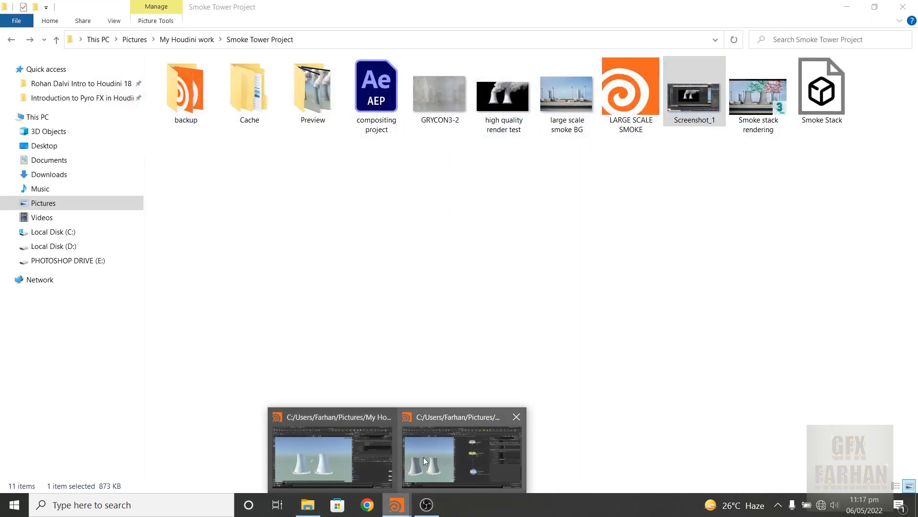
{"action": "left_click", "coordinate": [473, 455]}
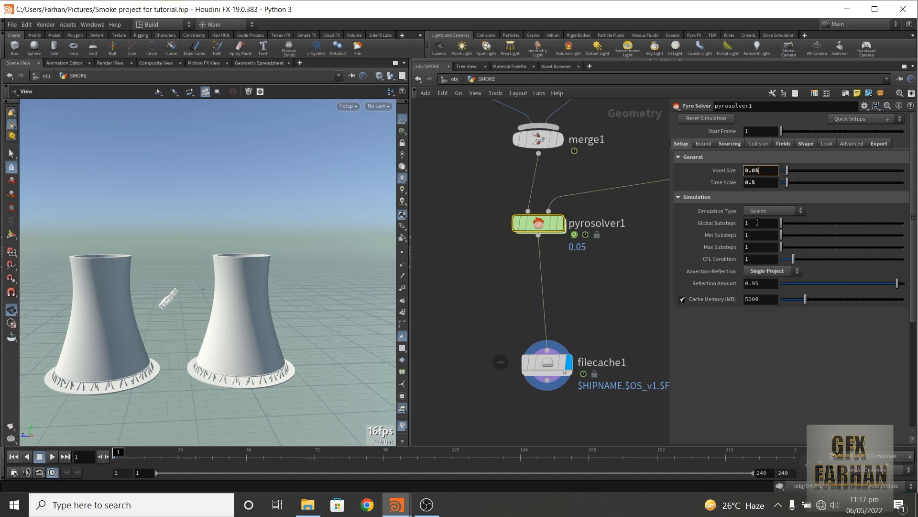
{"action": "type", "text": "0.1"}
{"action": "key", "text": "Return"}
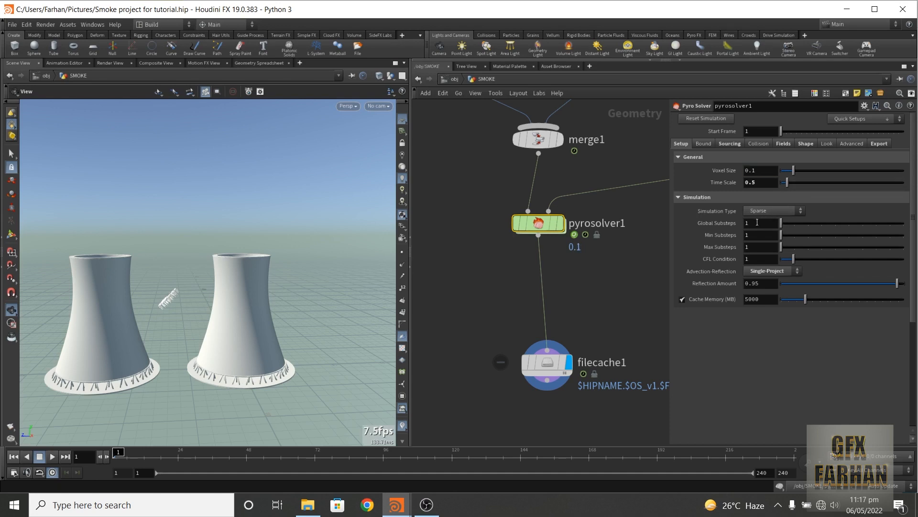
- In File Explorer, check the sizes of the Low res cache folder and its Smoke Tower 02 subfolder
{"action": "left_click", "coordinate": [307, 504]}
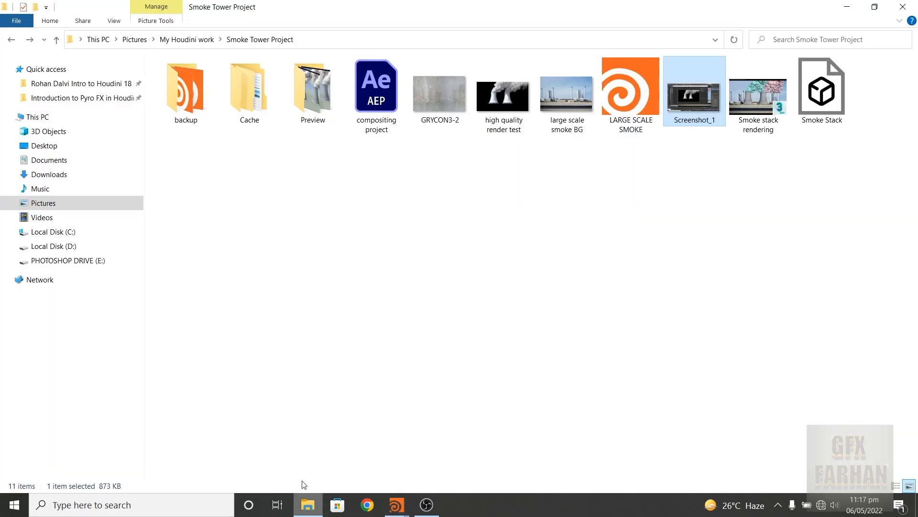
{"action": "double_click", "coordinate": [268, 106]}
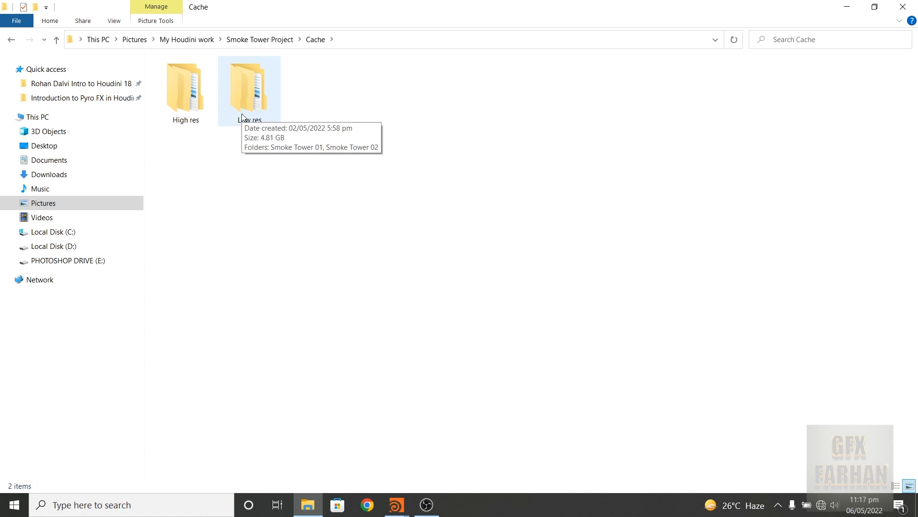
{"action": "double_click", "coordinate": [242, 116]}
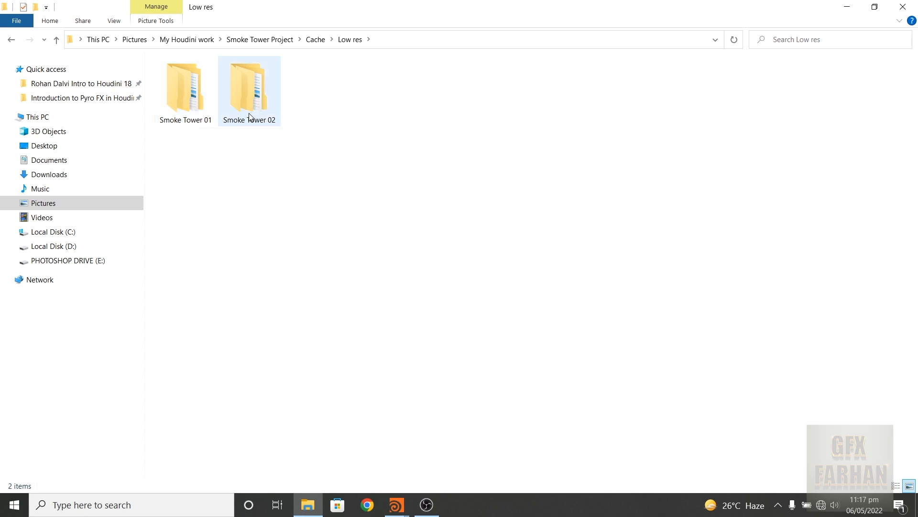
{"action": "mouse_move", "coordinate": [249, 117]}
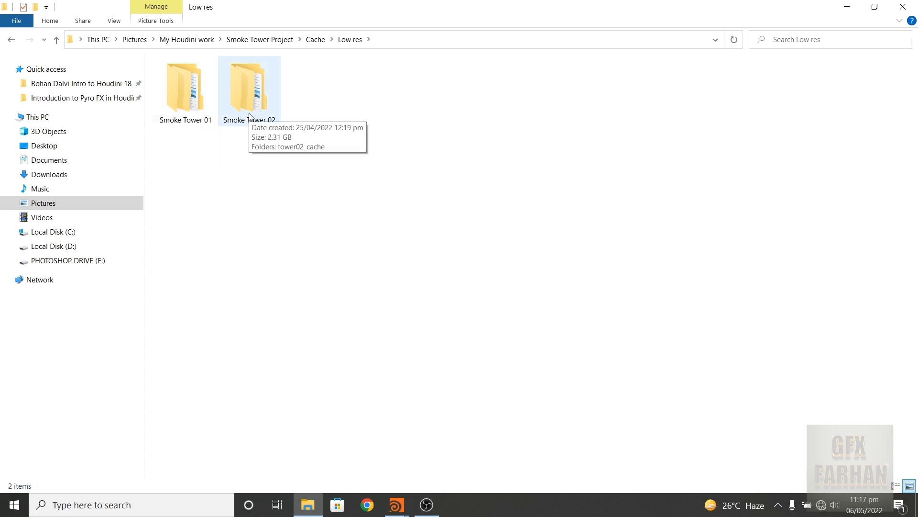
{"action": "key", "text": "alt+Left"}
{"action": "key", "text": "alt+Left"}
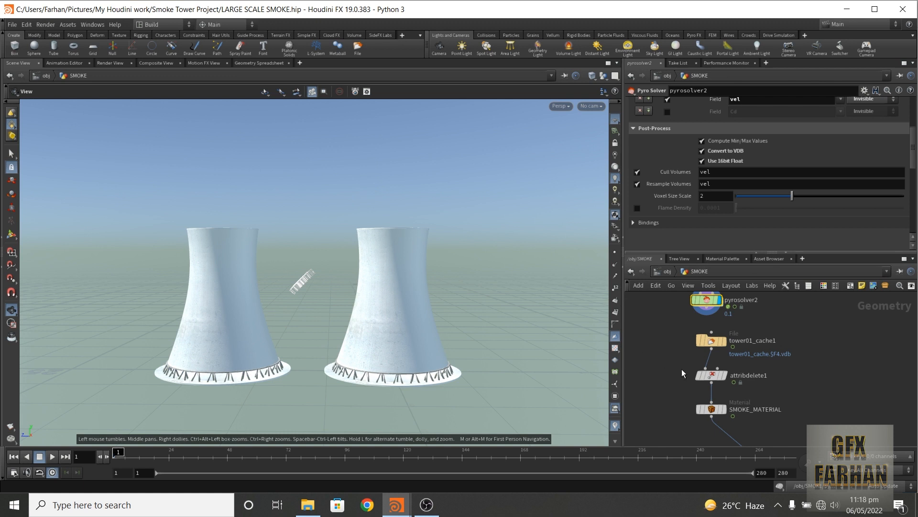
- In LARGE SCALE SMOKE.hip, examine the tower01_cache1 File node's geometry path and load settings
{"action": "scroll", "coordinate": [709, 337], "scroll_direction": "up", "scroll_amount": 4}
{"action": "left_click", "coordinate": [712, 334]}
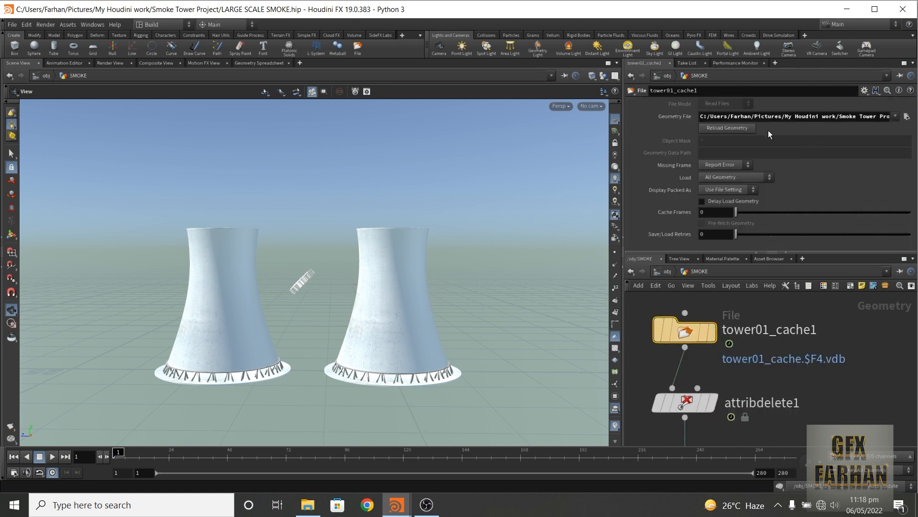
{"action": "middle_click_drag", "start_coordinate": [851, 374], "coordinate": [839, 404]}
{"action": "scroll", "coordinate": [841, 318], "scroll_direction": "down", "scroll_amount": 1}
{"action": "scroll", "coordinate": [808, 426], "scroll_direction": "down", "scroll_amount": 2}
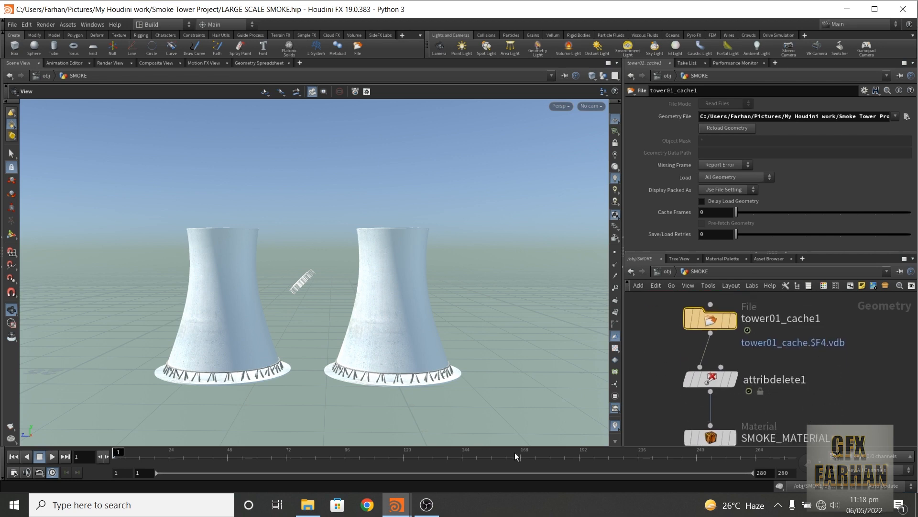
- Switch to Smoke project for tutorial.hip and enable Load from Disk on filecache1
{"action": "mouse_move", "coordinate": [396, 504]}
{"action": "left_click", "coordinate": [469, 459]}
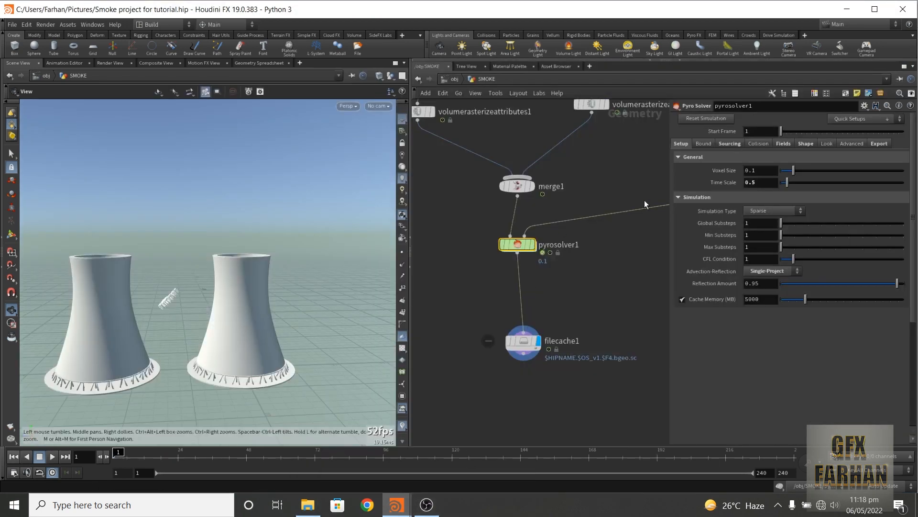
{"action": "left_click", "coordinate": [522, 341]}
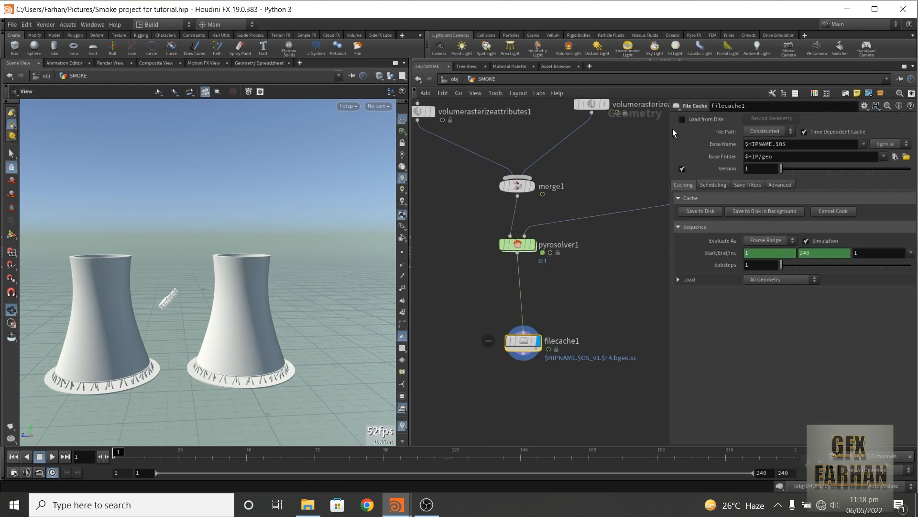
{"action": "left_click", "coordinate": [683, 119]}
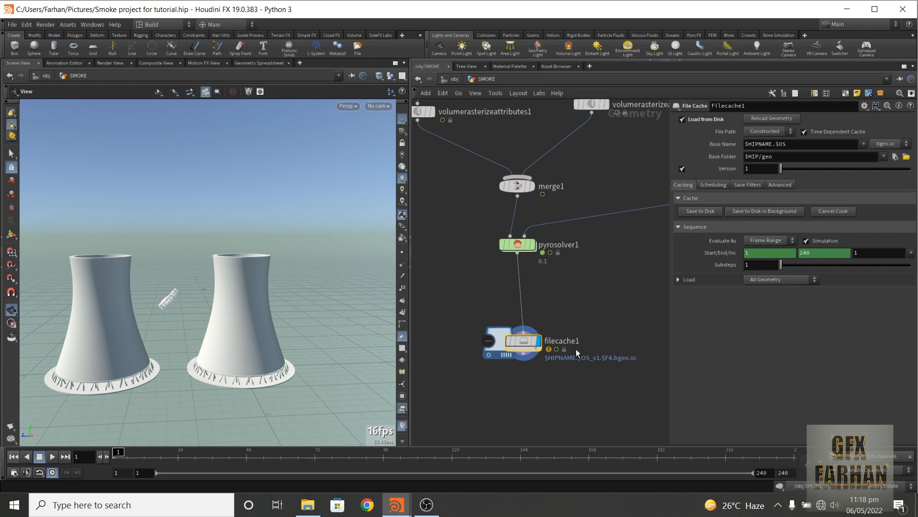
- Switch to LARGE SCALE SMOKE.hip and examine which primitive attributes attribdelete1 removes from the tower 01 cache
{"action": "mouse_move", "coordinate": [396, 504]}
{"action": "left_click", "coordinate": [326, 436]}
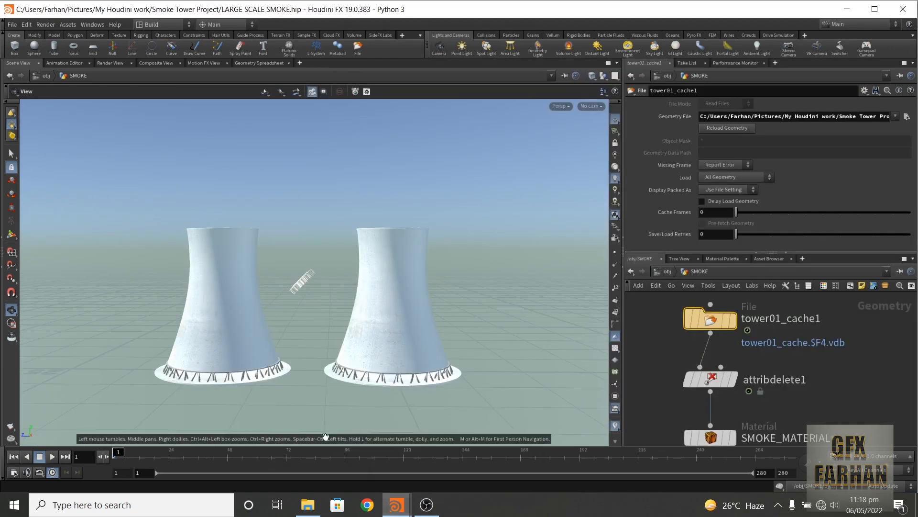
{"action": "scroll", "coordinate": [774, 364], "scroll_direction": "down", "scroll_amount": 1}
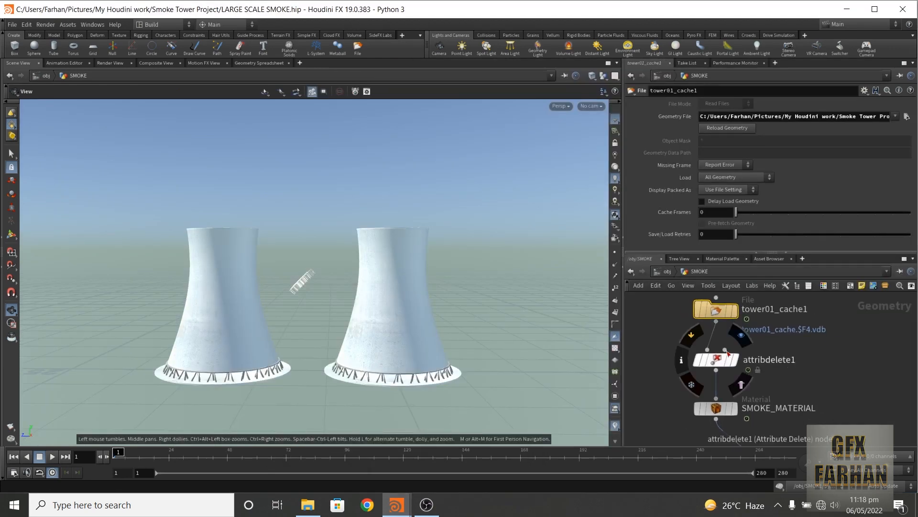
{"action": "left_click", "coordinate": [715, 360]}
{"action": "mouse_move", "coordinate": [719, 359]}
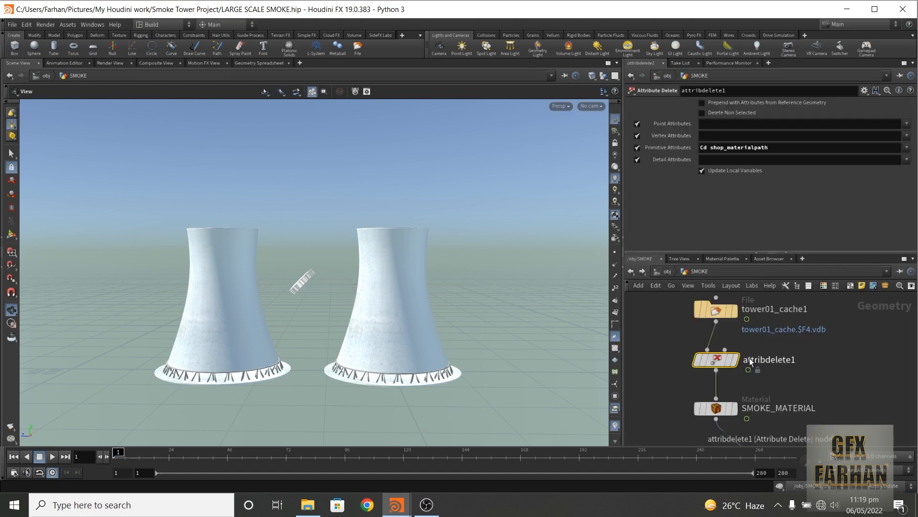
- Examine the materials assigned in the SMOKE_MATERIAL and SMOKE_MATERIAL1 nodes of the two tower caches
{"action": "mouse_move", "coordinate": [783, 363]}
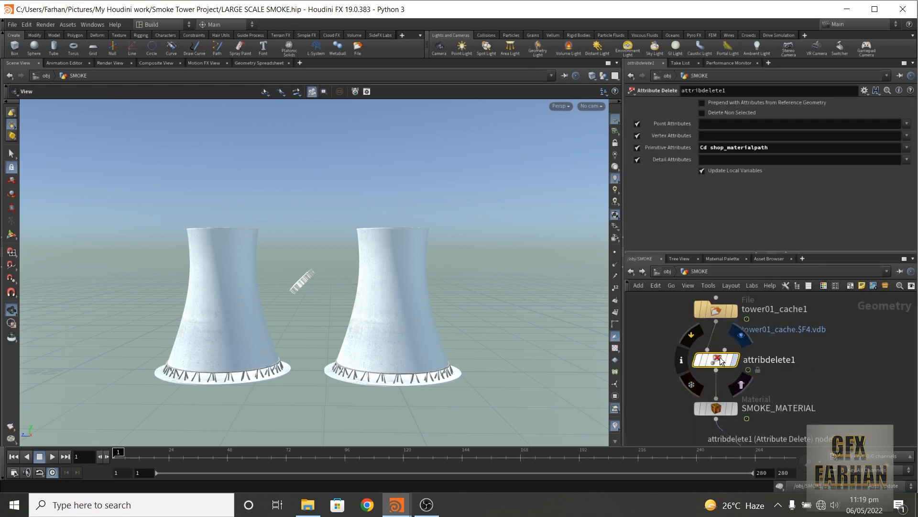
{"action": "left_click", "coordinate": [720, 258]}
{"action": "left_click", "coordinate": [809, 310]}
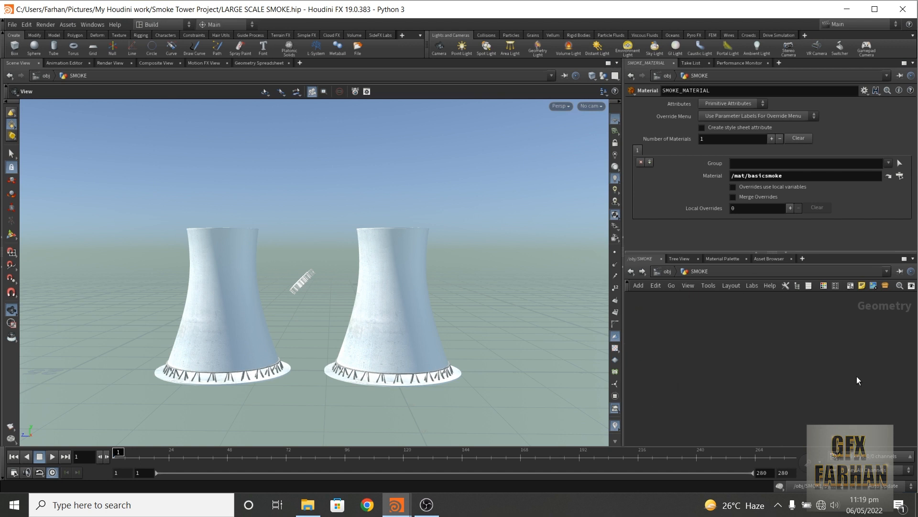
{"action": "middle_click_drag", "start_coordinate": [857, 380], "coordinate": [791, 377]}
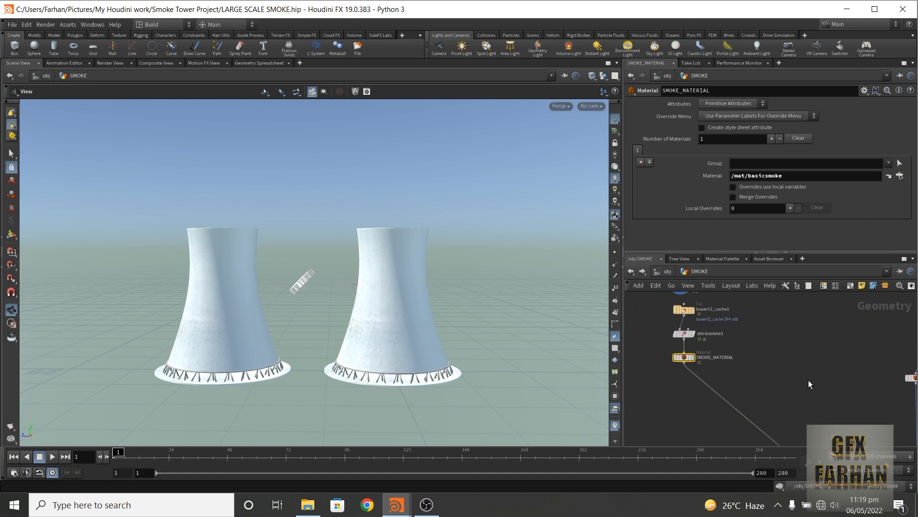
{"action": "middle_click_drag", "start_coordinate": [857, 381], "coordinate": [666, 353]}
{"action": "scroll", "coordinate": [758, 359], "scroll_direction": "up", "scroll_amount": 4}
{"action": "left_click", "coordinate": [698, 346]}
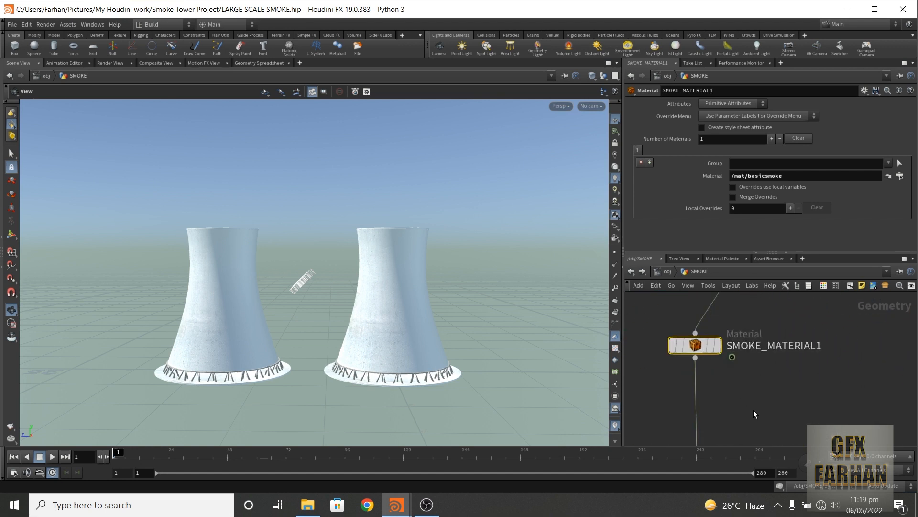
- Follow the network down to merge7 and examine which inputs it combines
{"action": "middle_click_drag", "start_coordinate": [755, 414], "coordinate": [831, 305]}
{"action": "scroll", "coordinate": [812, 343], "scroll_direction": "down", "scroll_amount": 3}
{"action": "scroll", "coordinate": [820, 391], "scroll_direction": "up", "scroll_amount": 3}
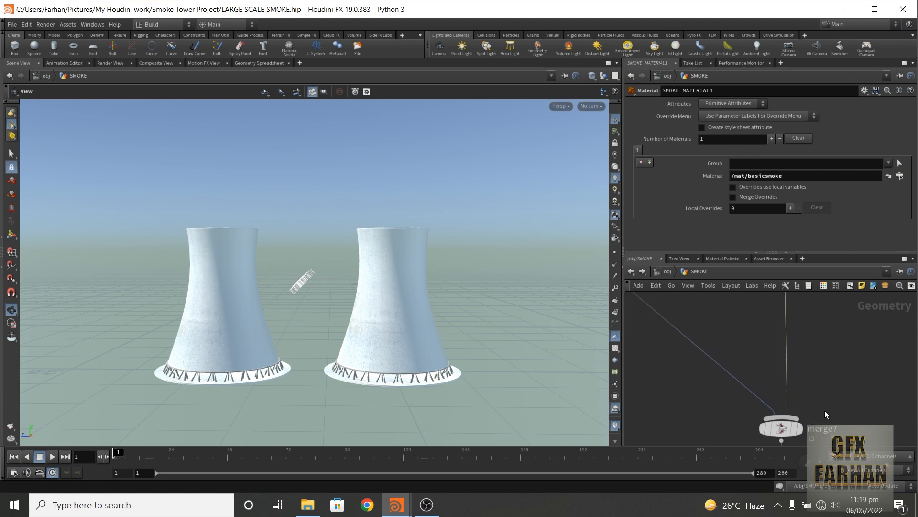
{"action": "middle_click_drag", "start_coordinate": [825, 411], "coordinate": [824, 382]}
{"action": "left_click", "coordinate": [782, 399]}
{"action": "middle_click_drag", "start_coordinate": [826, 424], "coordinate": [820, 357]}
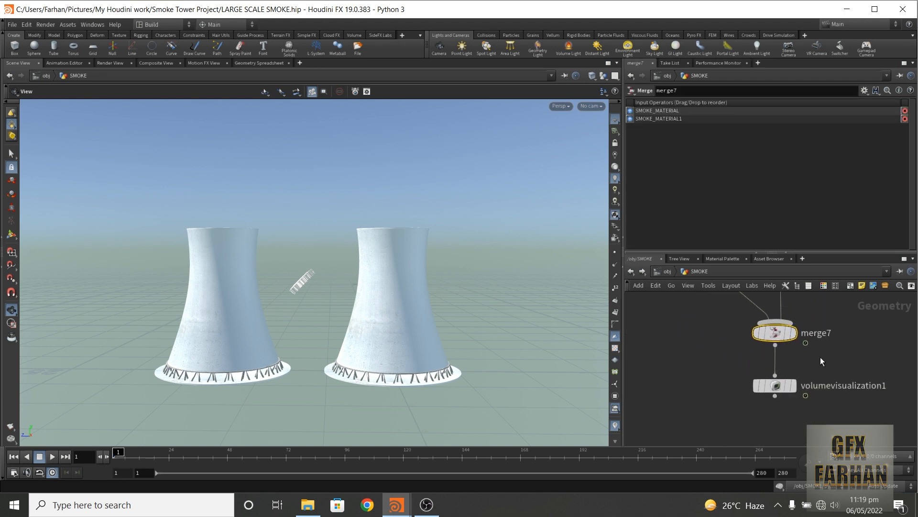
- Display the volumevisualization1 output and go to frame 243 to inspect the smoke above both towers
{"action": "left_click", "coordinate": [793, 385]}
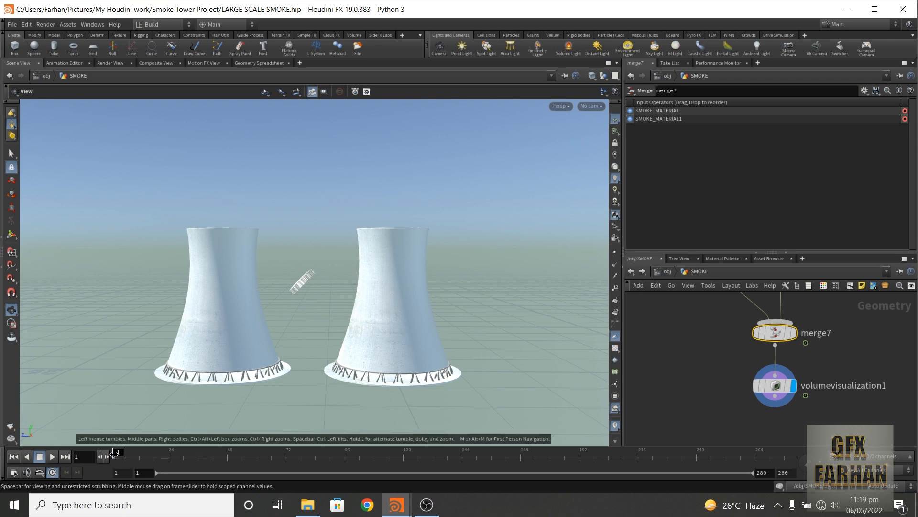
{"action": "left_click_drag", "start_coordinate": [115, 454], "coordinate": [417, 453]}
{"action": "left_click", "coordinate": [704, 454]}
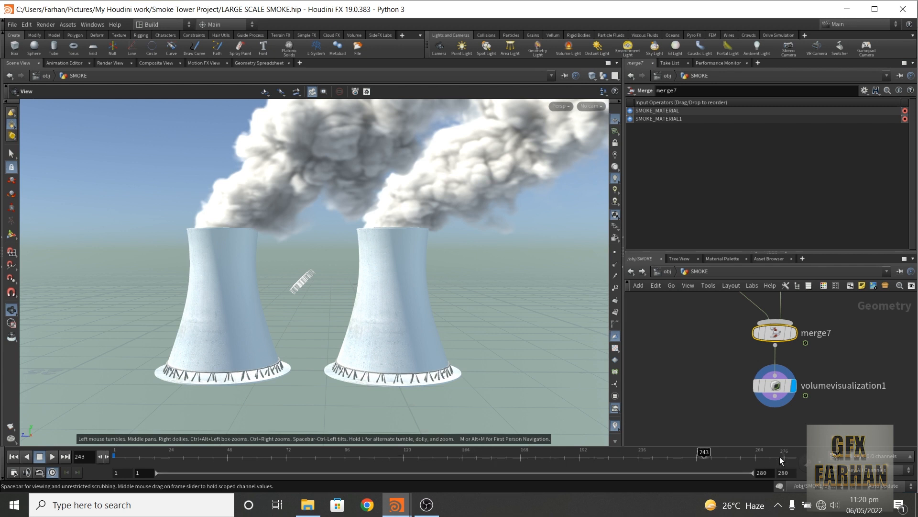
{"action": "scroll", "coordinate": [389, 250], "scroll_direction": "down", "scroll_amount": 1}
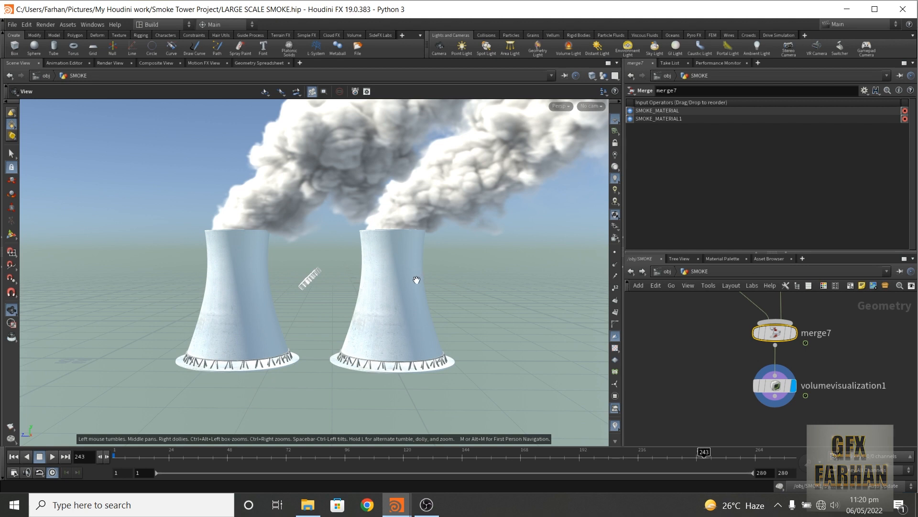
{"action": "mouse_move", "coordinate": [384, 190]}
{"action": "left_mouse_down"}
{"action": "mouse_move", "coordinate": [339, 180]}
{"action": "mouse_move", "coordinate": [352, 148]}
{"action": "mouse_move", "coordinate": [365, 215]}
{"action": "mouse_move", "coordinate": [386, 207]}
{"action": "left_mouse_up"}
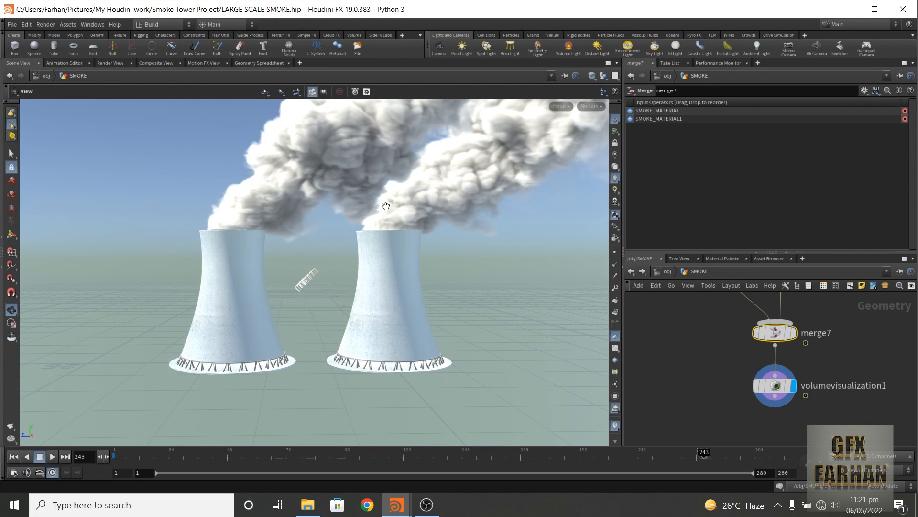